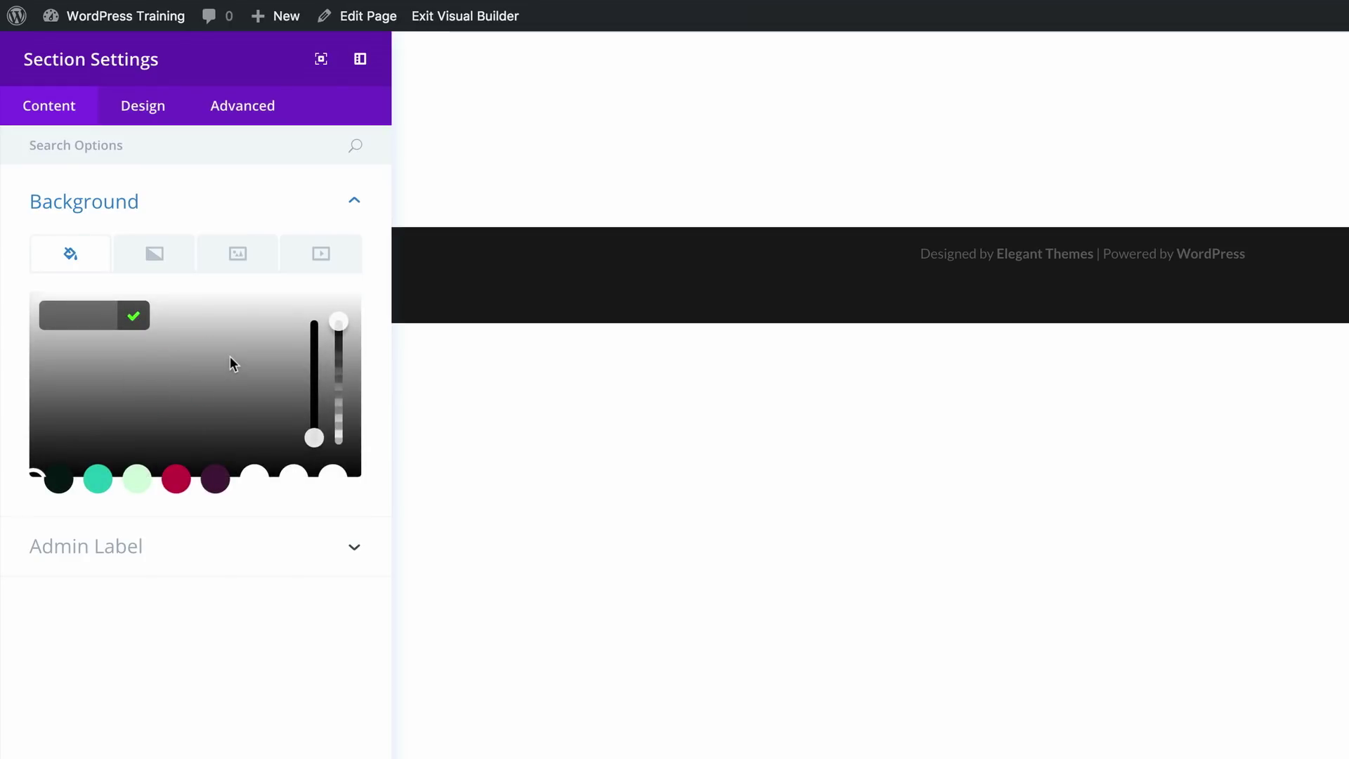
Step: Set the section's background color to rgba(0,0,0,0.12)
click(339, 331)
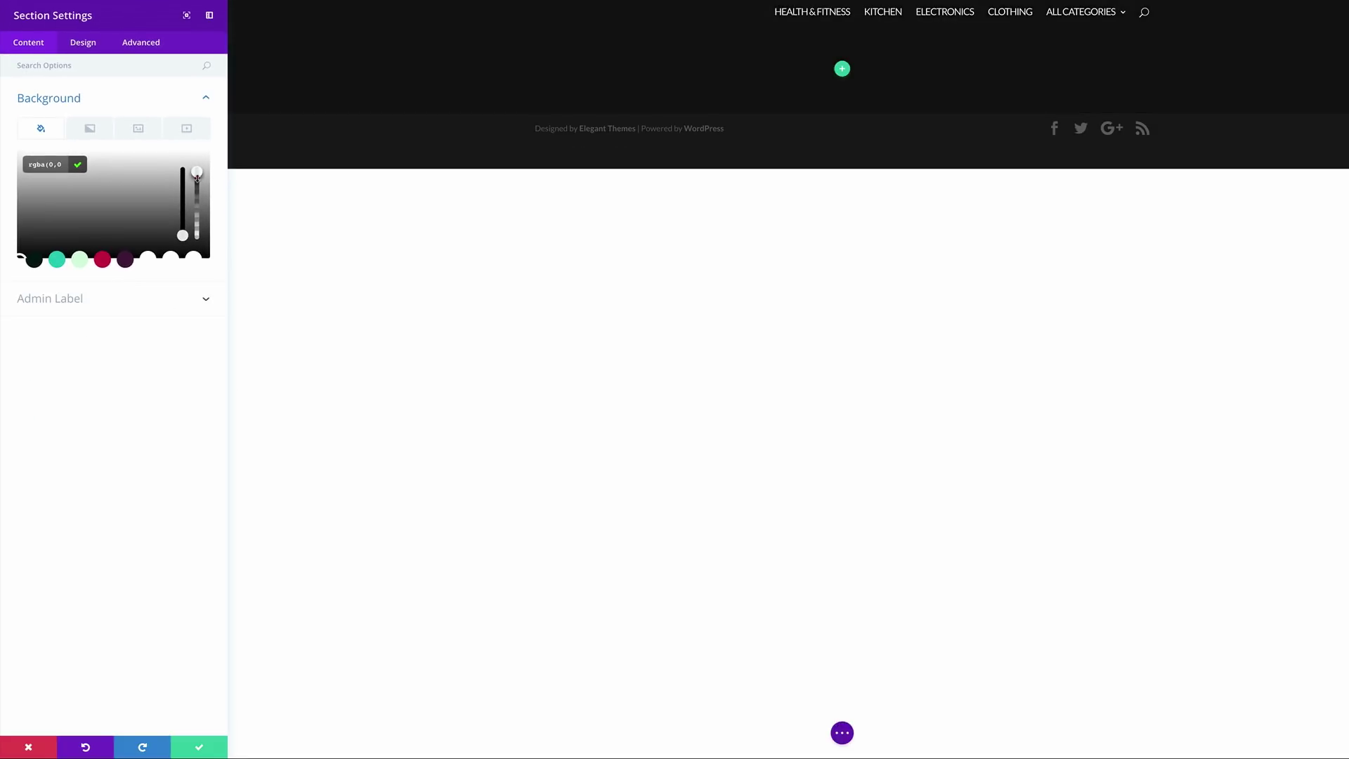
drag(197, 177, 197, 181)
drag(46, 165, 30, 166)
text(rgba(0,0,0,0.12))
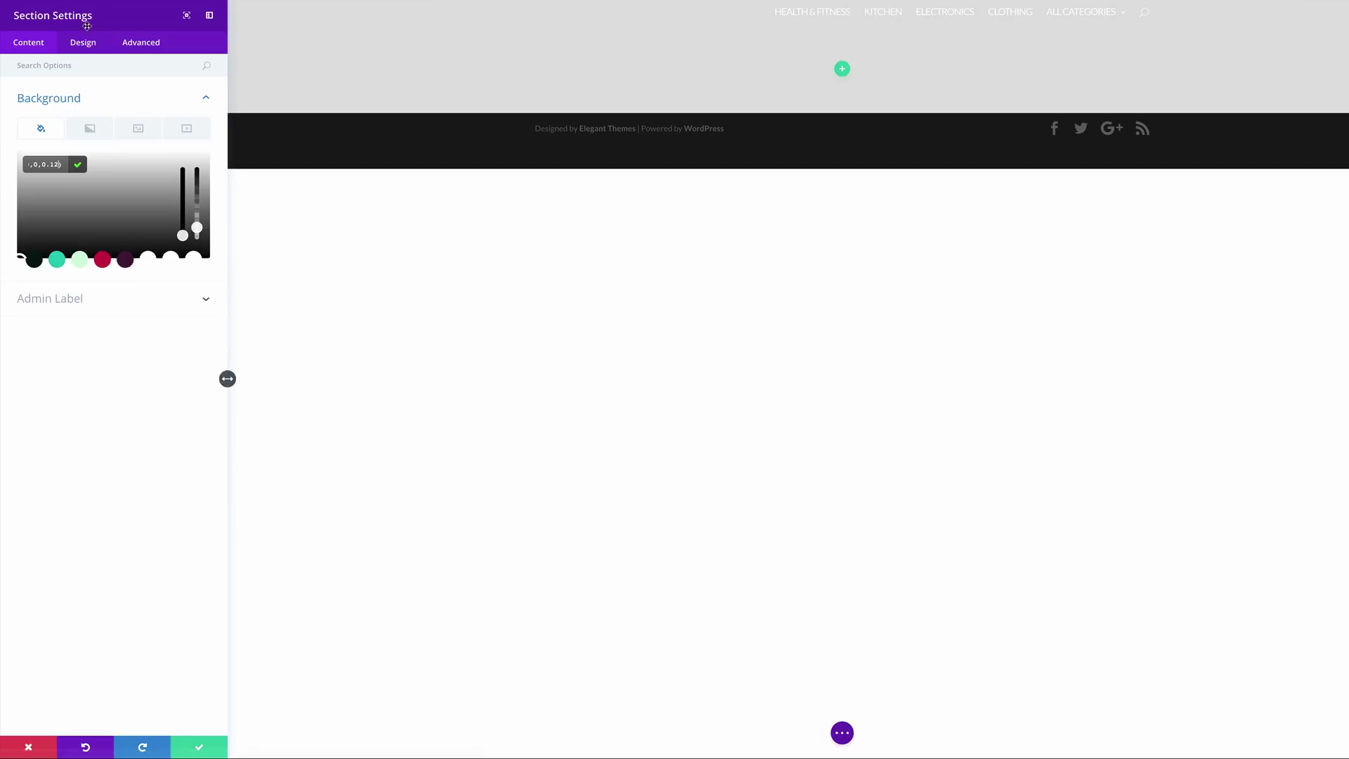
Step: Set the section's top custom padding to 300 and save the section settings
click(86, 44)
click(44, 172)
click(39, 264)
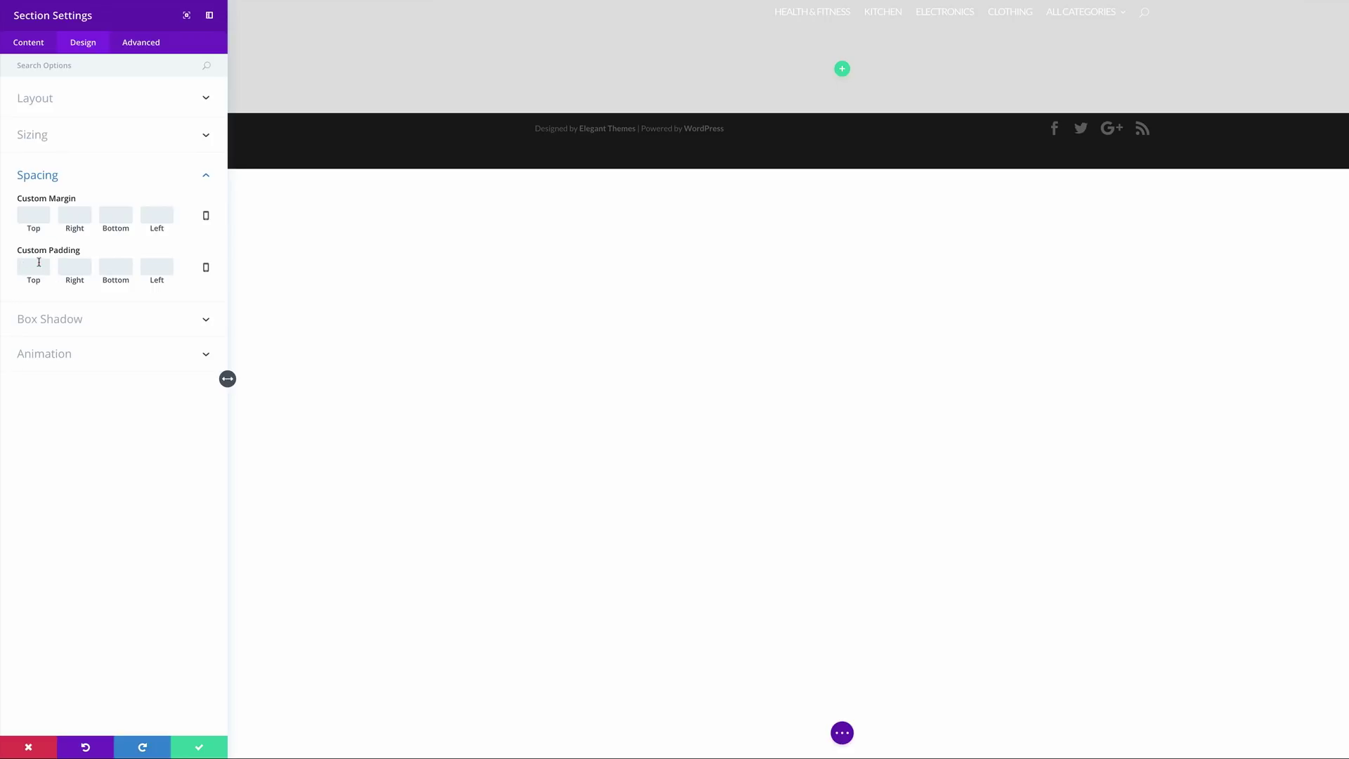
text(300)
click(200, 749)
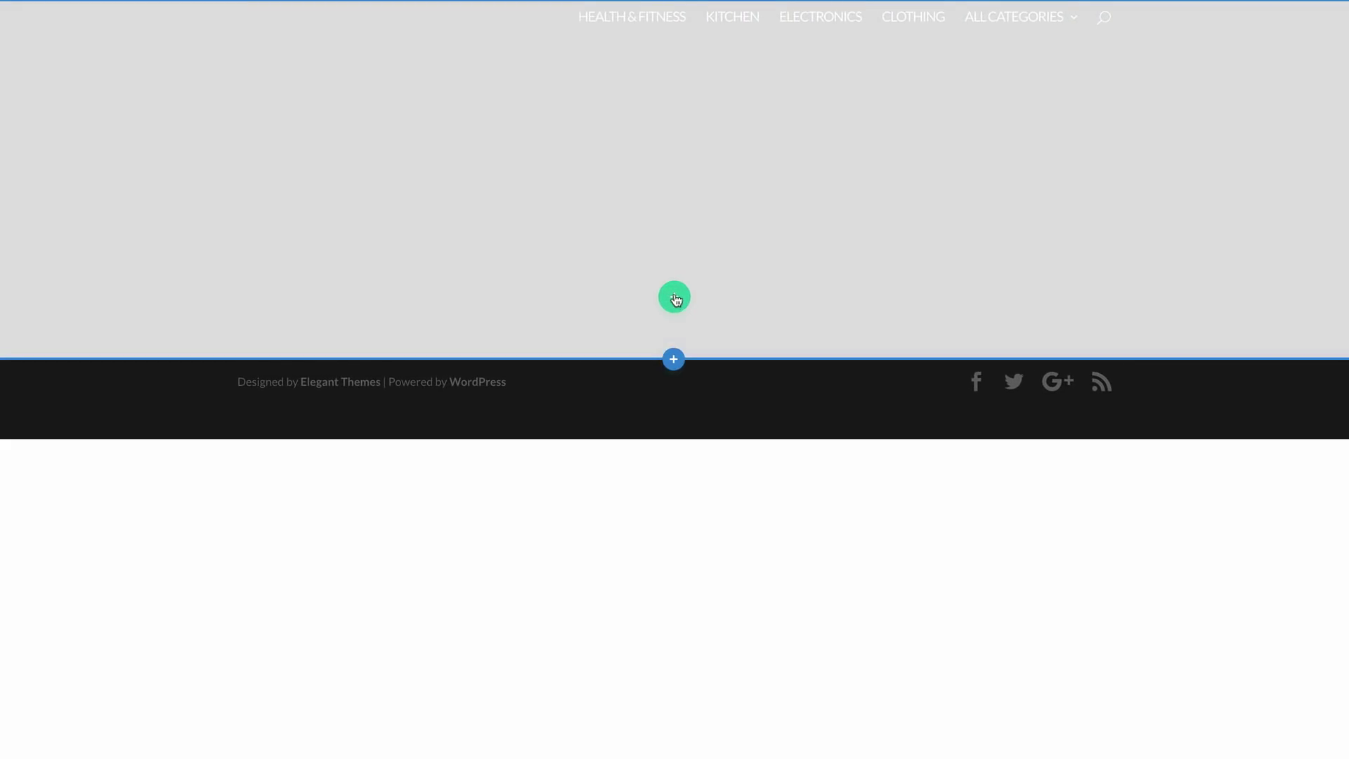
Step: Insert a row with three equal columns in the section without adding a module
click(674, 297)
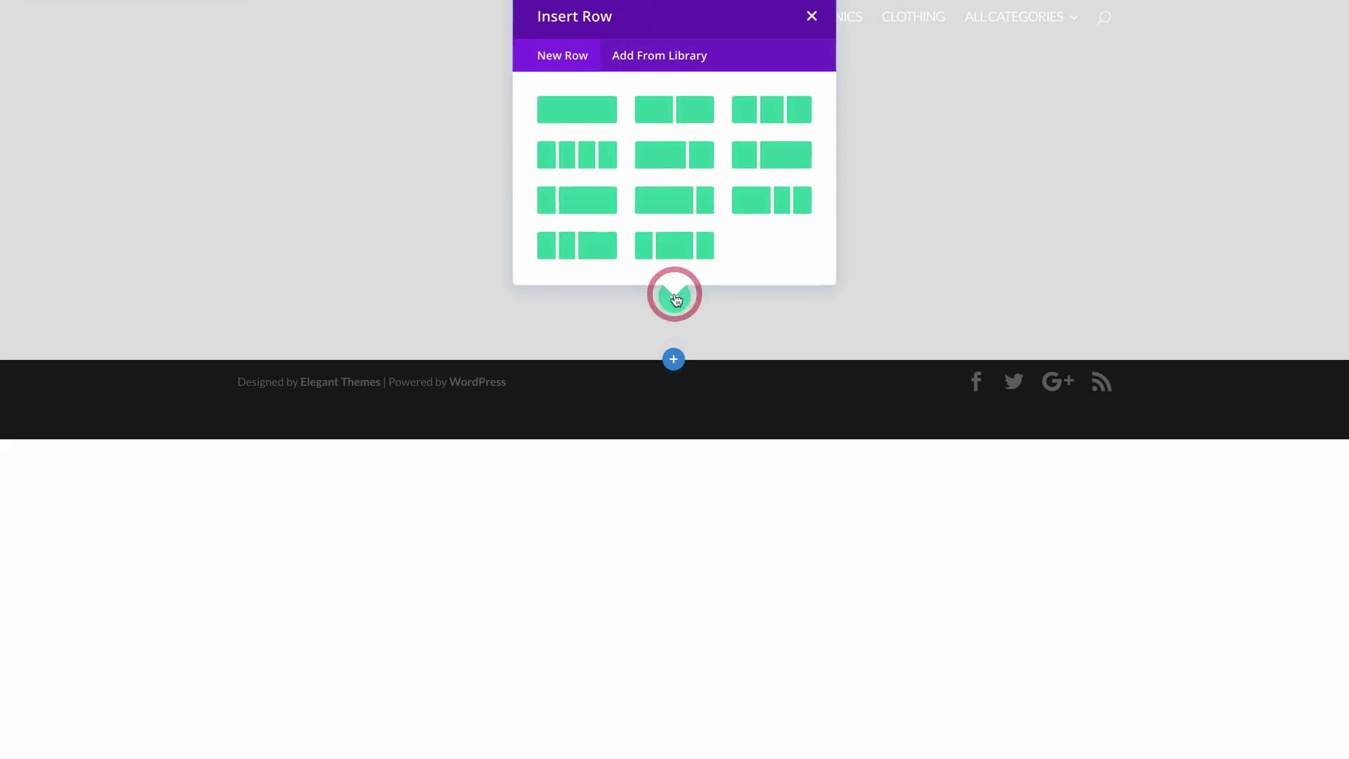
click(771, 116)
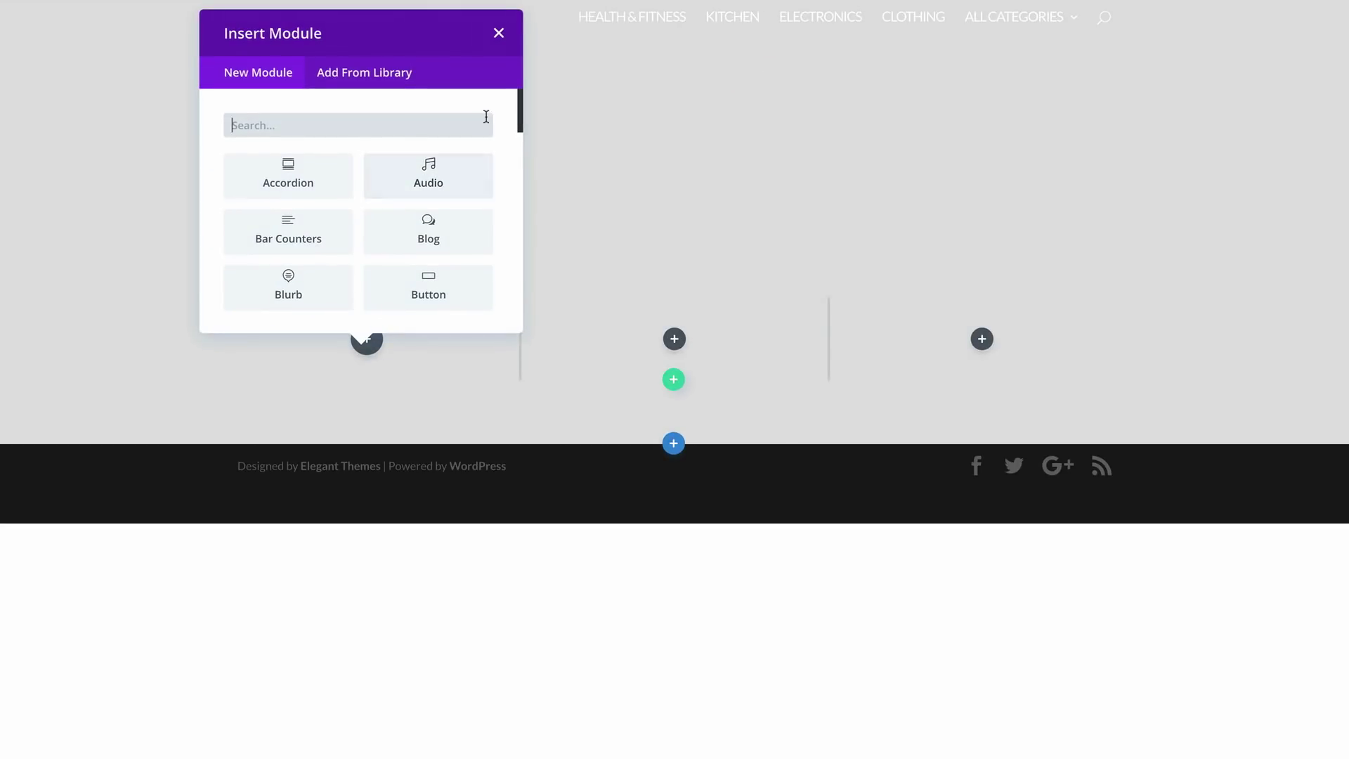
click(498, 33)
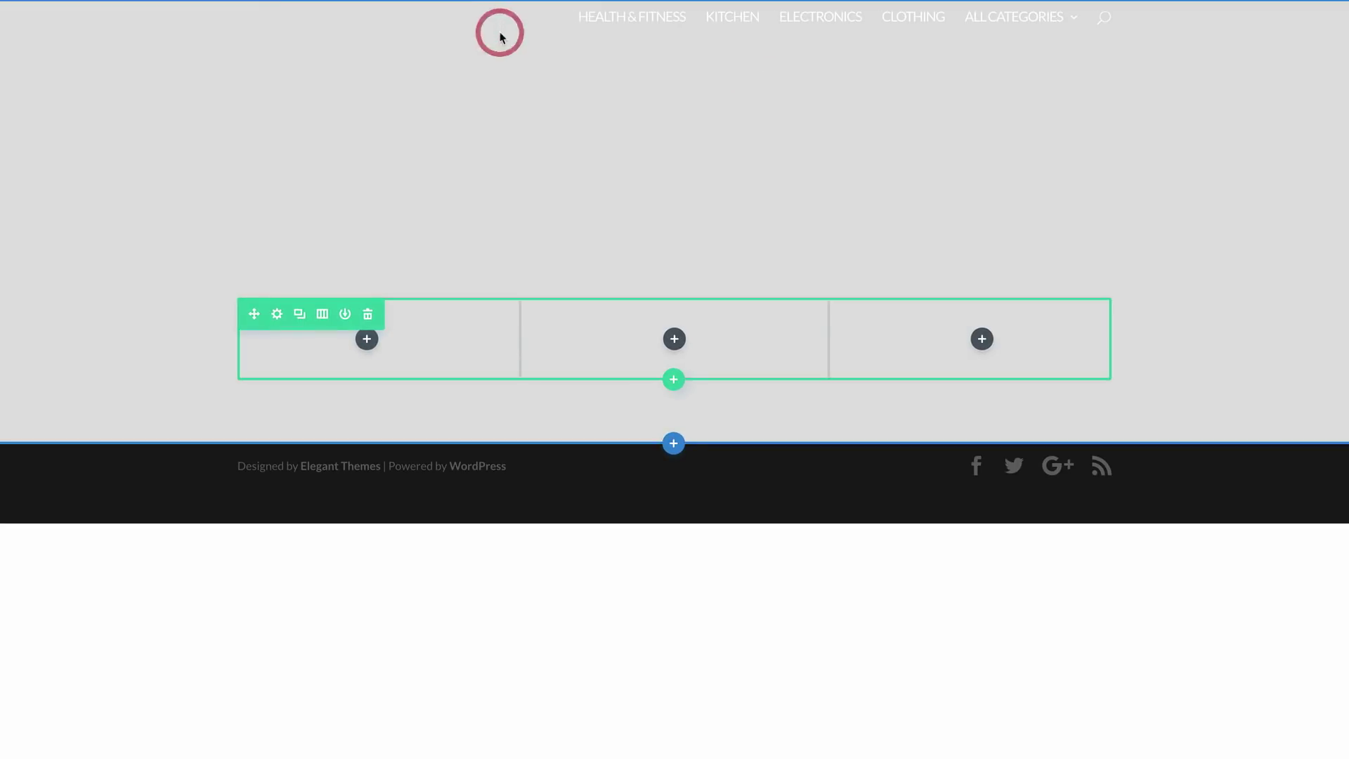
Step: Set the column 1 background color of the new row to #e09900
click(278, 314)
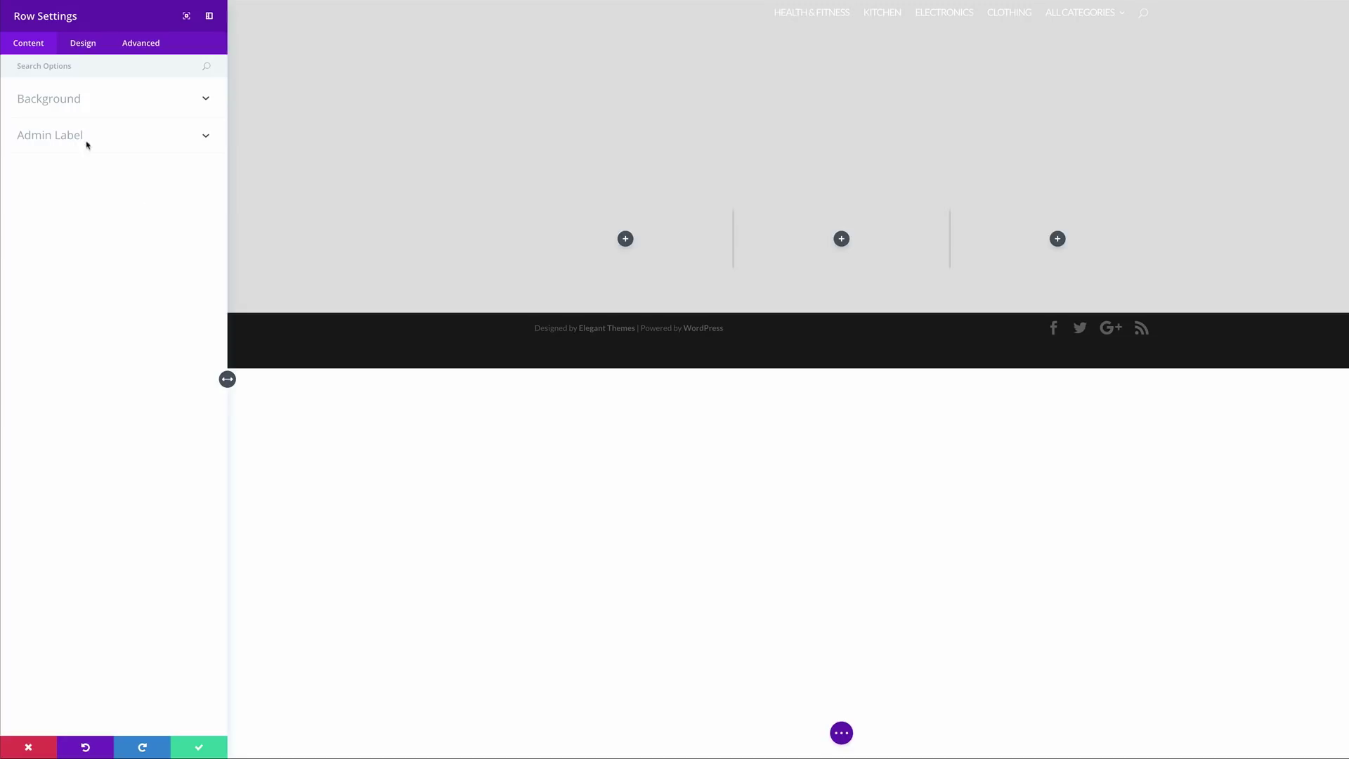
click(75, 103)
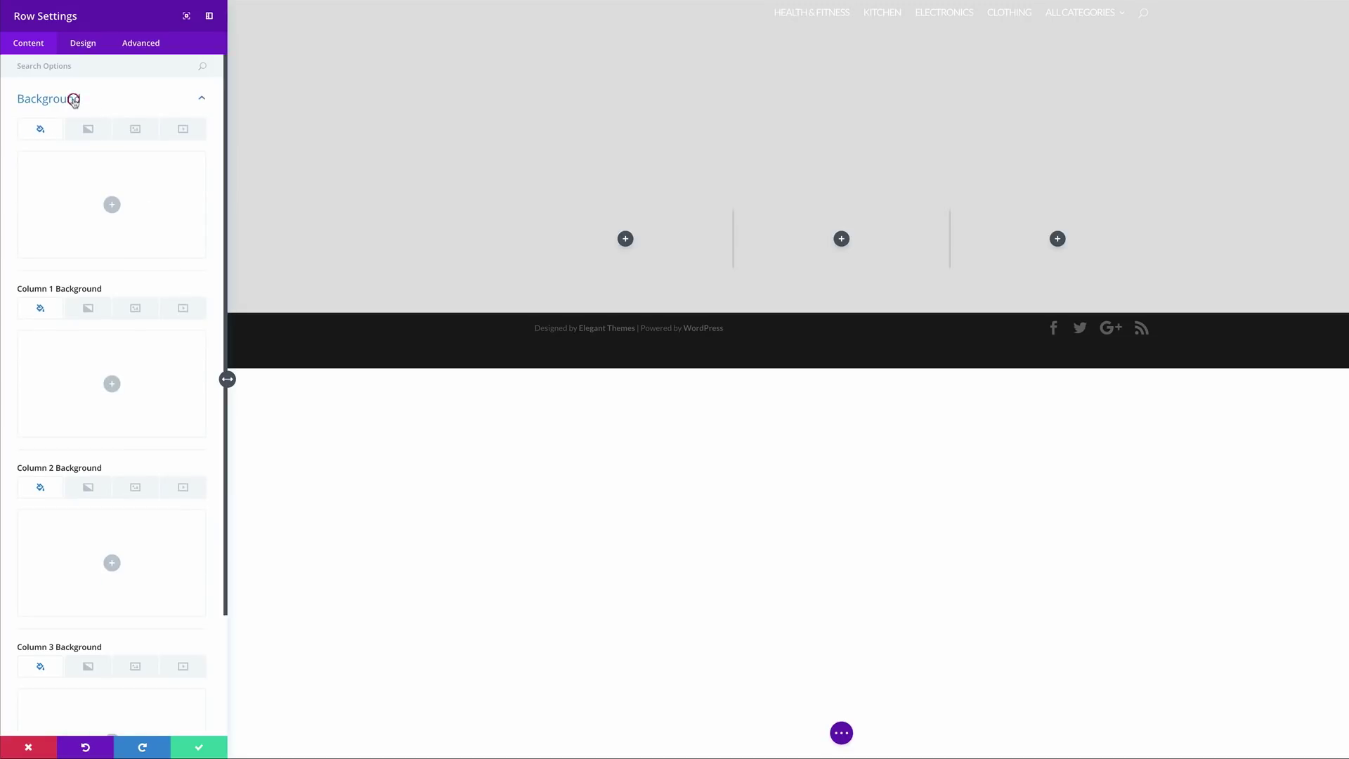
click(111, 383)
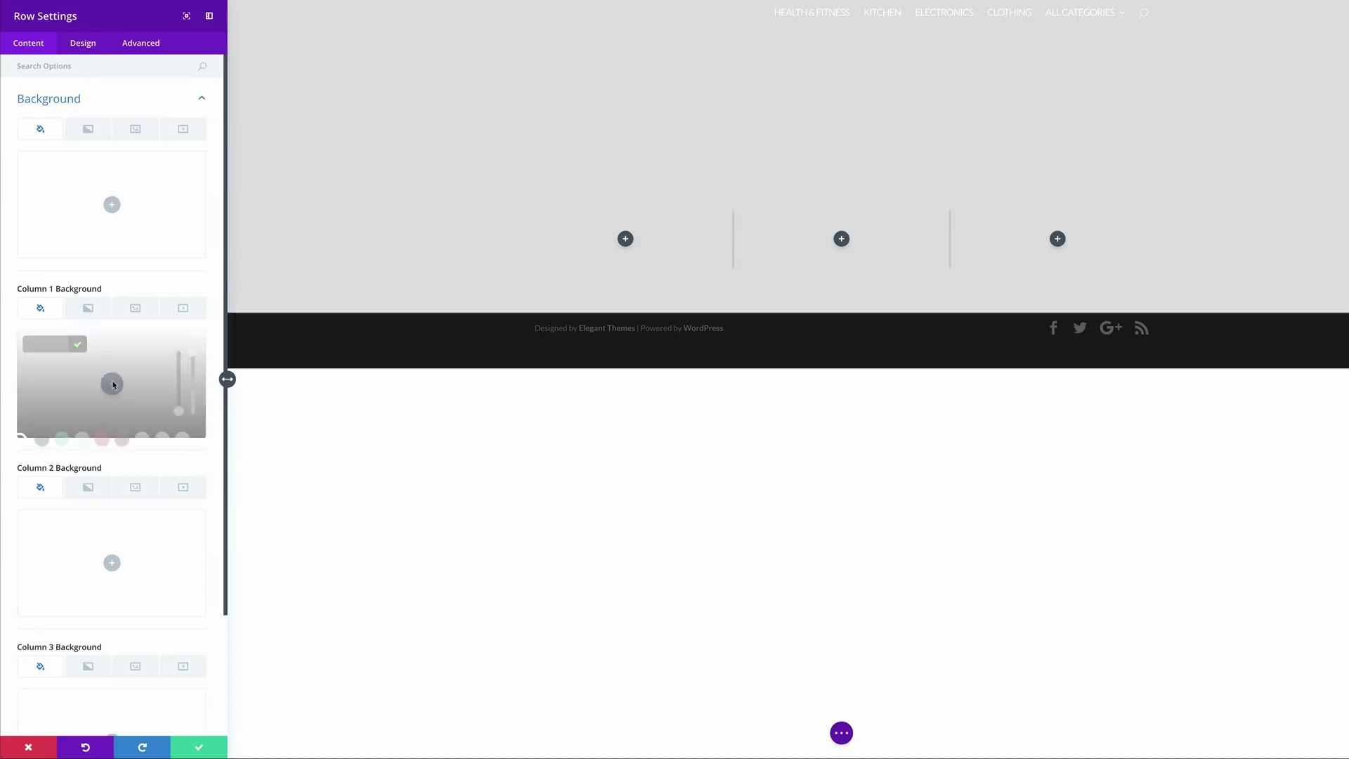
click(40, 345)
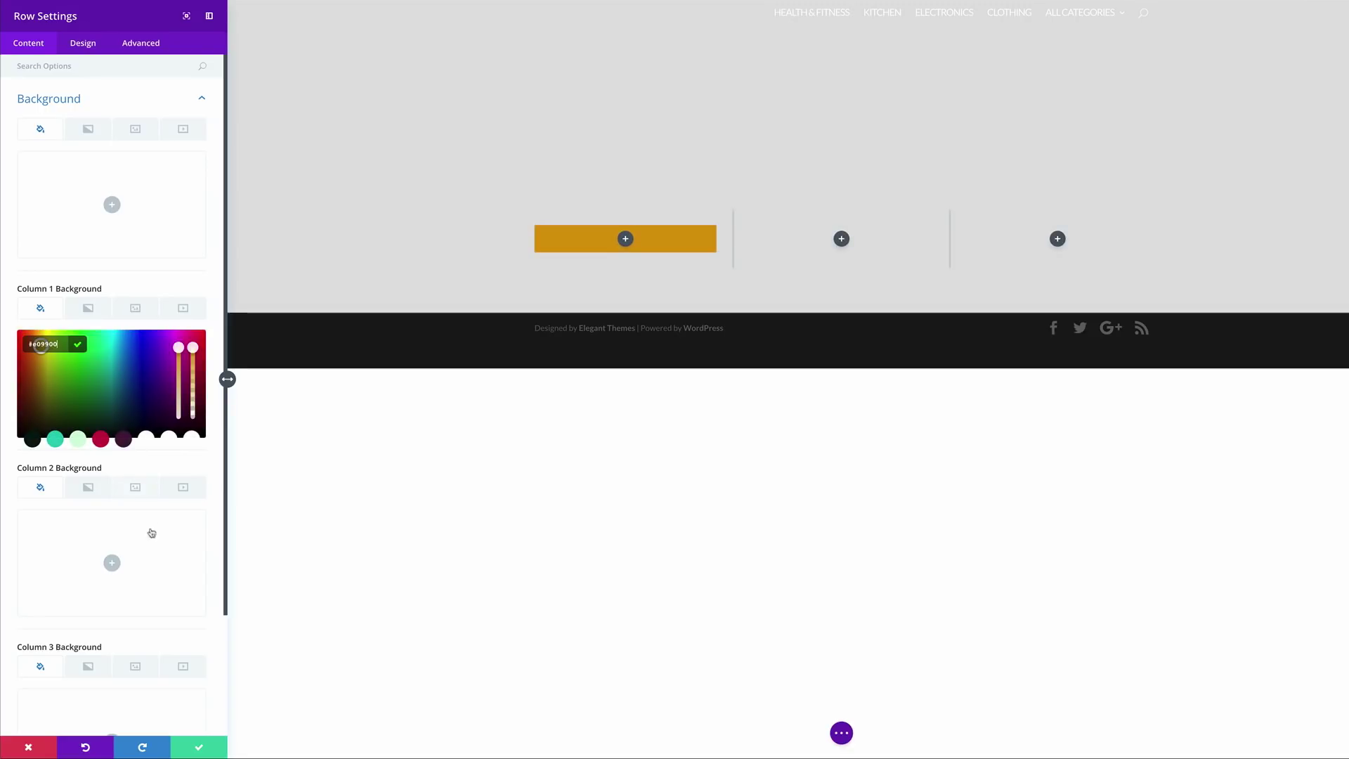
Step: Set the row's column 2 background color to #0c71c3 and its column 3 background color to #8300e9
click(112, 563)
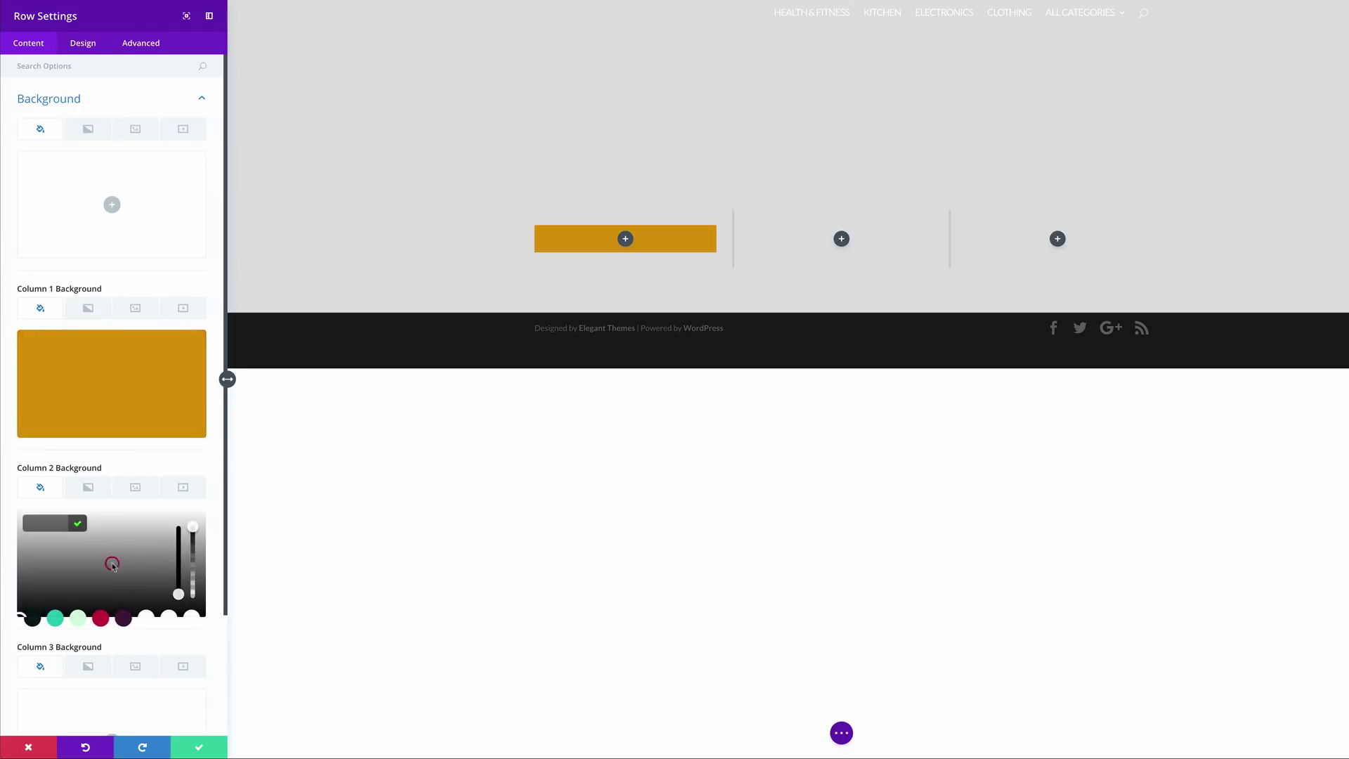
key(ctrl+v)
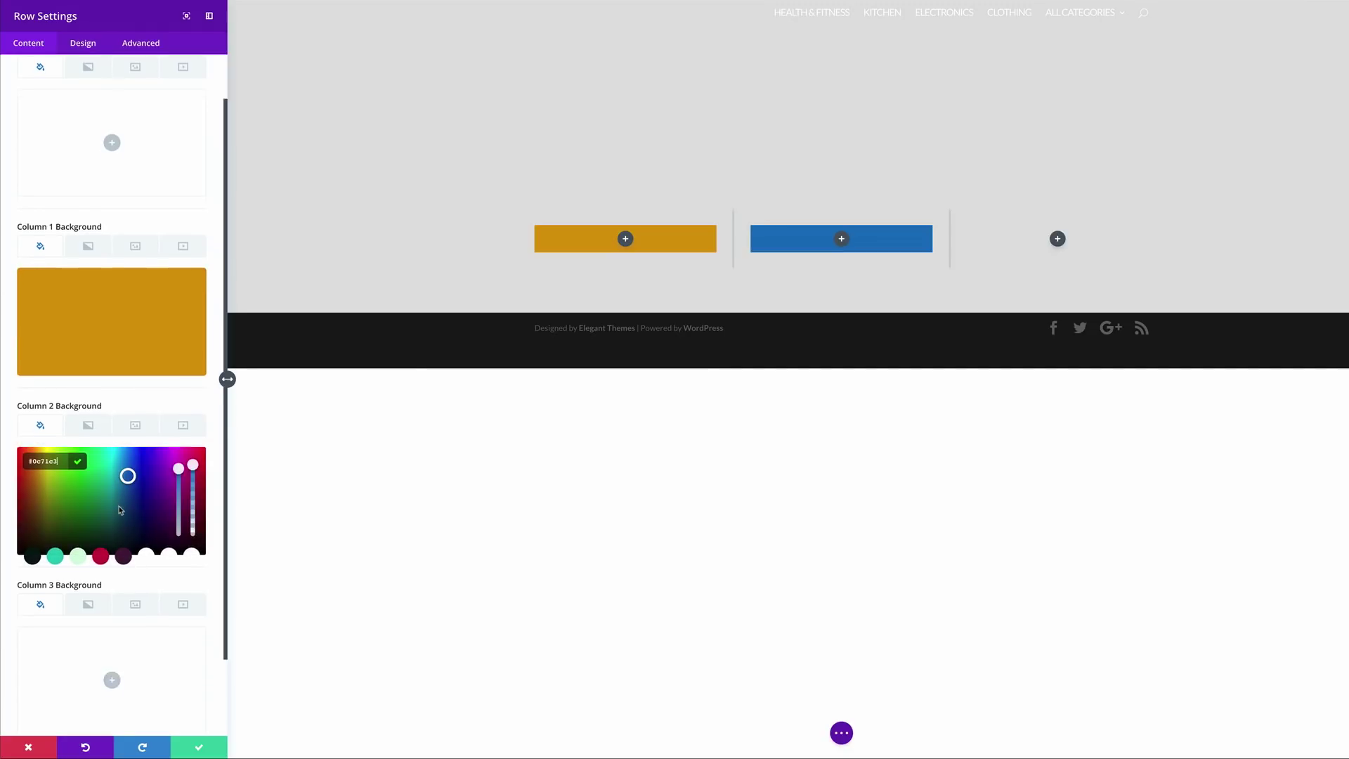
scroll(85, 527, down, 2)
click(112, 593)
text(#8300e9)
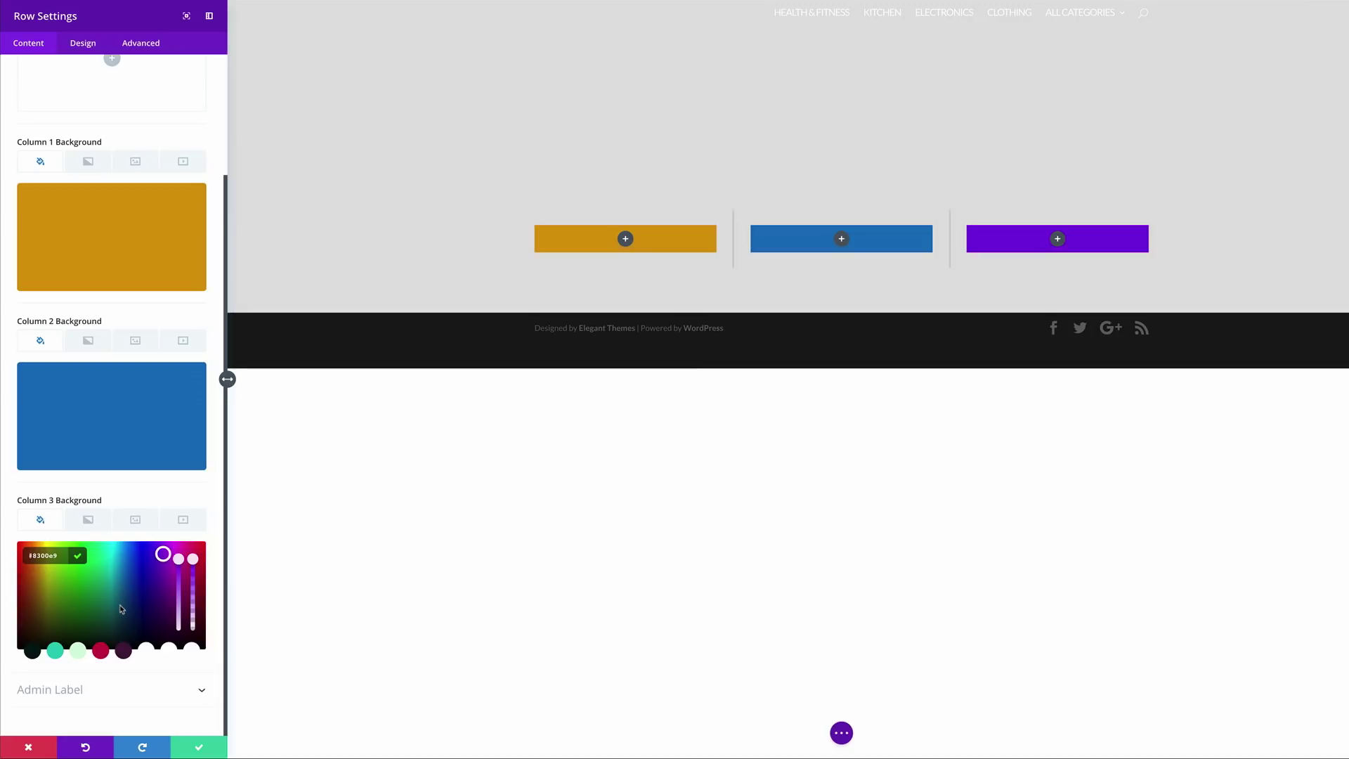
Step: Make the row fullwidth with a custom gutter width of 1 and equalized column heights
click(84, 46)
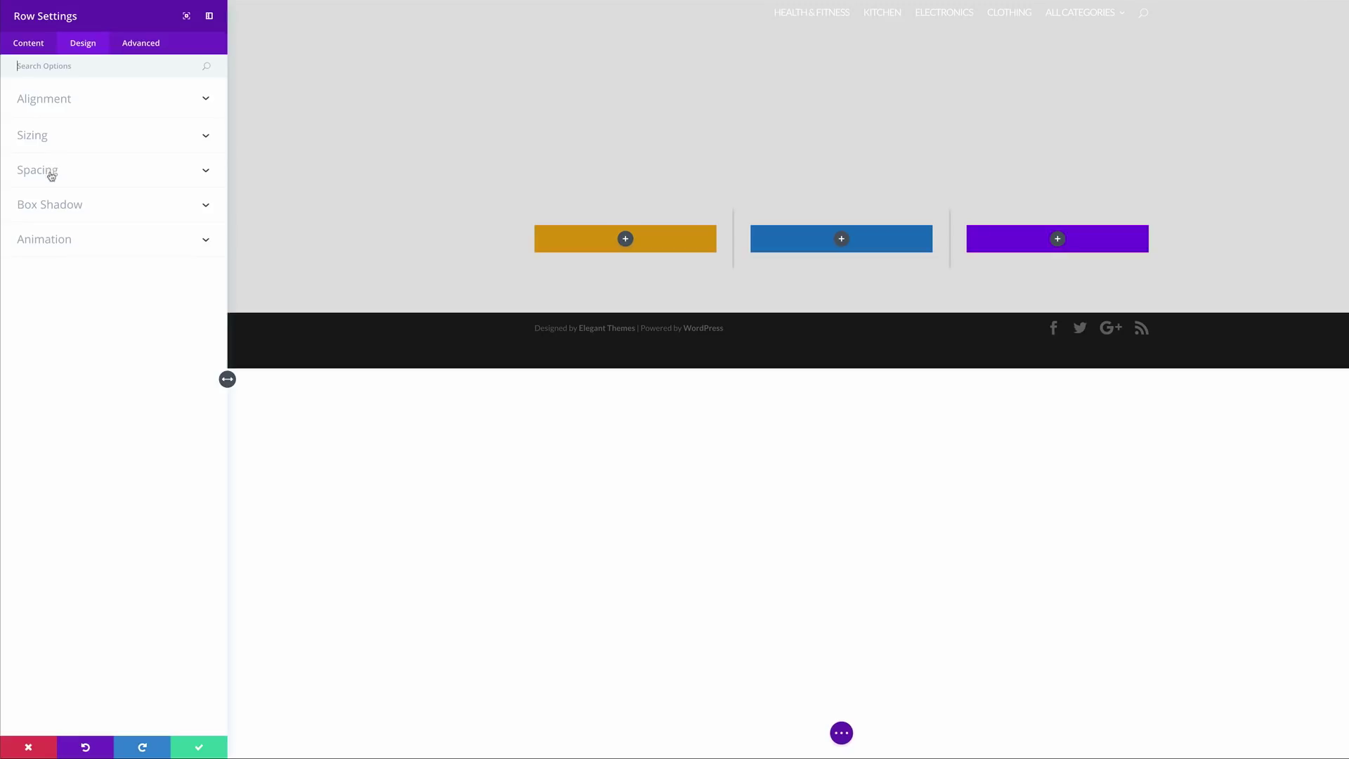
click(41, 137)
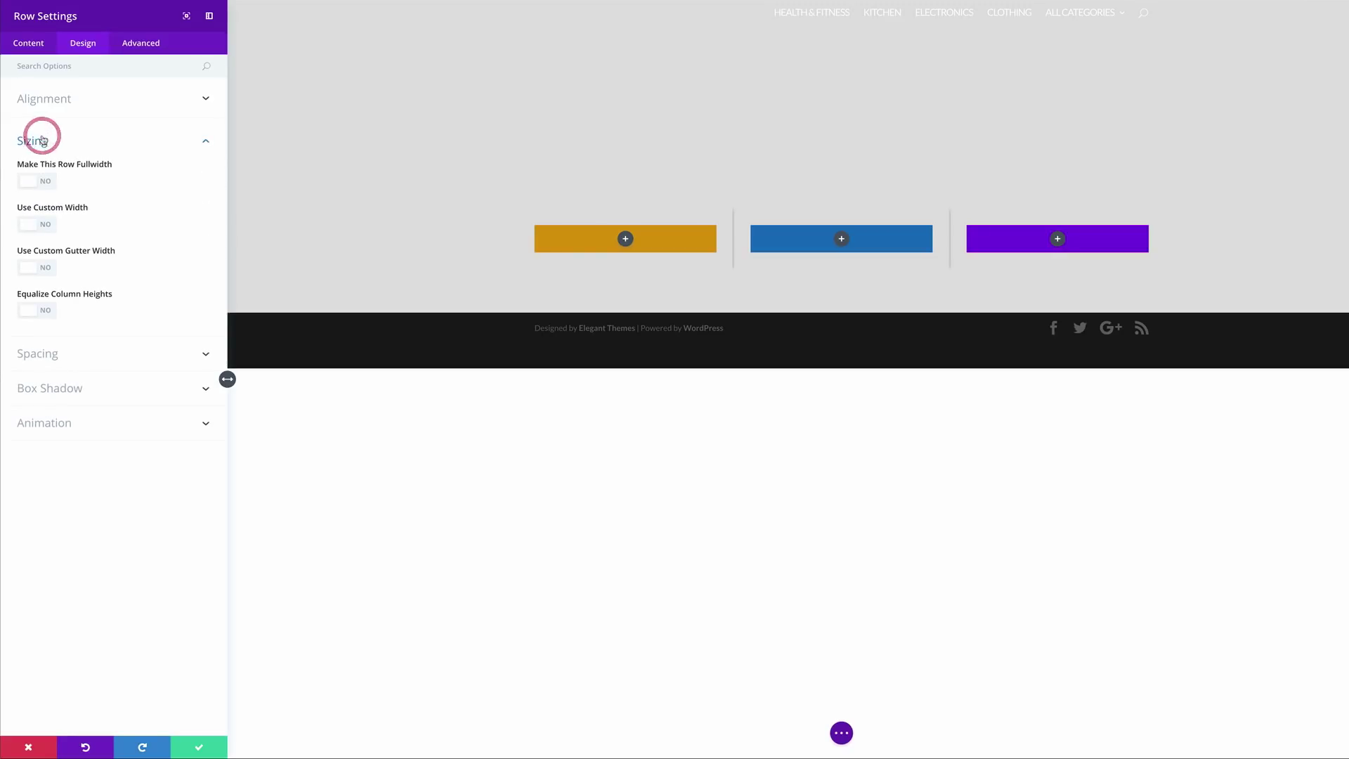
click(47, 183)
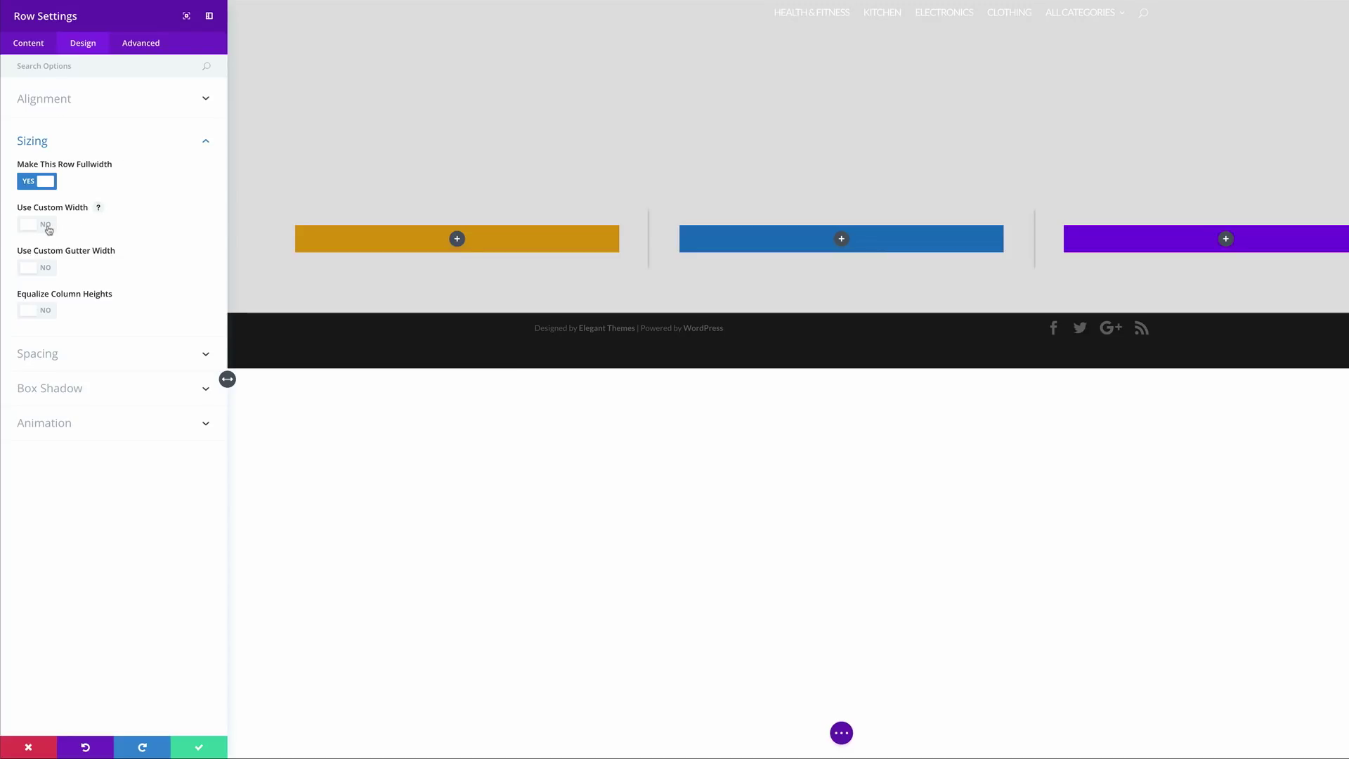
click(48, 270)
drag(101, 312, 27, 315)
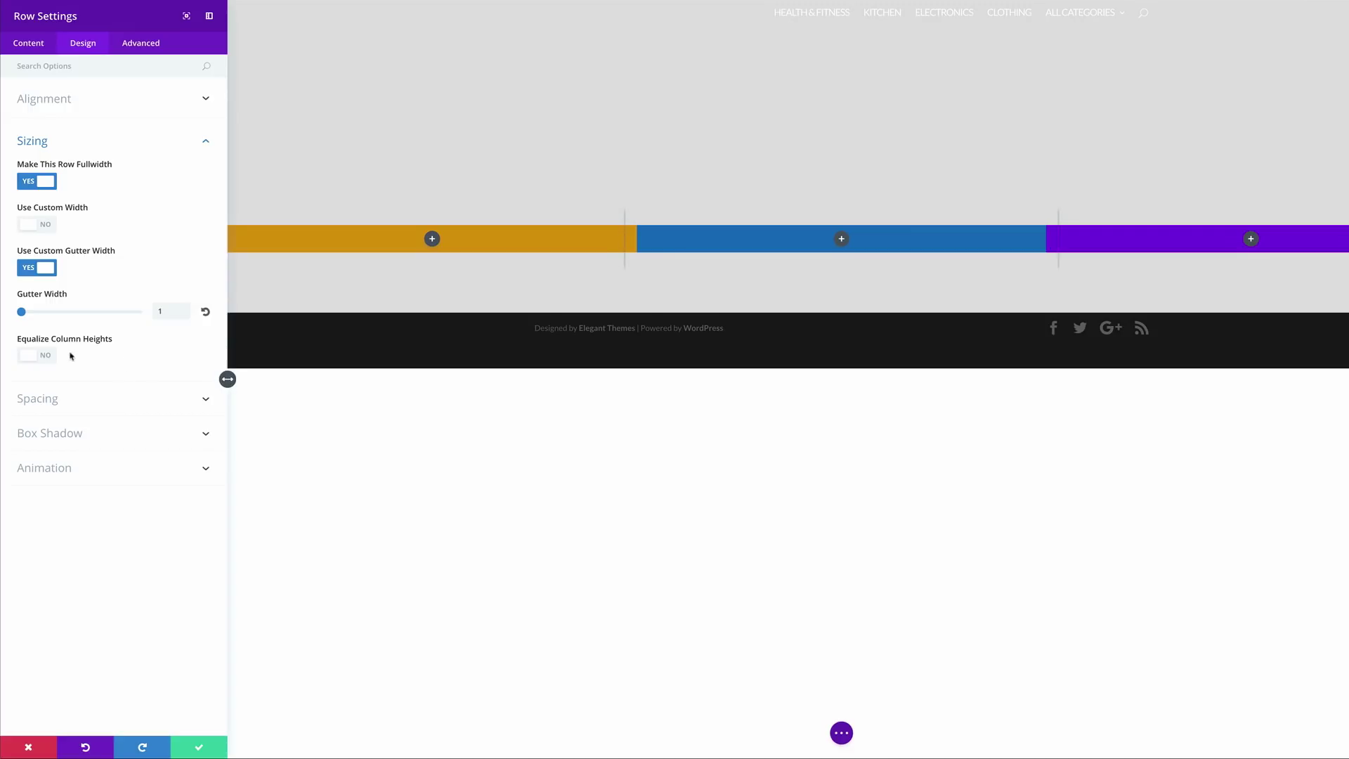
click(48, 359)
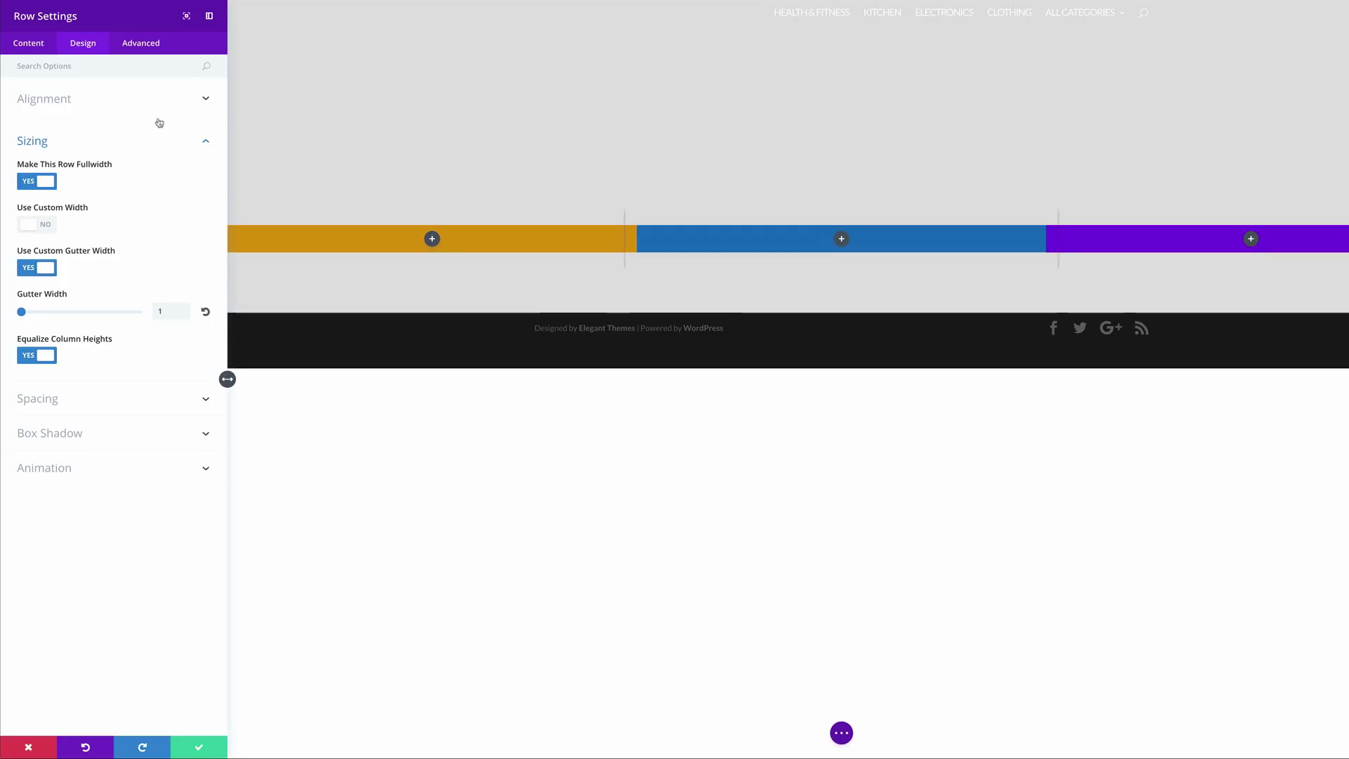
Step: Set the row's custom margin to 1px top and 0px bottom, and its bottom custom padding to -200px
click(49, 401)
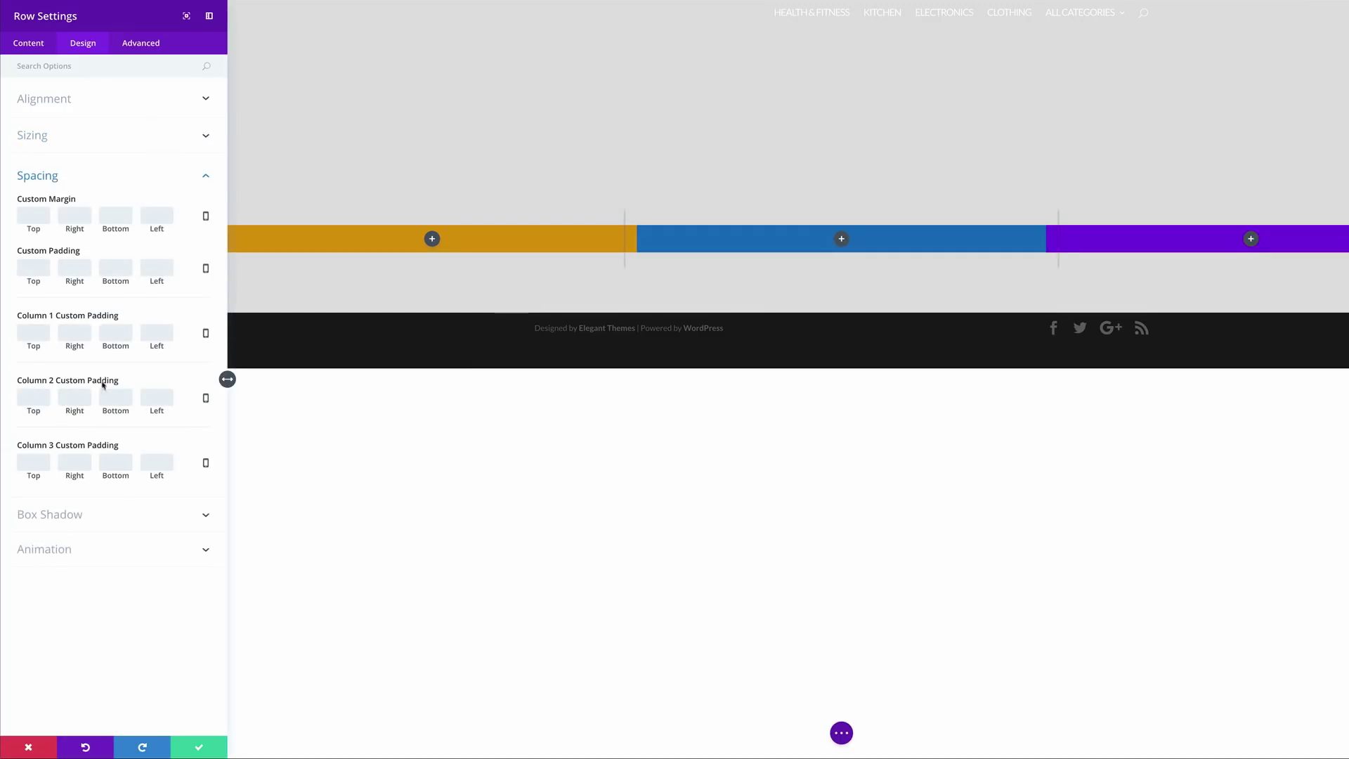
click(32, 212)
text(1px)
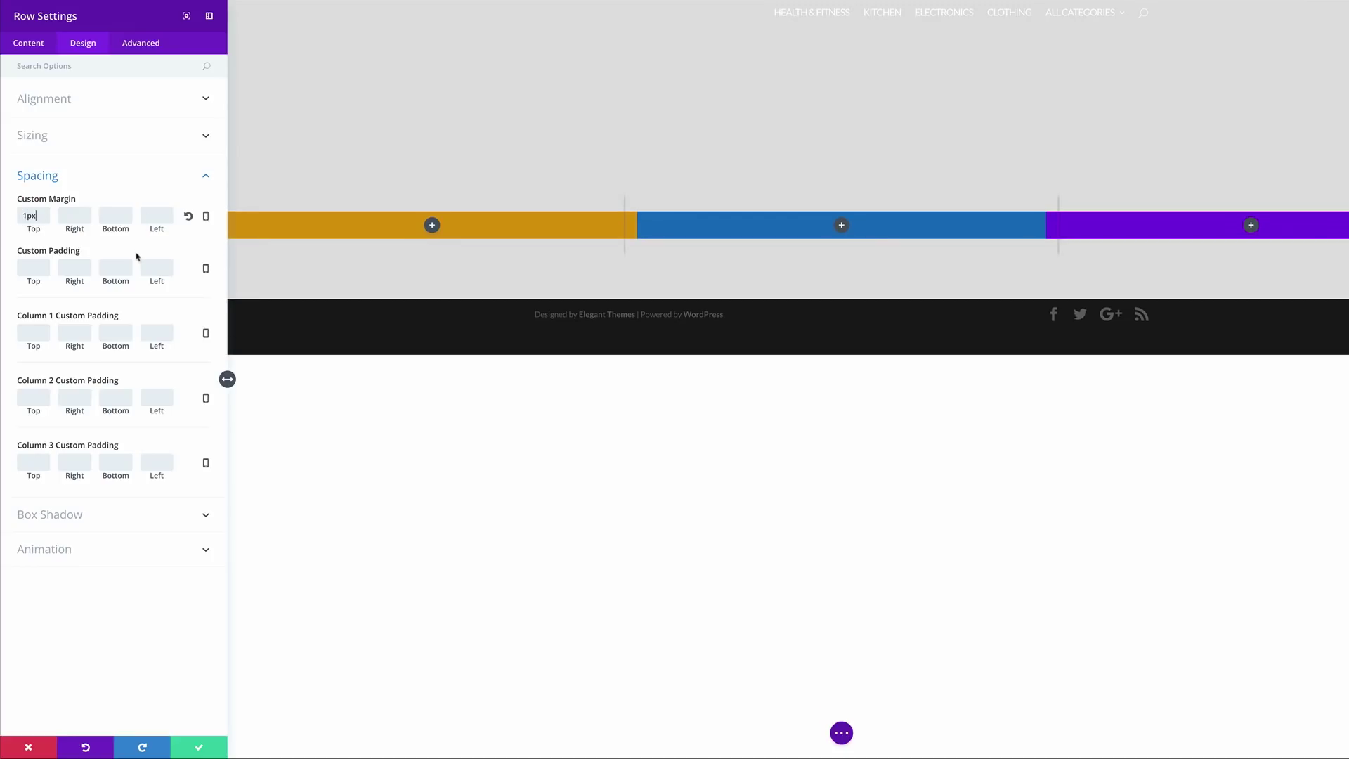
click(113, 270)
text(-200)
text(px)
text(0px)
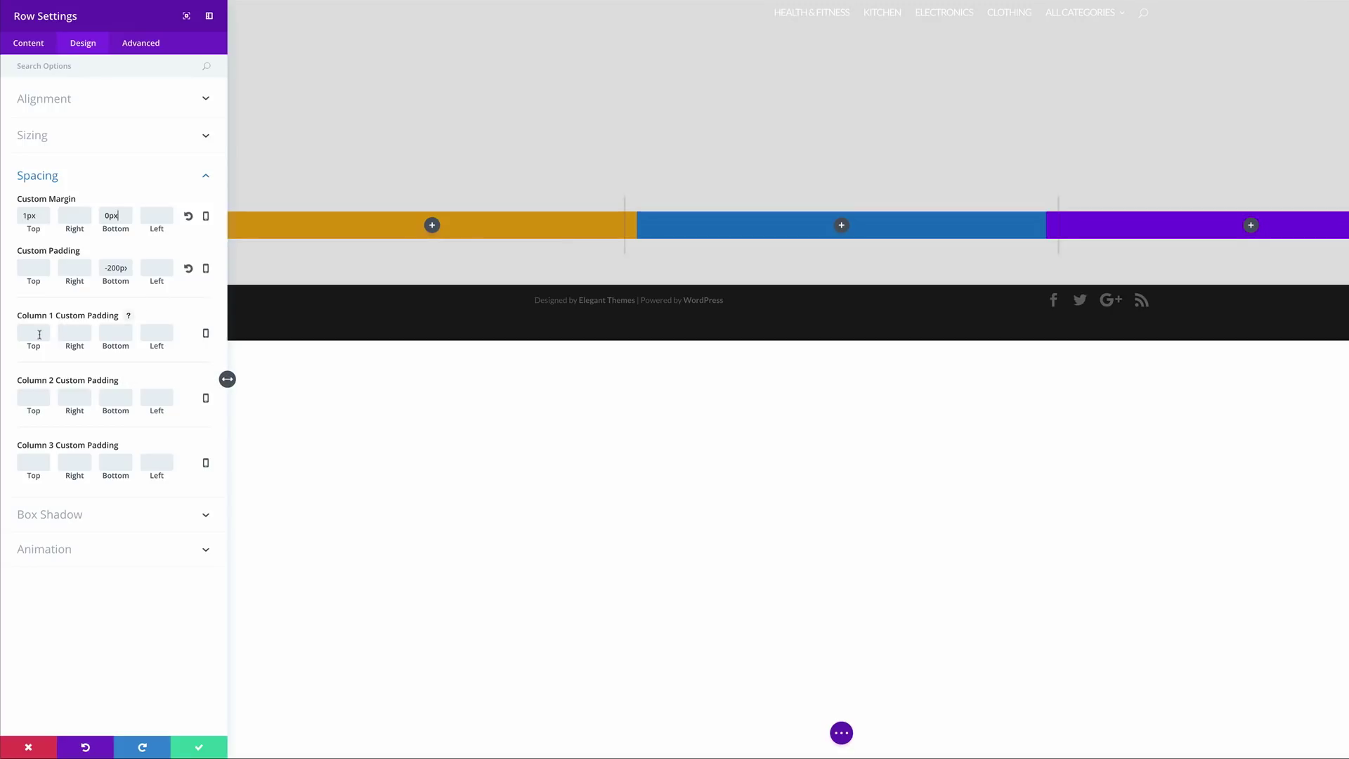
Step: Set the column 1 custom padding to 3px at the top and bottom
click(31, 333)
click(34, 335)
click(117, 335)
text(3)
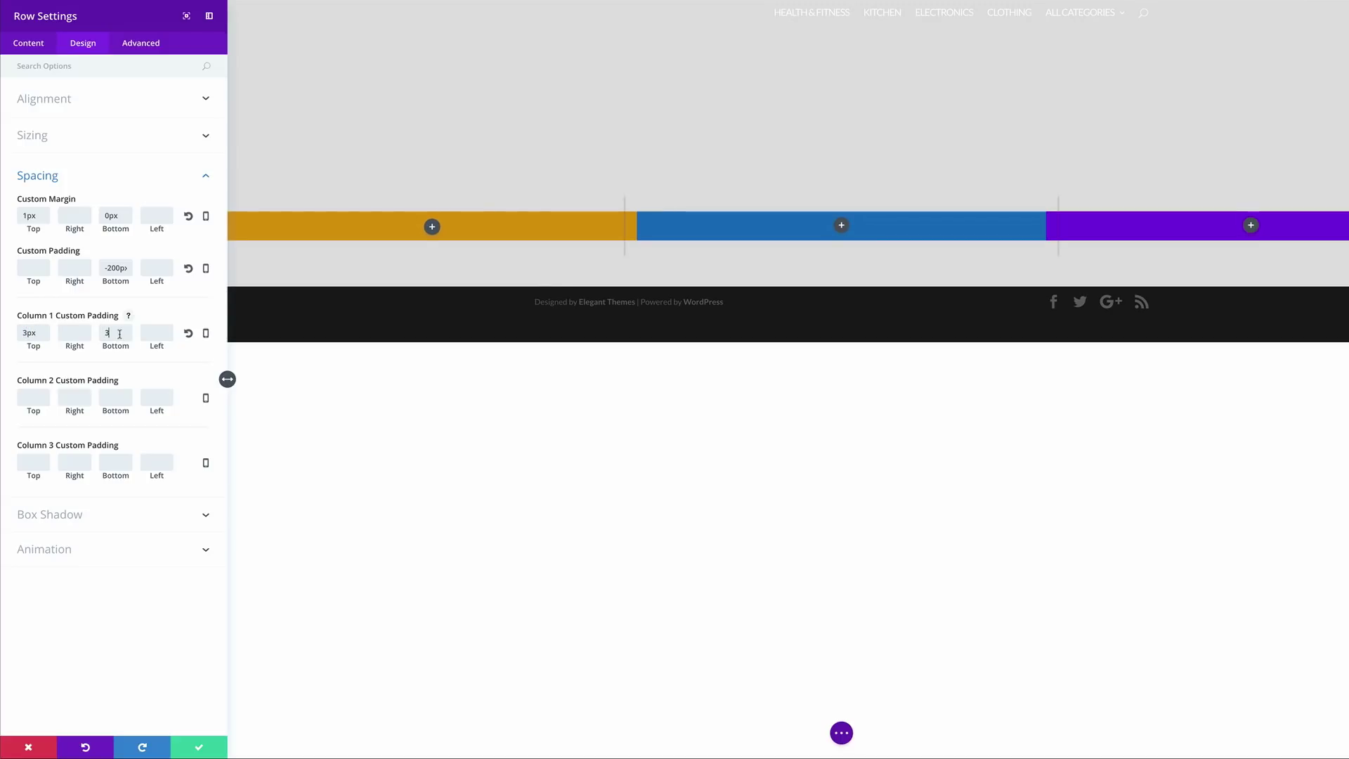
Step: Copy the 3px top and bottom custom padding from column 1 to columns 2 and 3
click(41, 335)
double_click(43, 335)
key(ctrl+c)
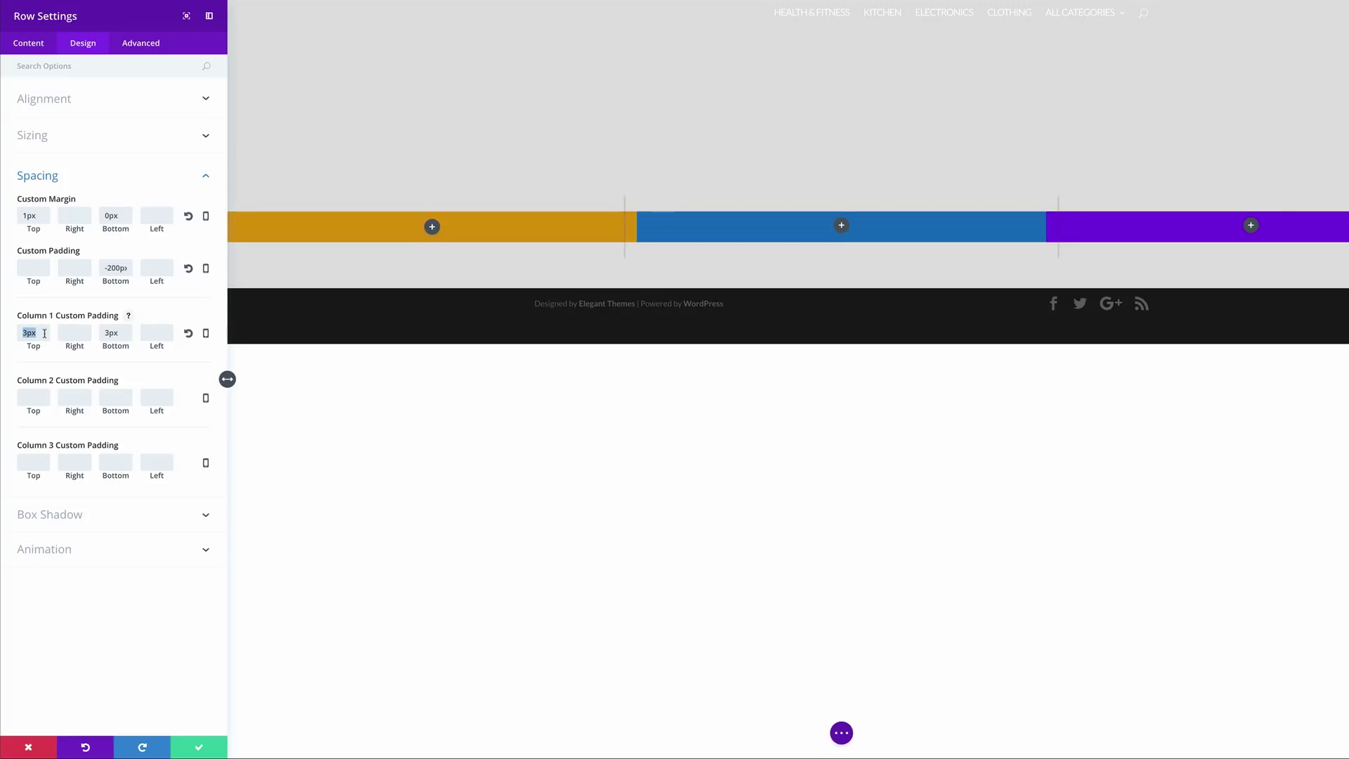
click(33, 397)
key(ctrl+v)
key(ctrl+v)
key(ctrl+v)
click(113, 463)
key(ctrl+v)
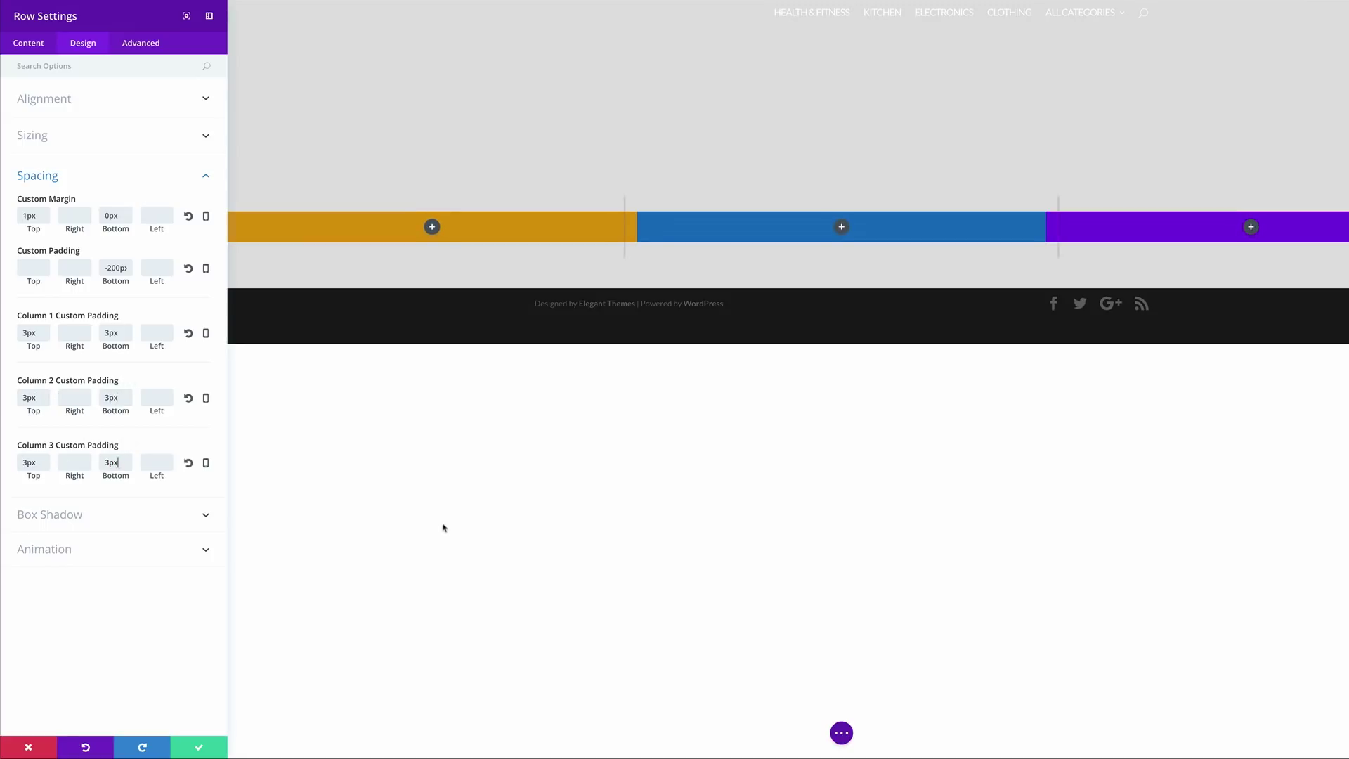
Step: Disable the colored row on phone and tablet, and save the row settings
click(148, 43)
click(137, 75)
click(48, 174)
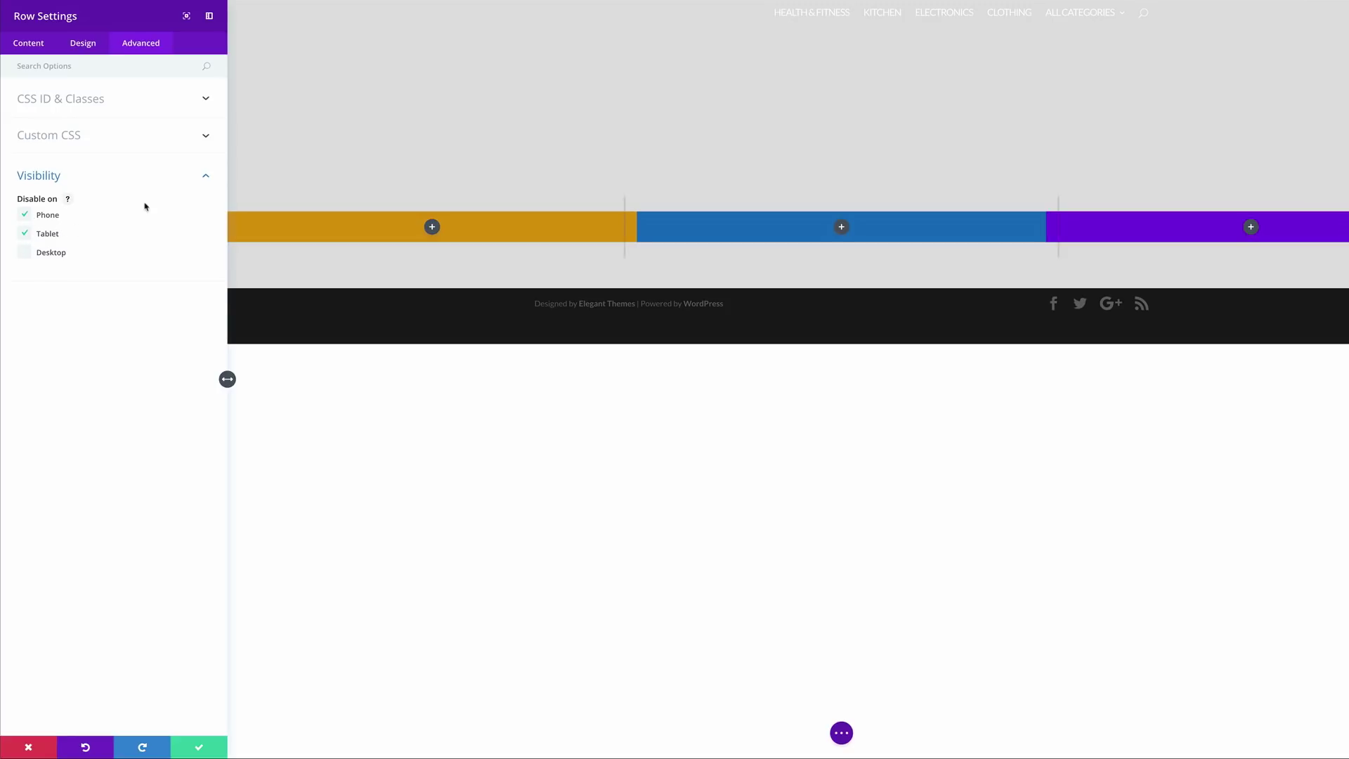
click(201, 748)
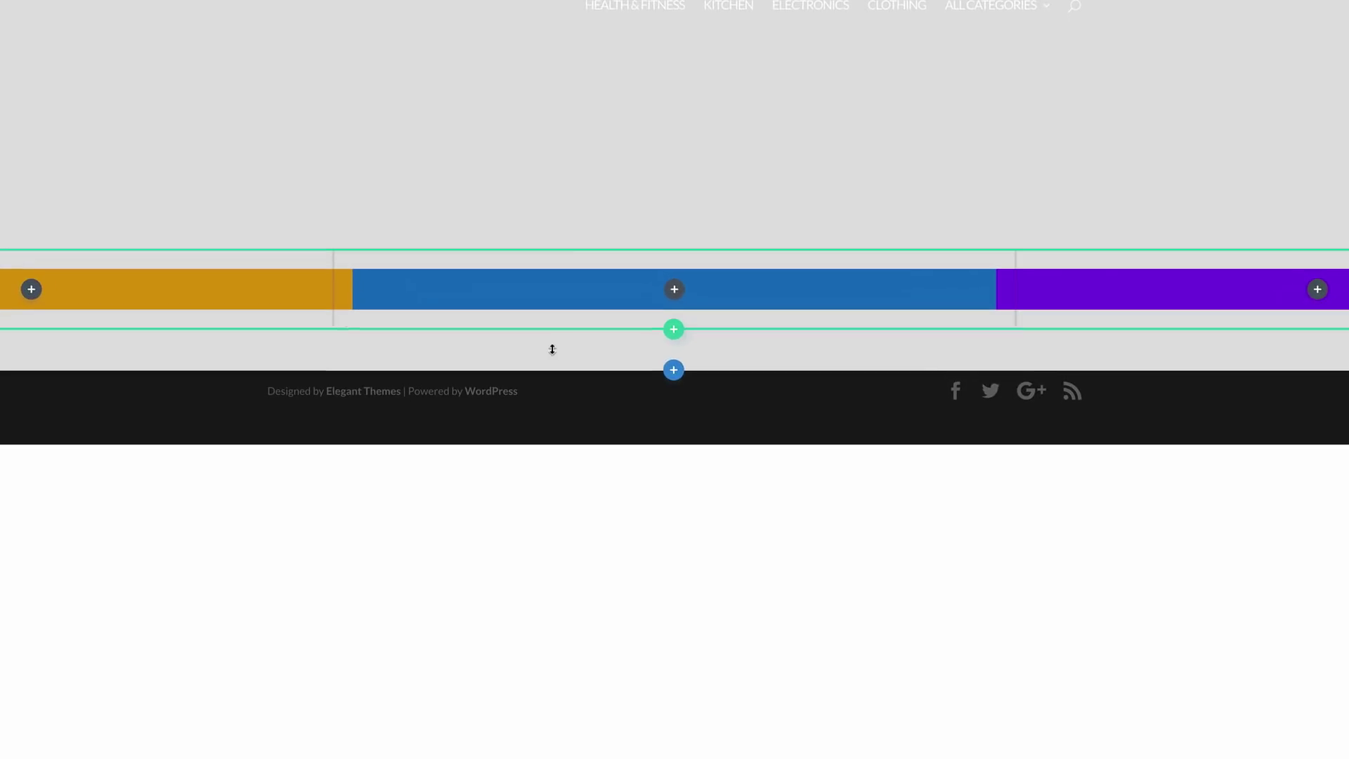
Step: Insert a second row with three equal columns below the colored row, without adding a module
click(675, 330)
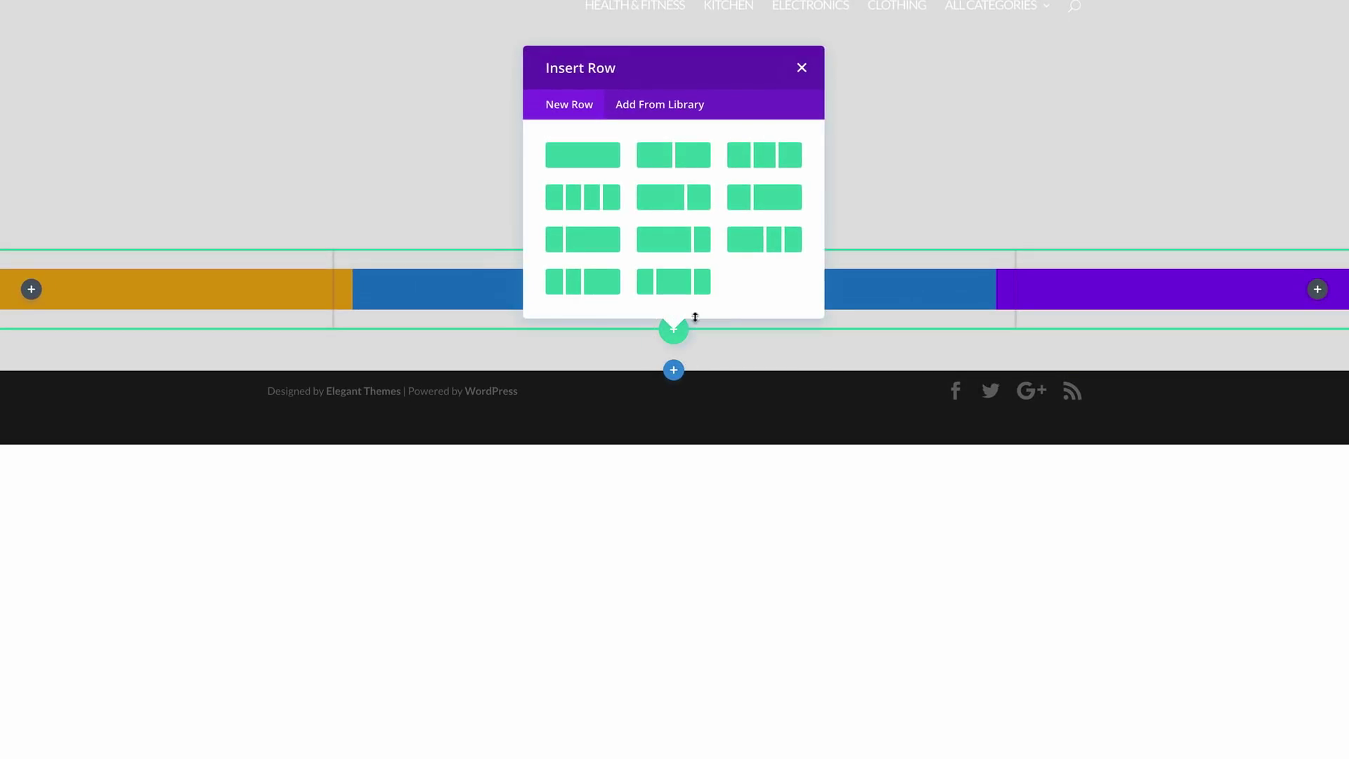
click(768, 163)
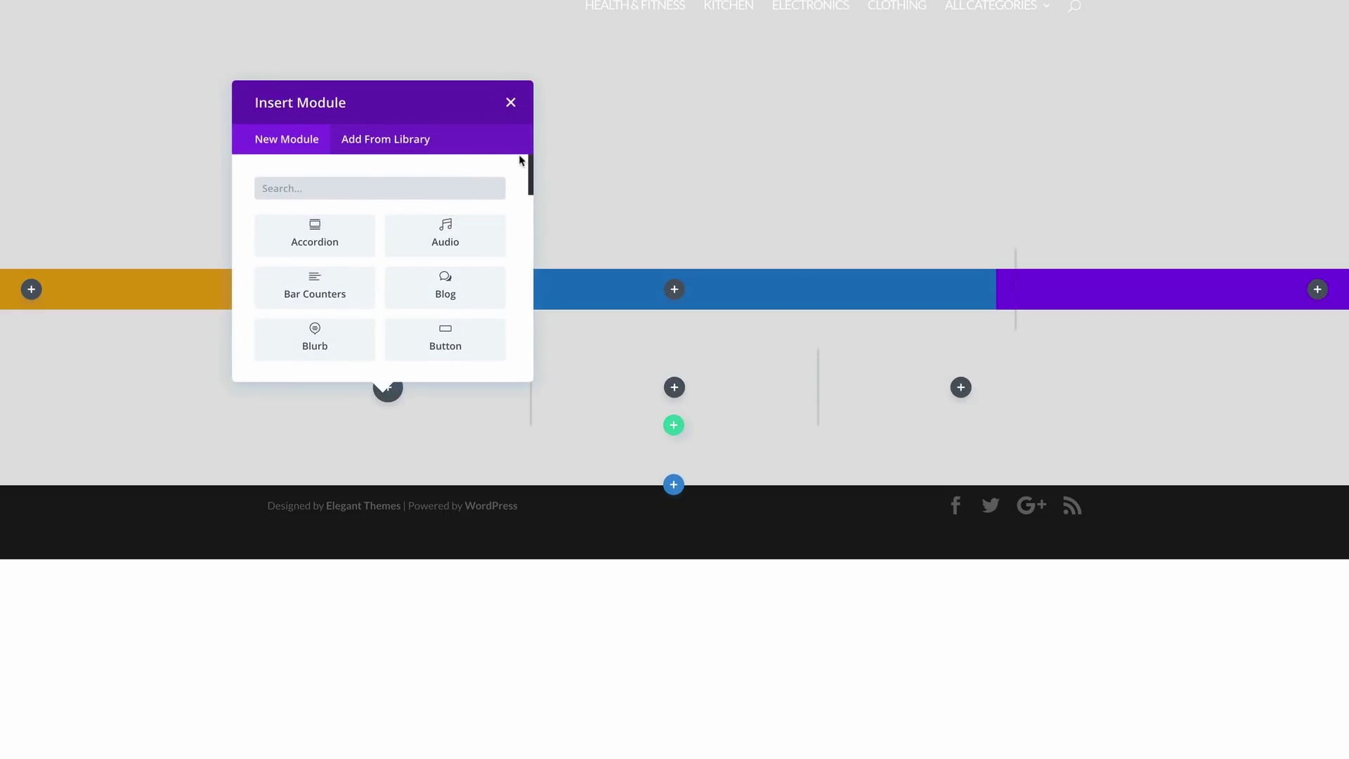
click(511, 104)
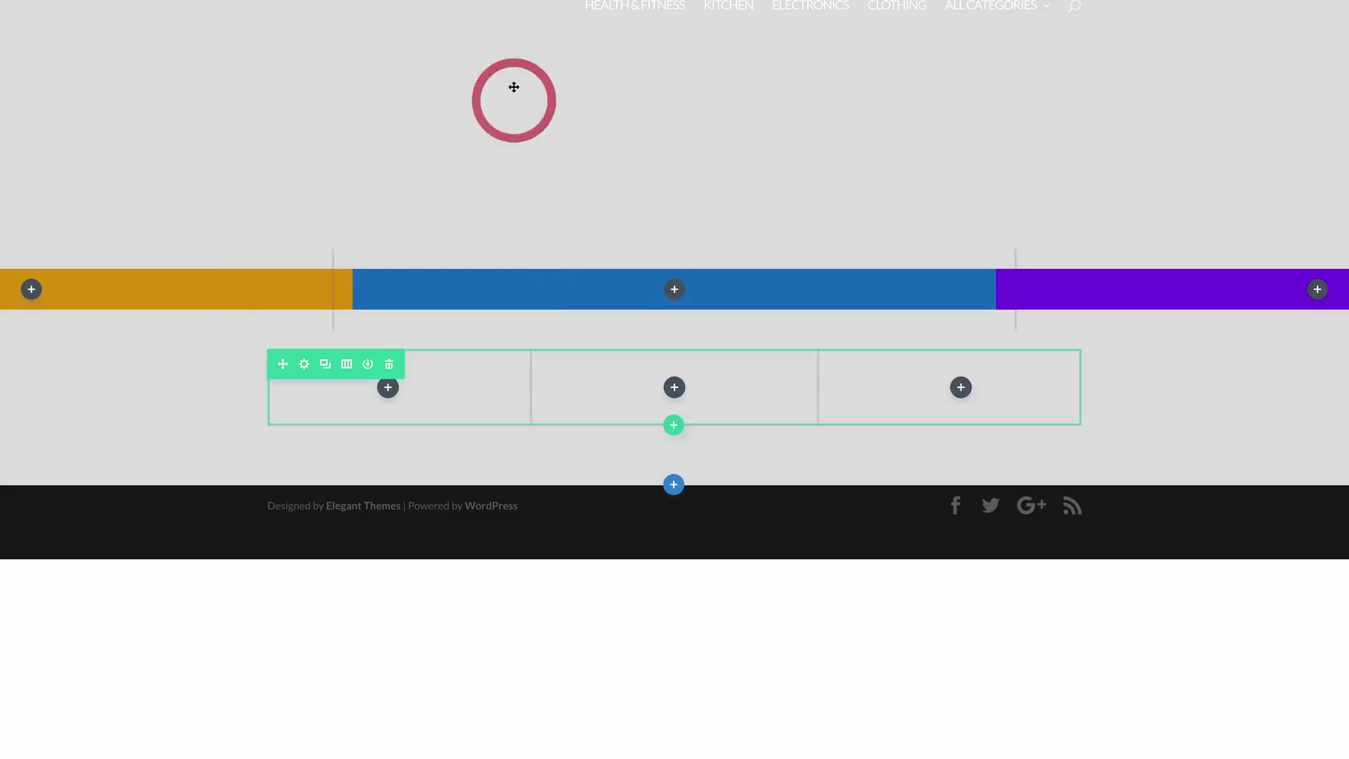
Step: Give column 1 of the second row a gradient background with #e09900 as its first color
click(306, 364)
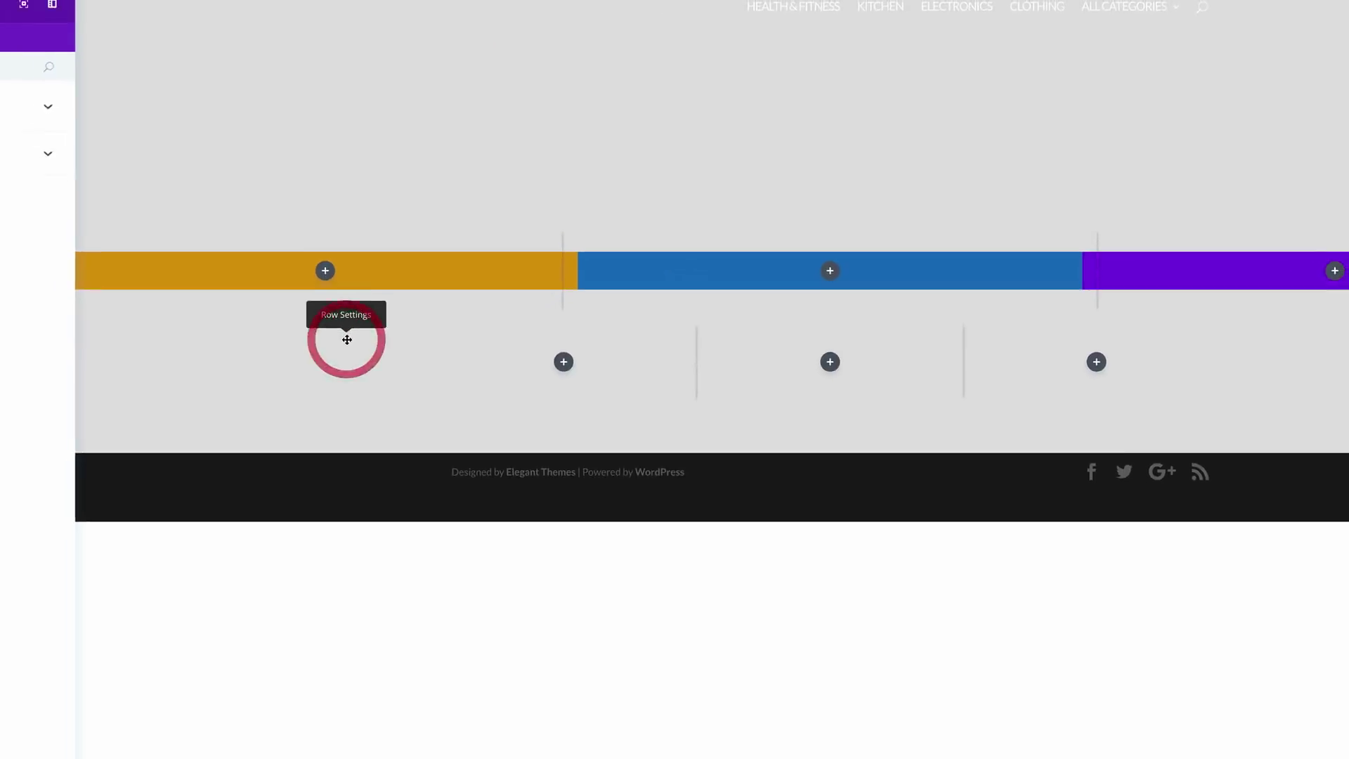
click(63, 99)
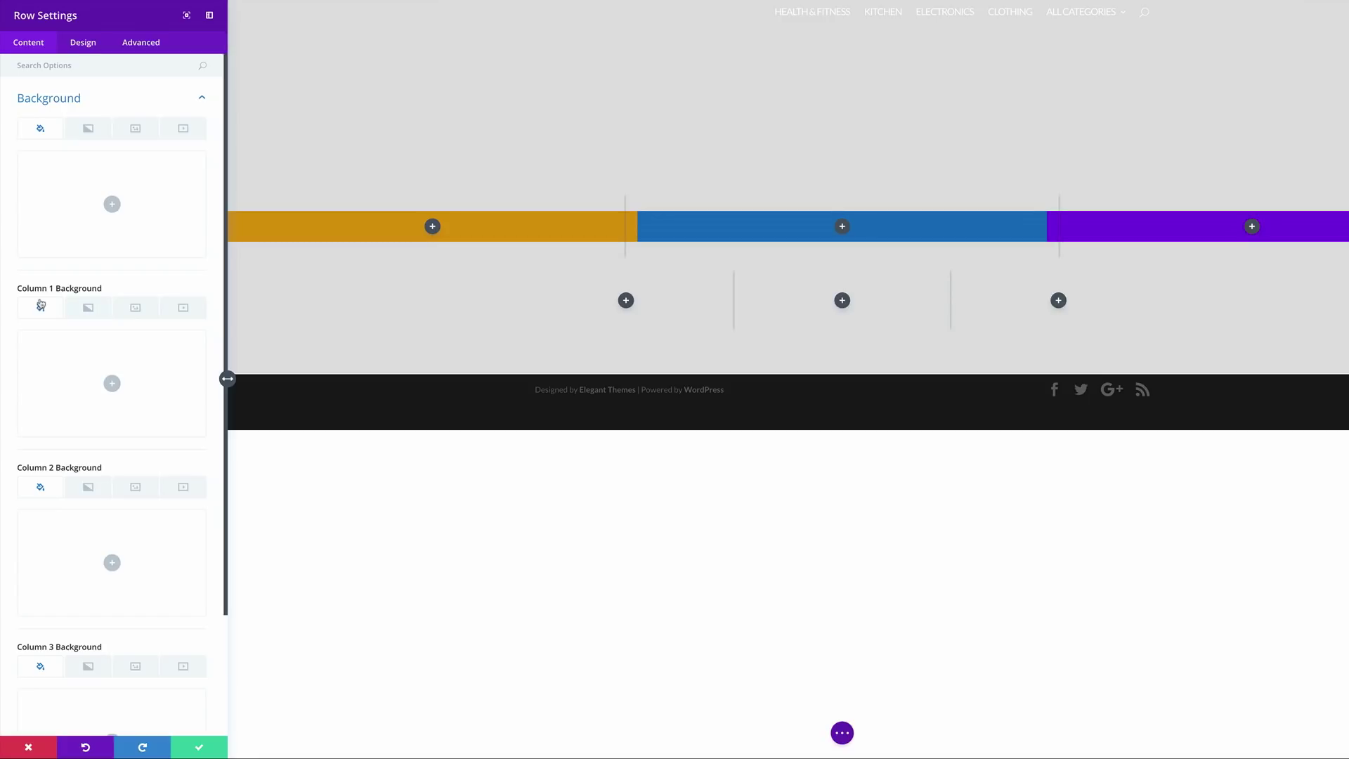
click(91, 312)
click(89, 310)
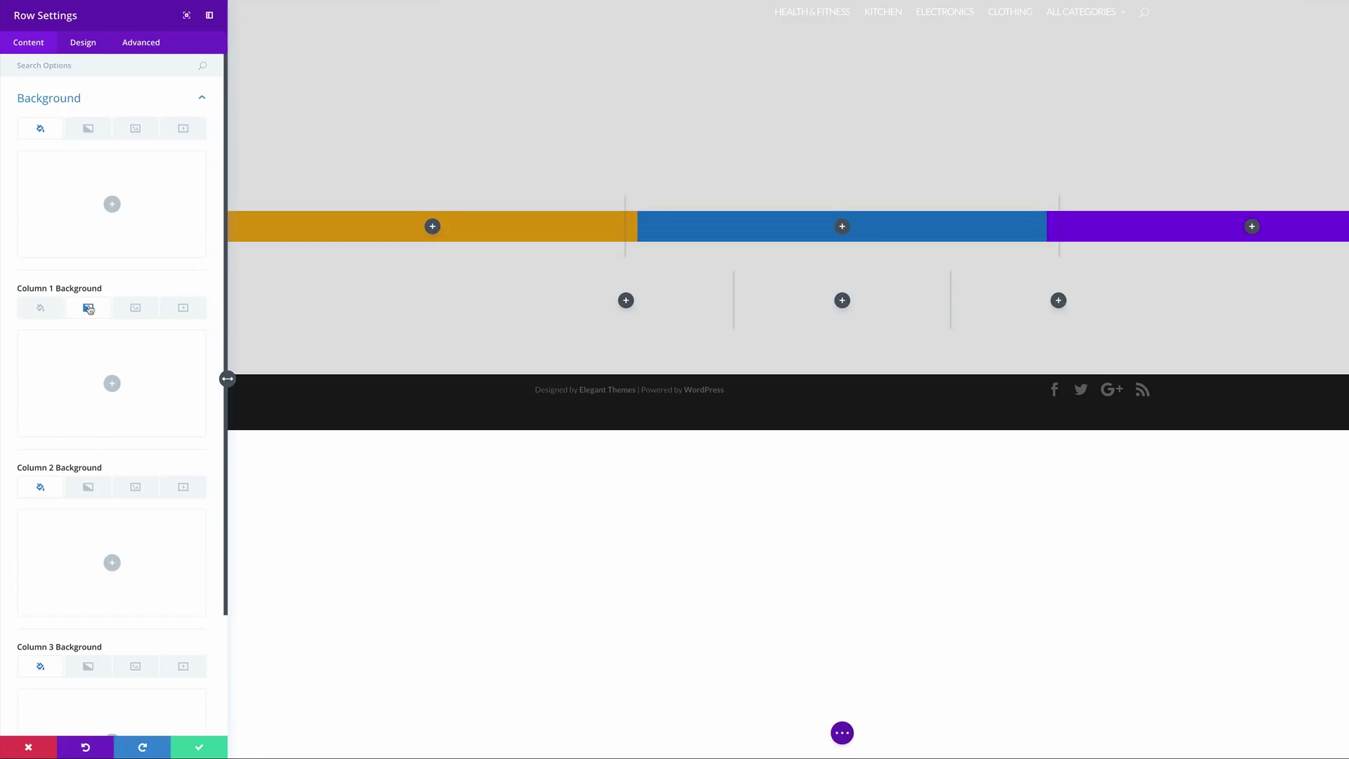
click(111, 383)
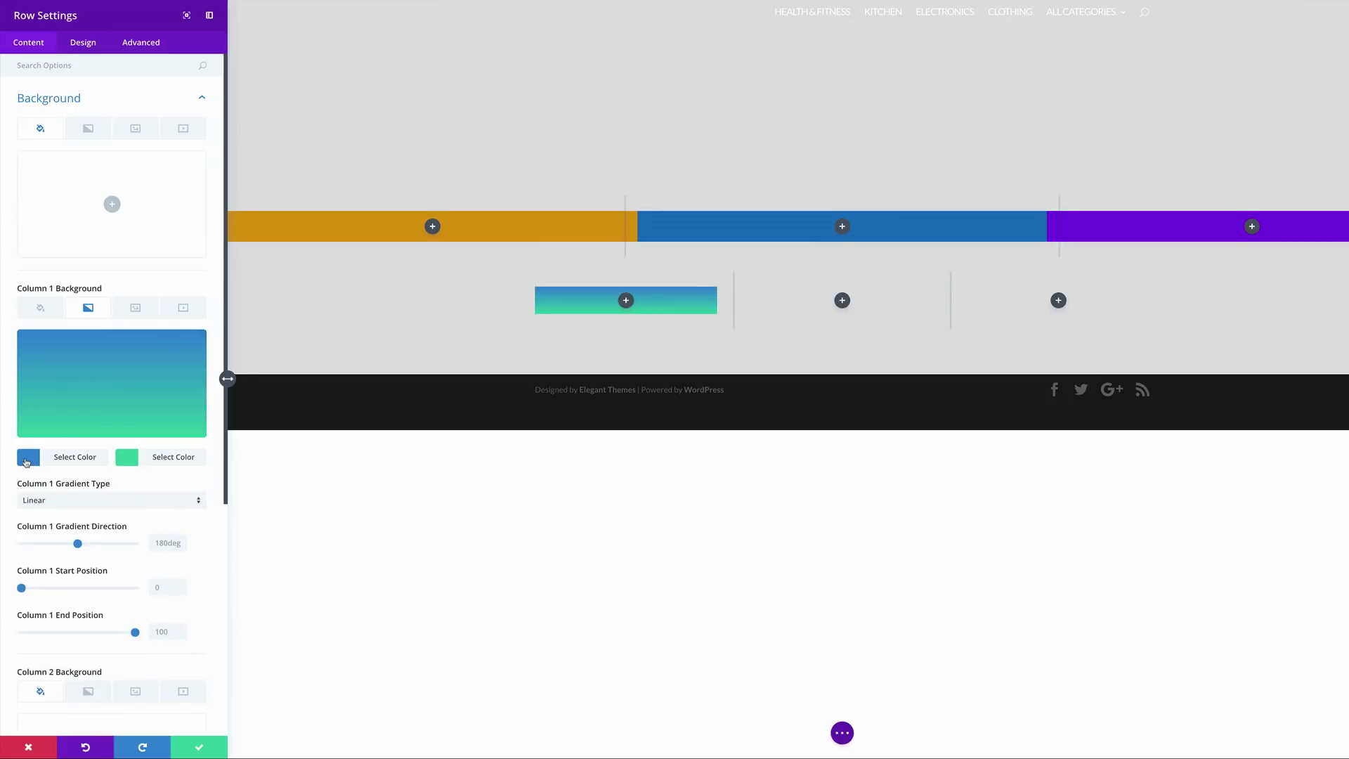
click(28, 458)
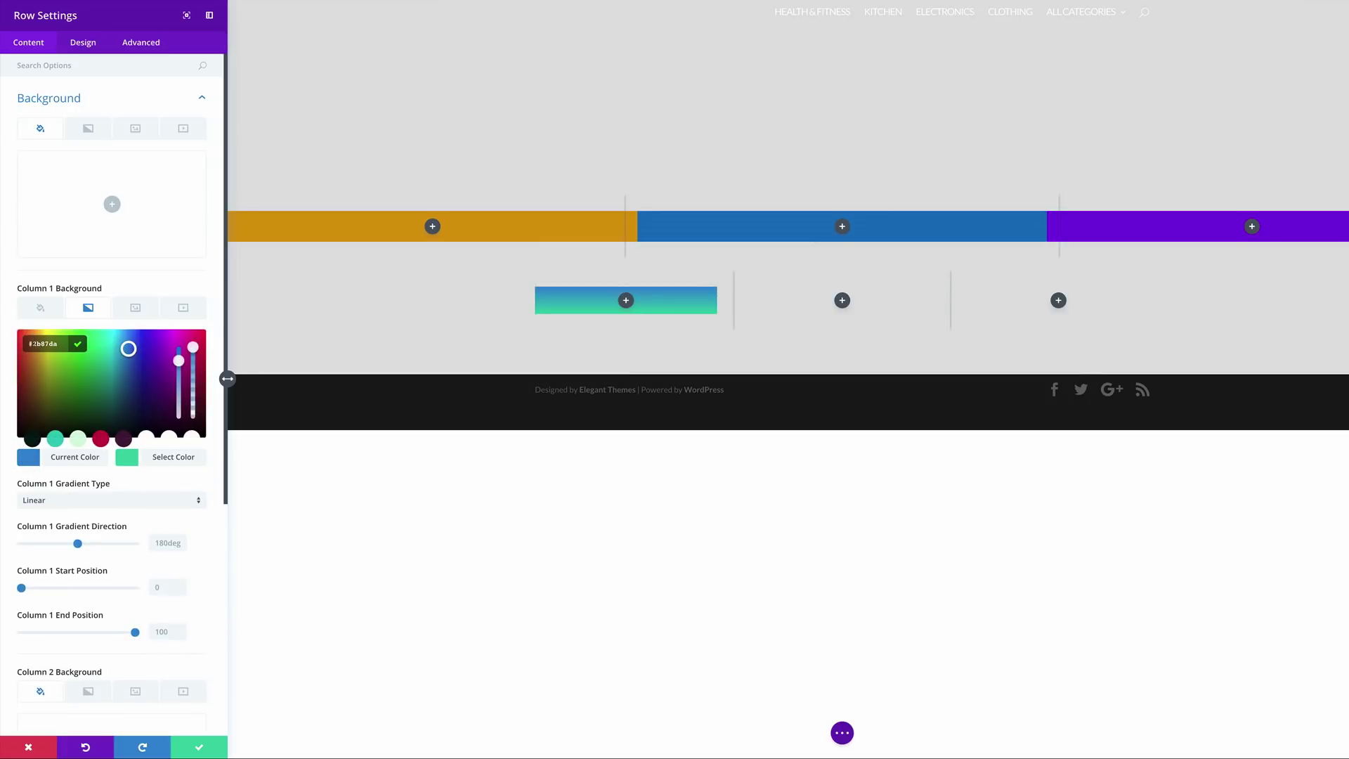
double_click(60, 342)
text(e09900)
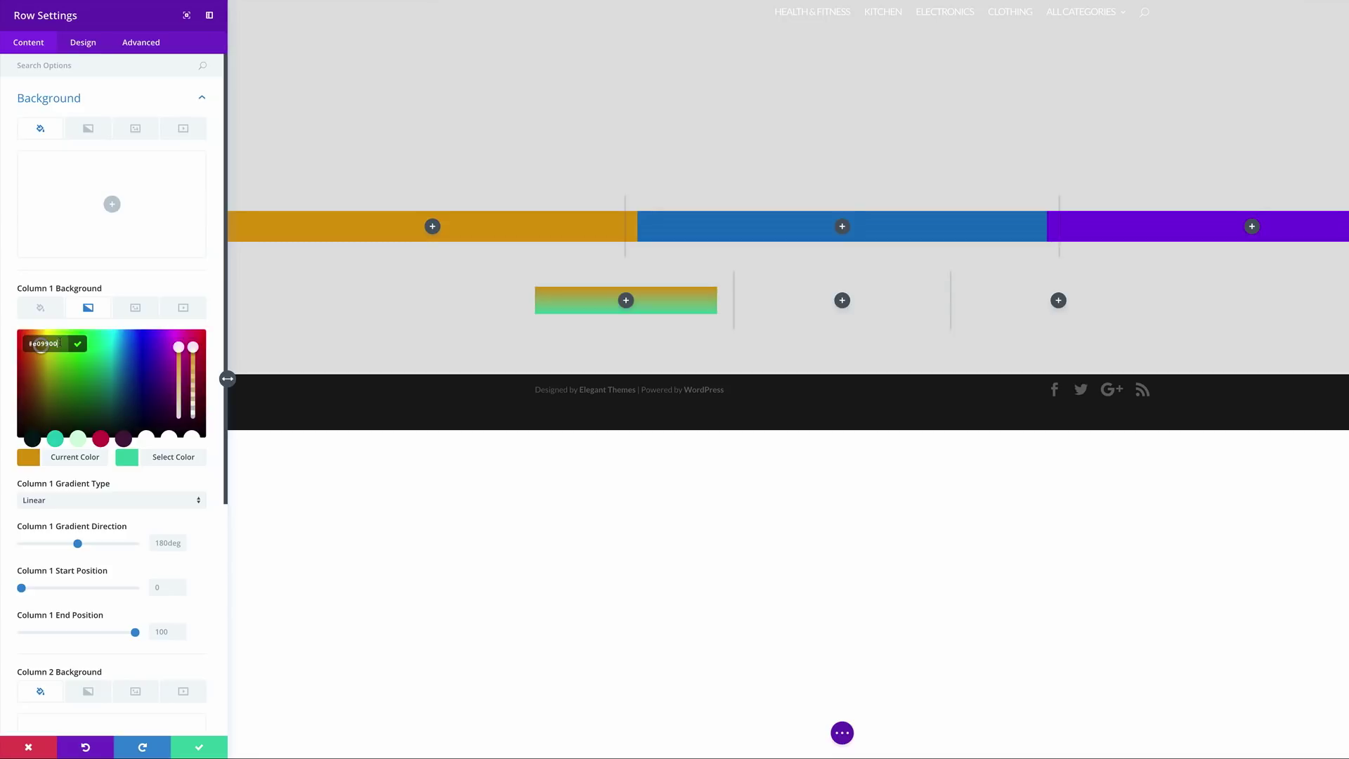
Step: Set the second color of the column 1 gradient to transparent white, rgba(255,255,255,0)
click(130, 461)
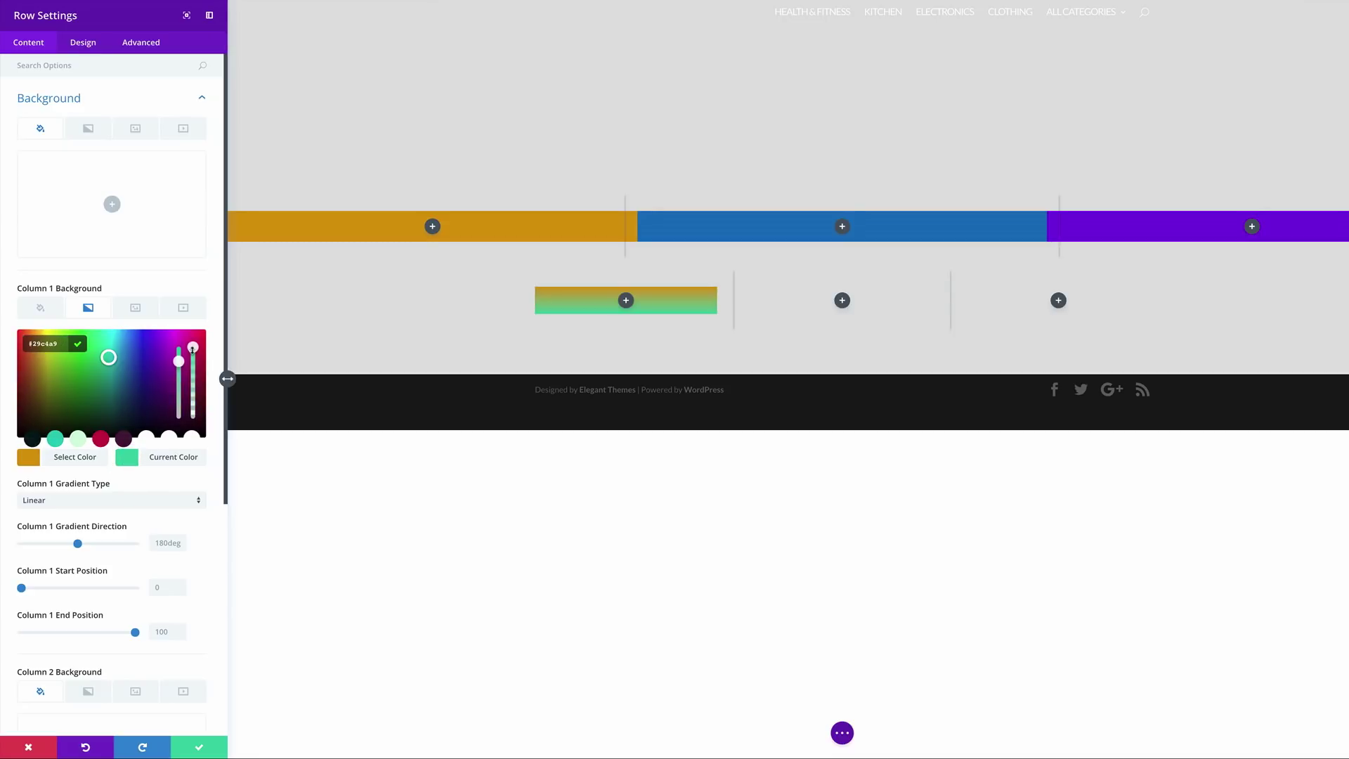
drag(192, 348, 195, 370)
key(Home)
key(ctrl+a)
key(ctrl+v)
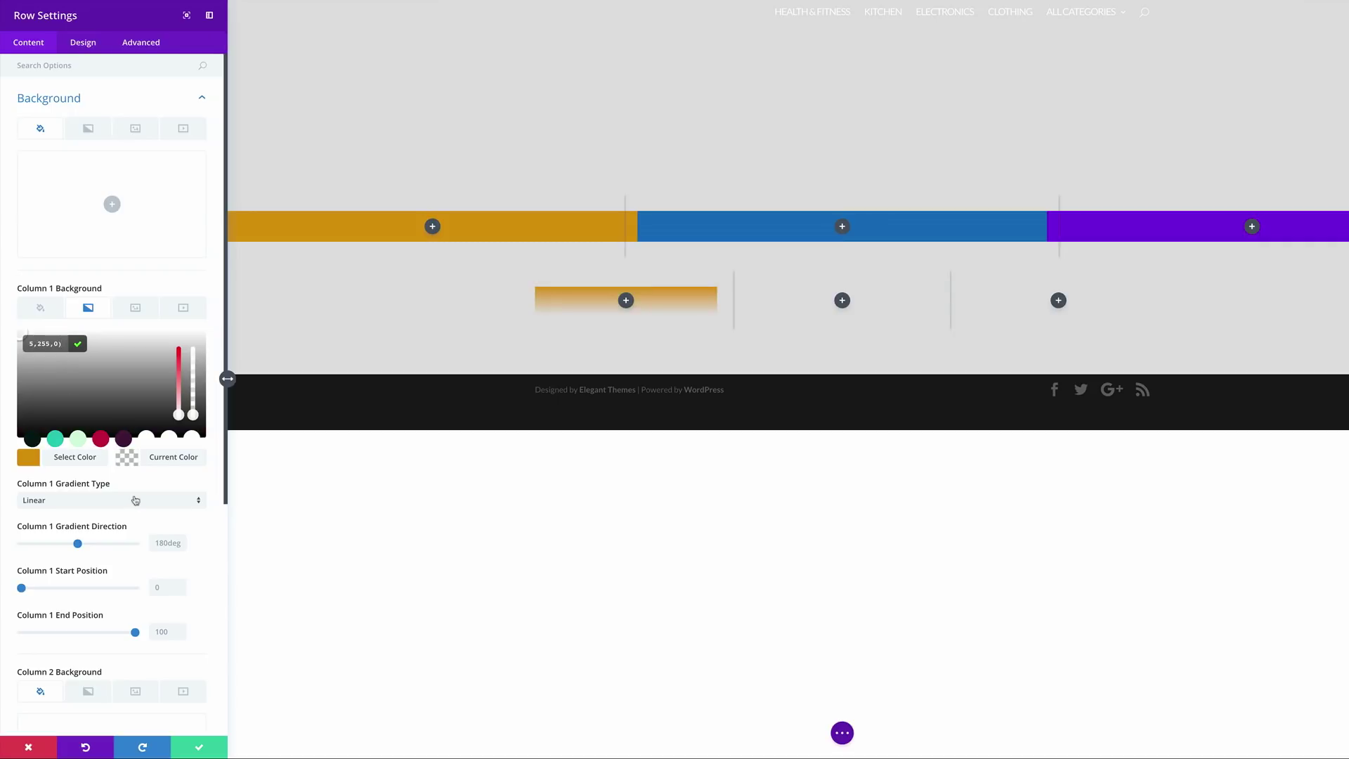
Step: Add a gradient background to column 2 and set its first color to #0c71c3
scroll(188, 566, down, 5)
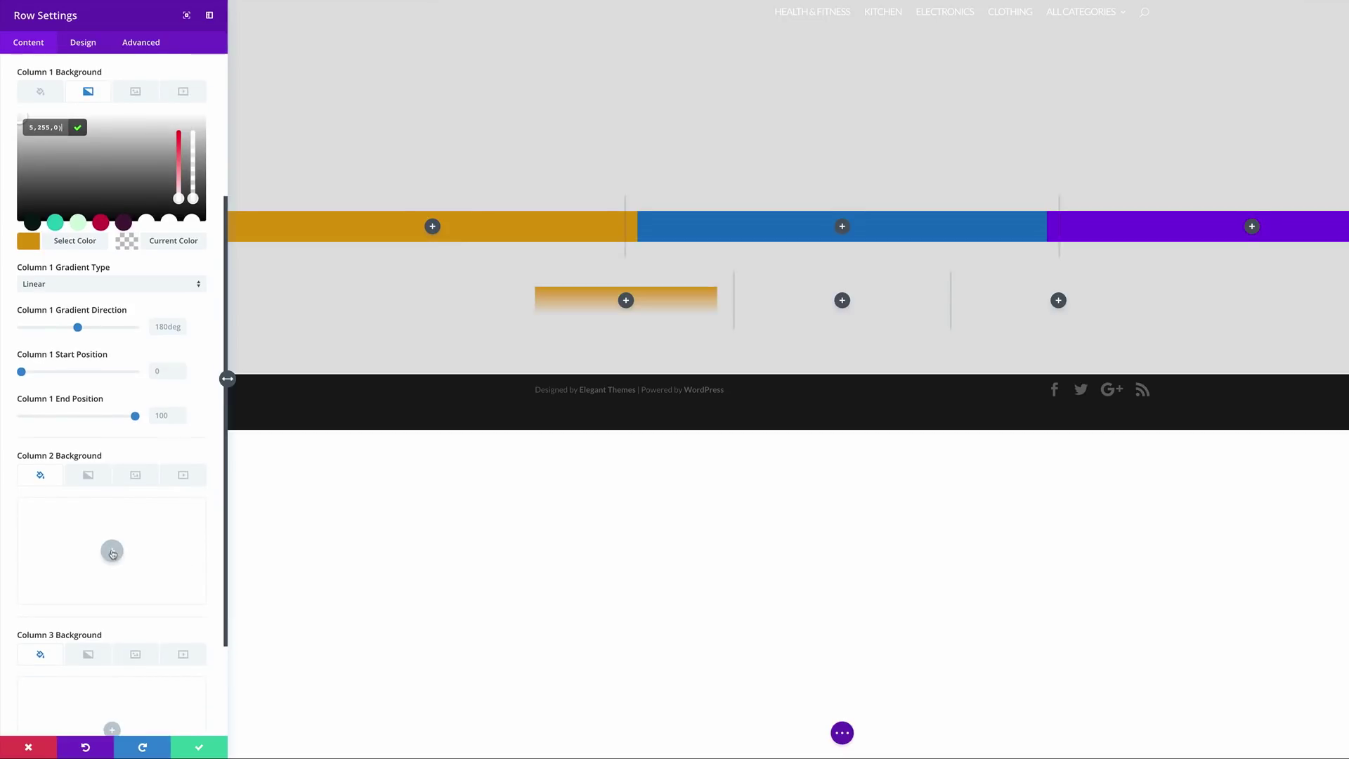
click(88, 476)
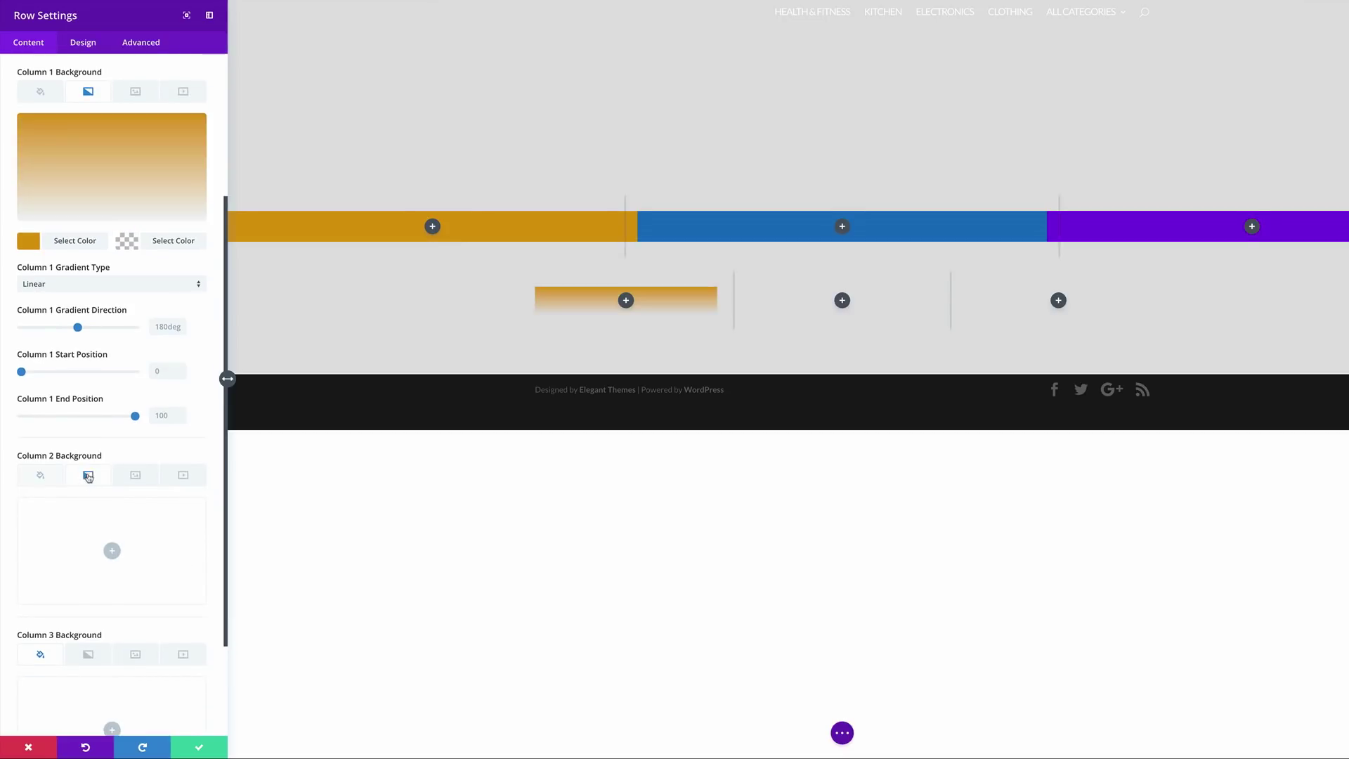
click(112, 550)
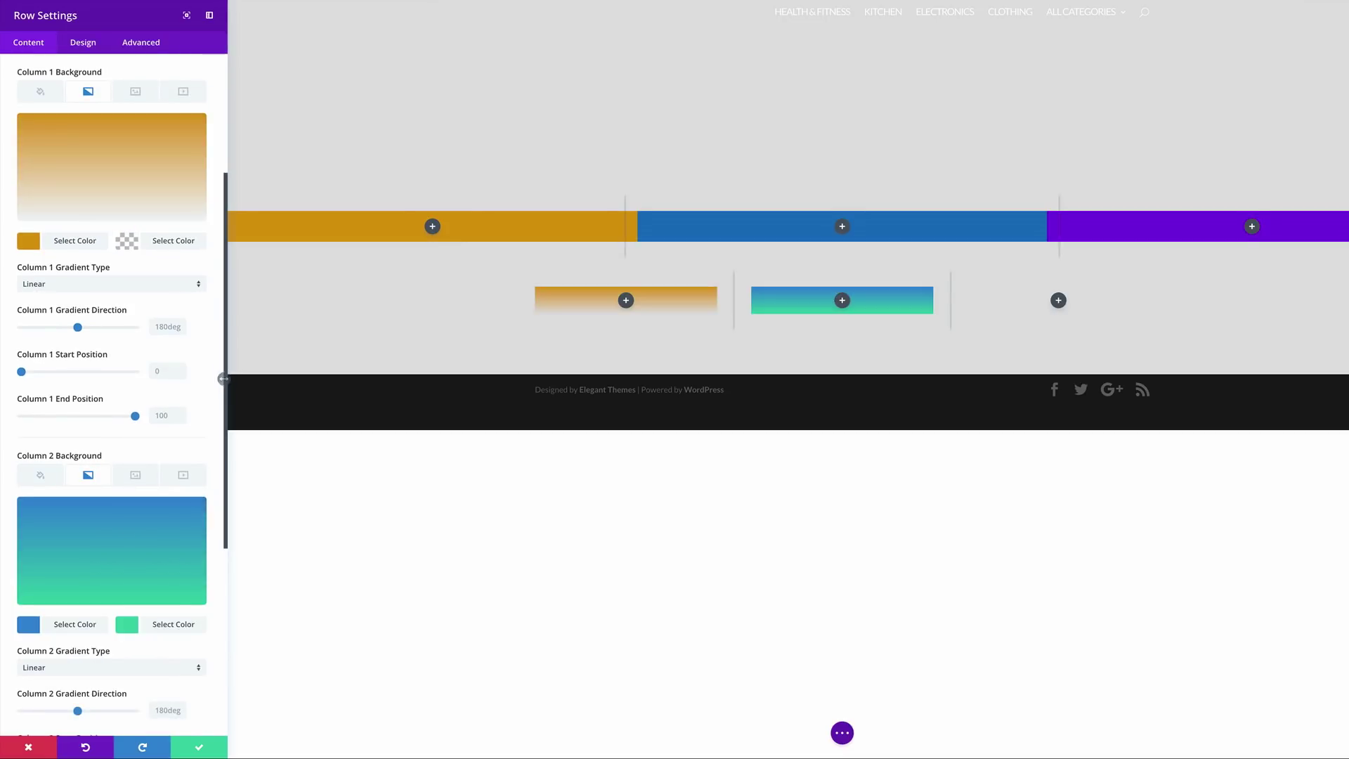
click(29, 624)
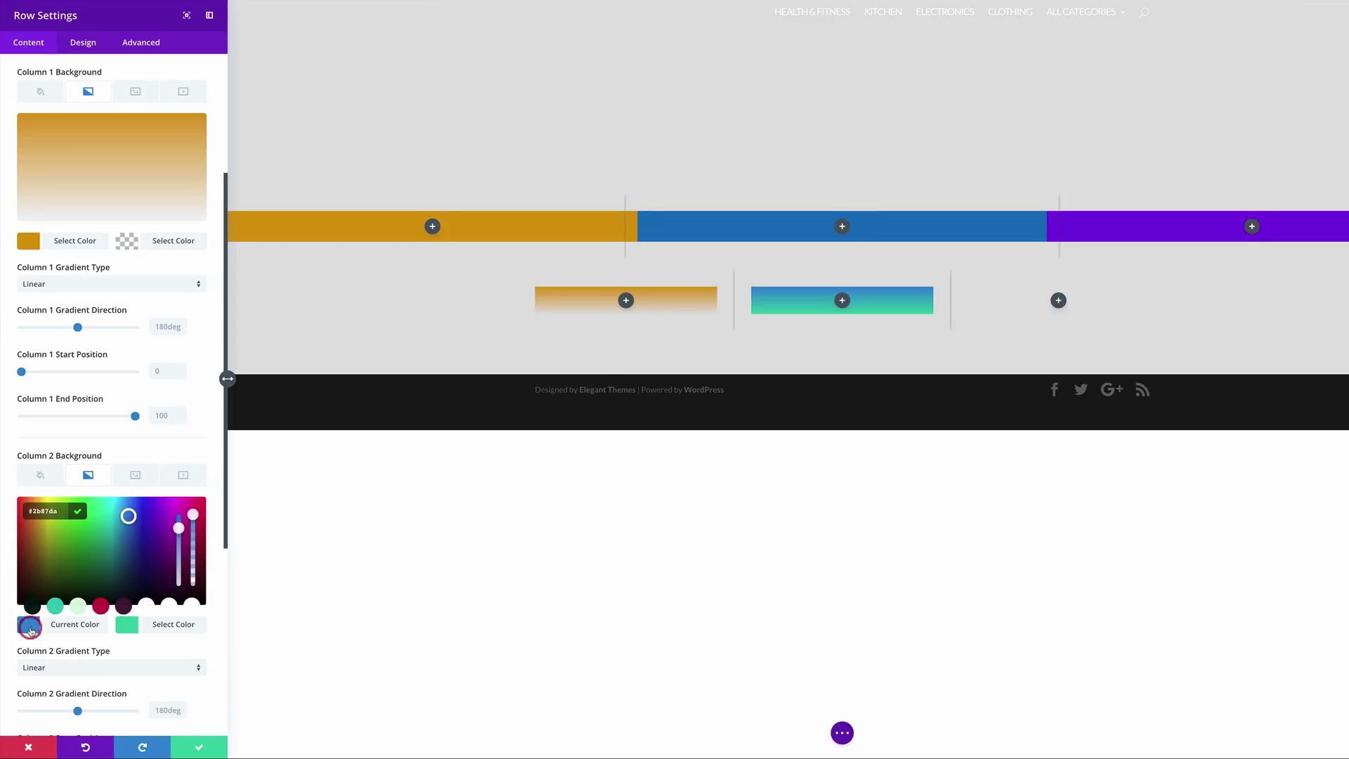
triple_click(62, 507)
text(#0c71c3)
Step: Copy the transparent color rgba(255,255,255,0) from the column 1 gradient to the second color of the column 2 gradient
click(126, 625)
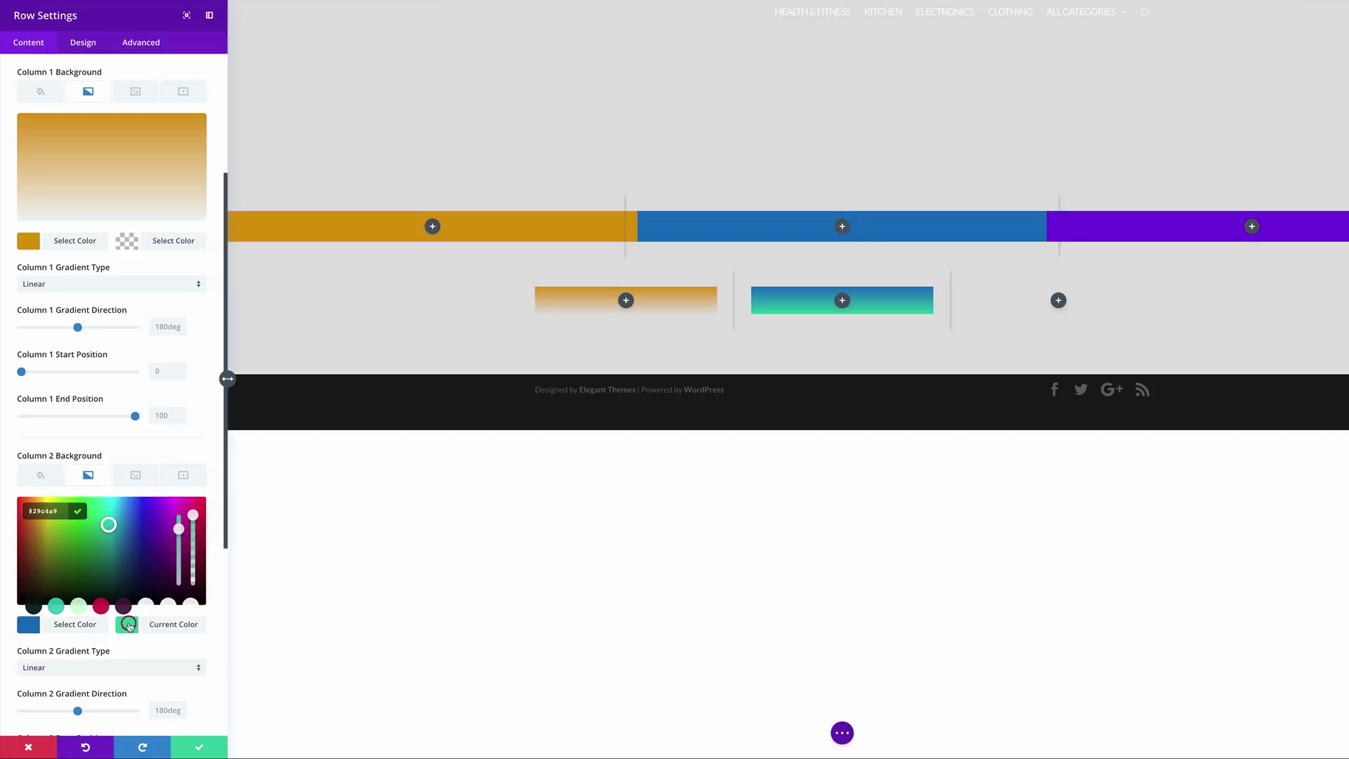
drag(193, 527, 193, 523)
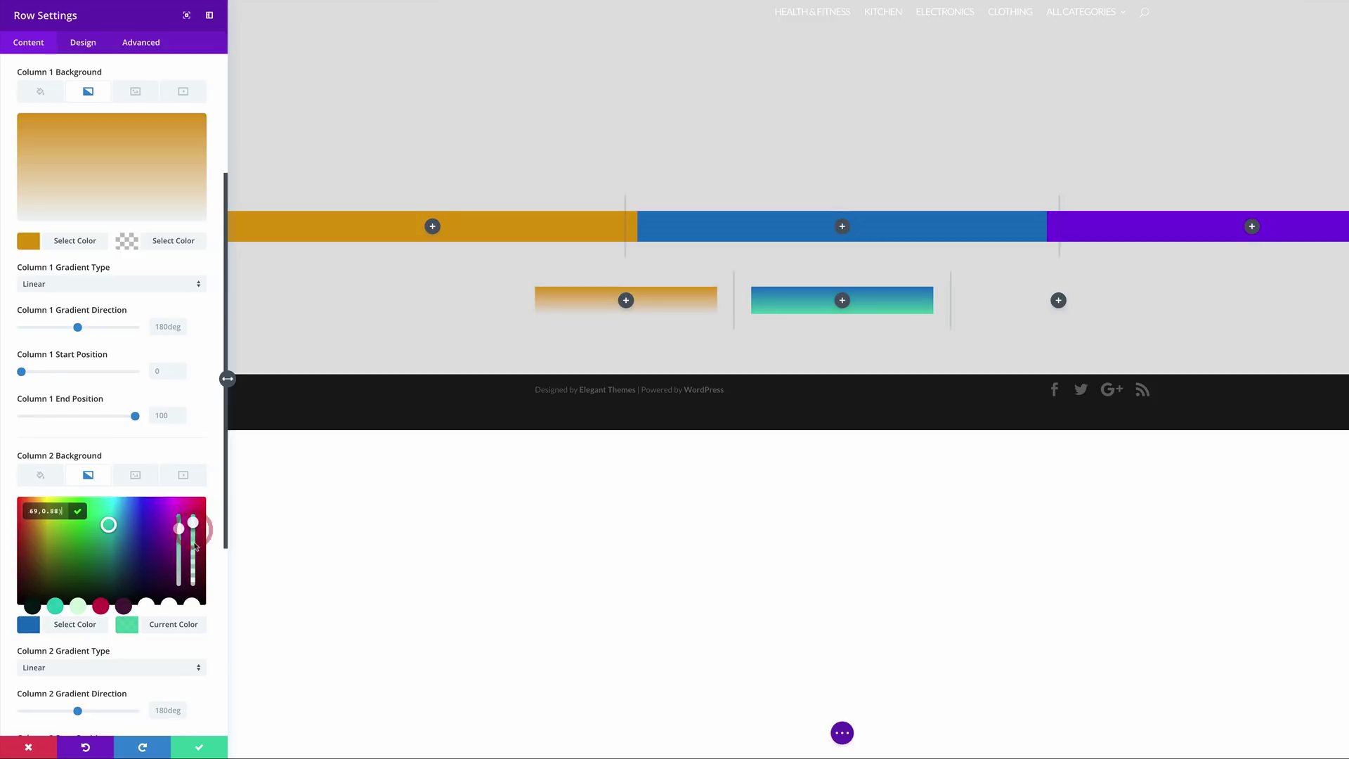
click(127, 241)
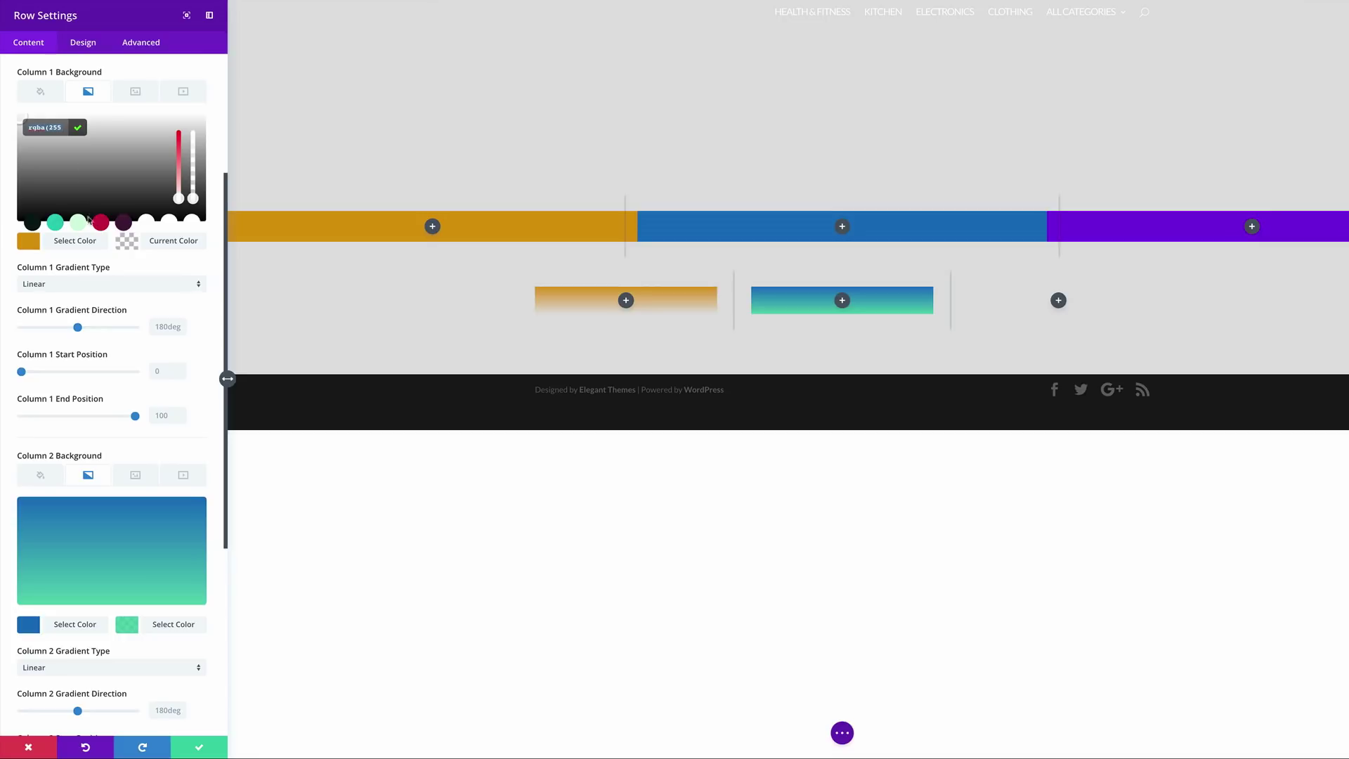
click(123, 623)
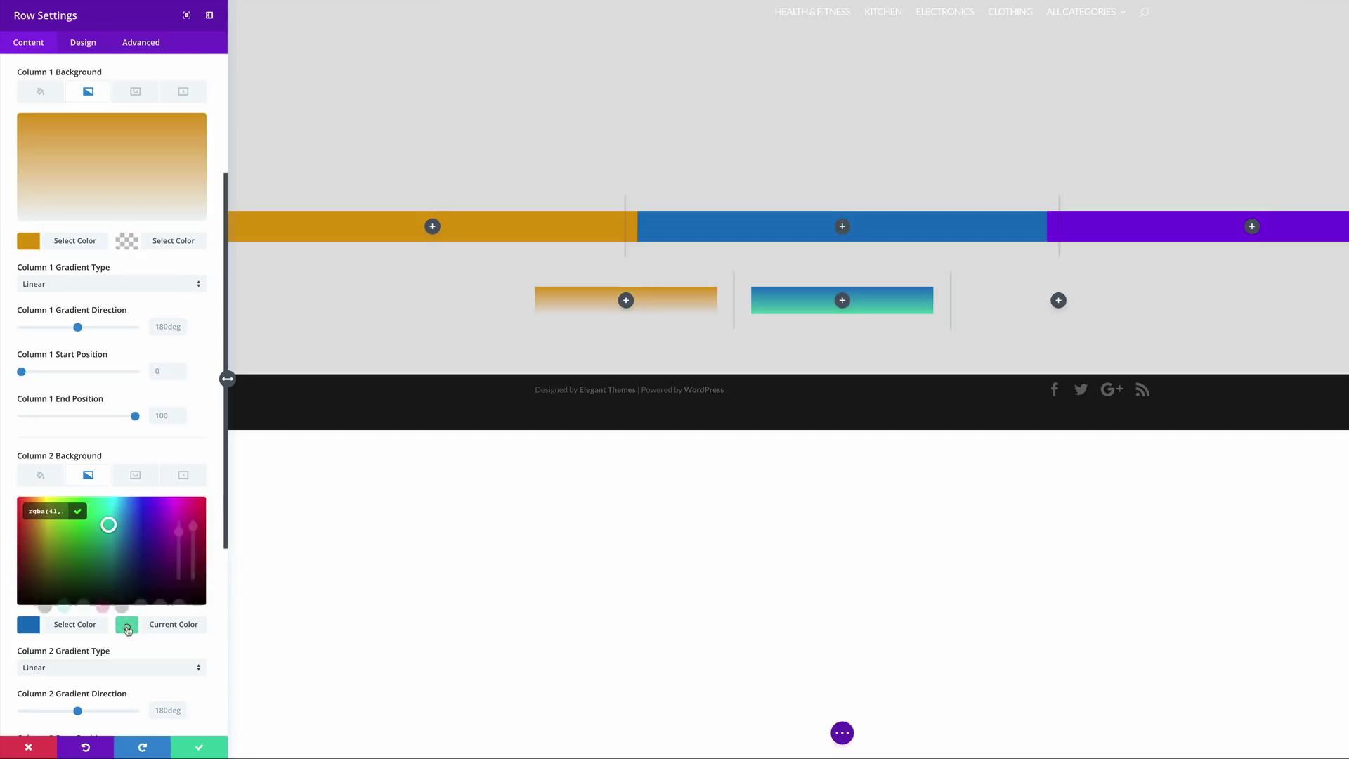
triple_click(42, 510)
text(rgba(255,255,255,0))
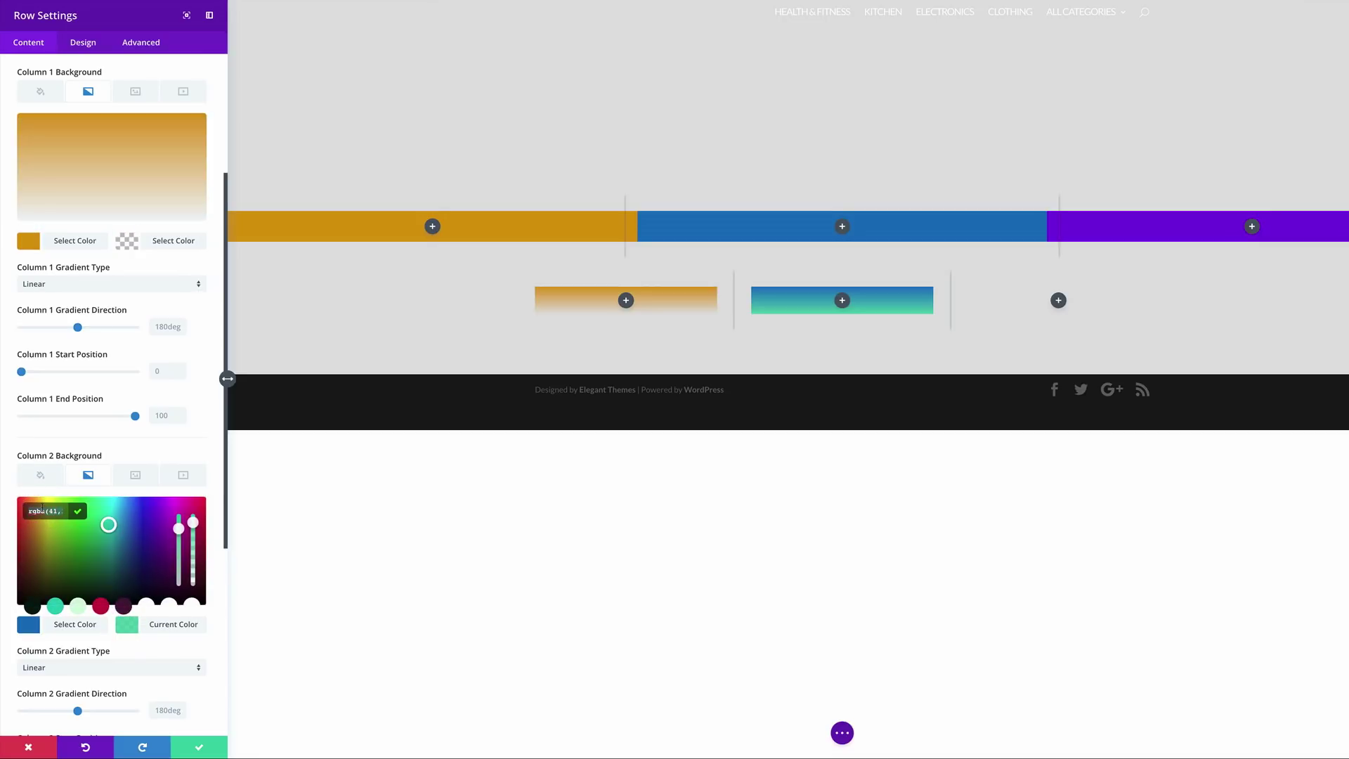
Step: Add a gradient background to column 3 and set its second color to rgba(255,255,255,0)
scroll(66, 517, down, 5)
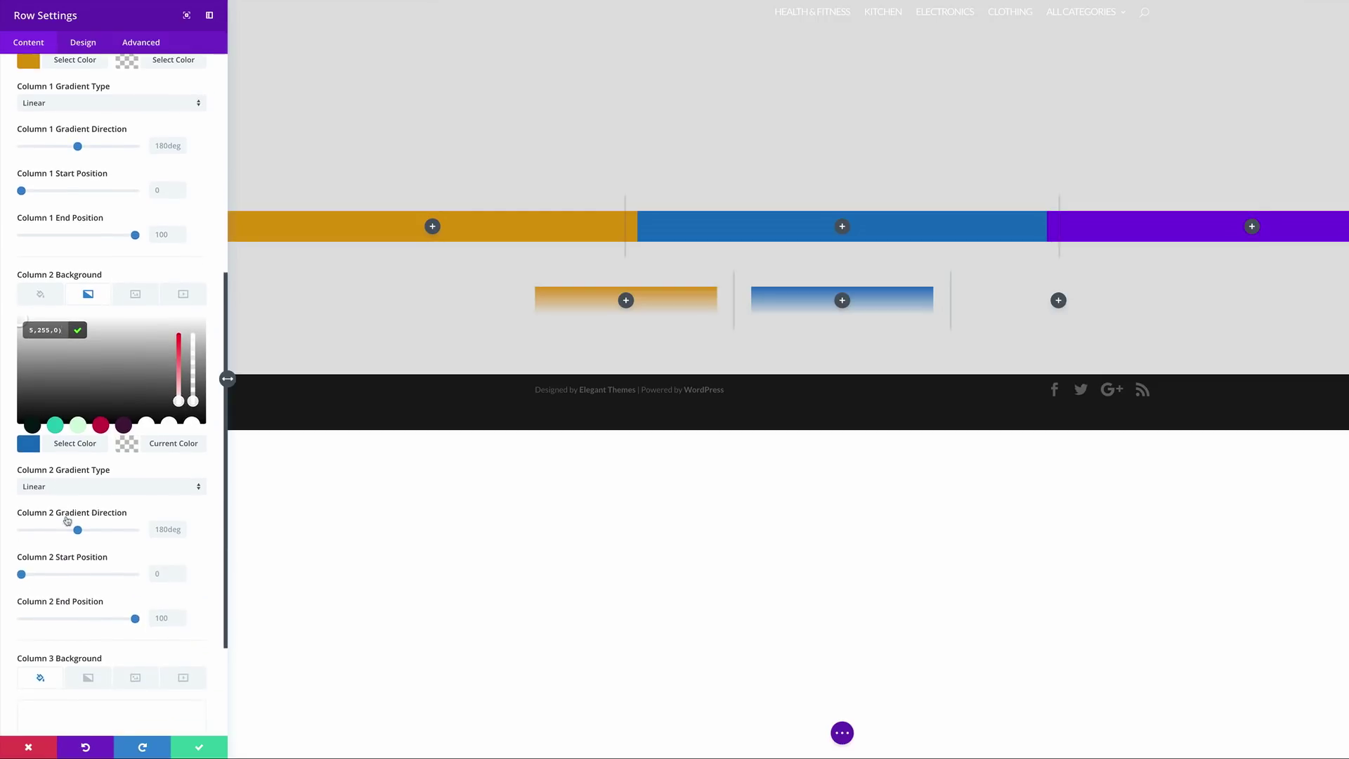
scroll(66, 520, down, 3)
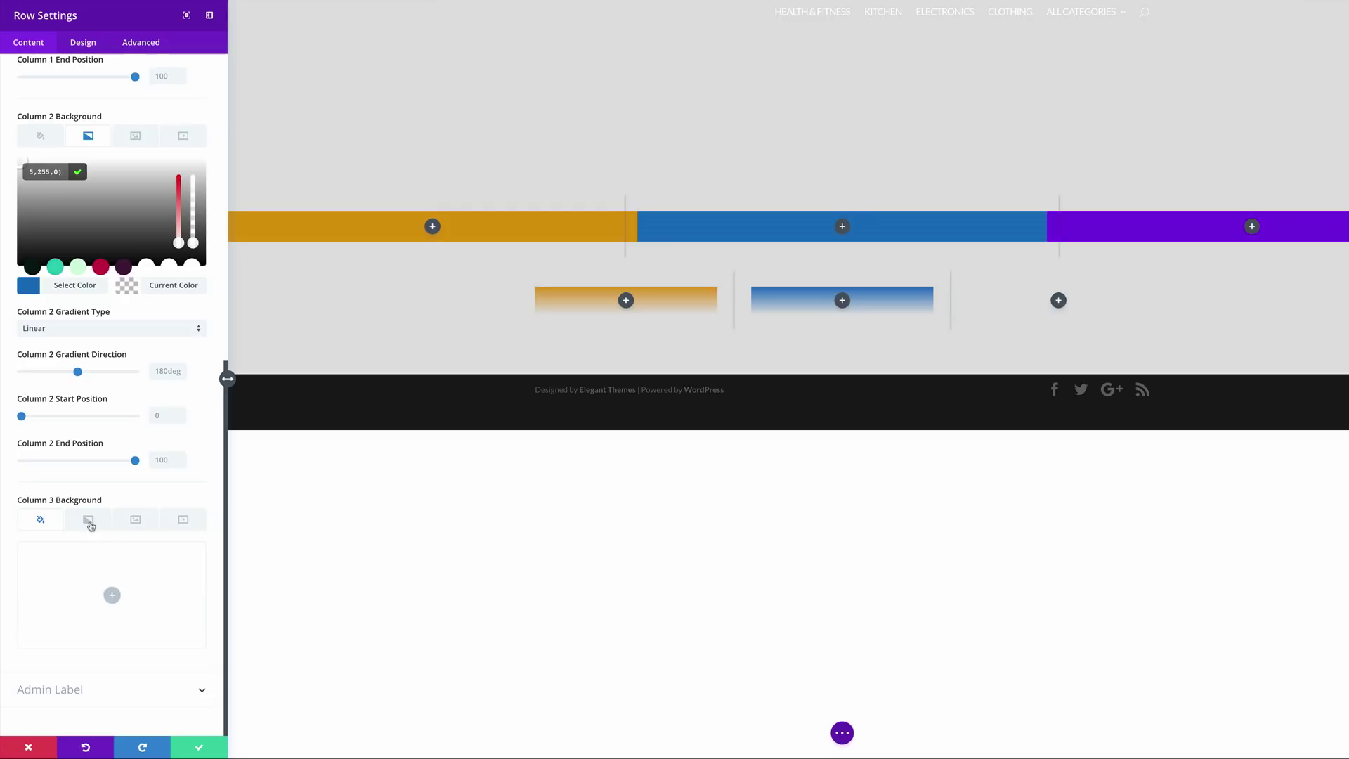
click(88, 520)
click(113, 595)
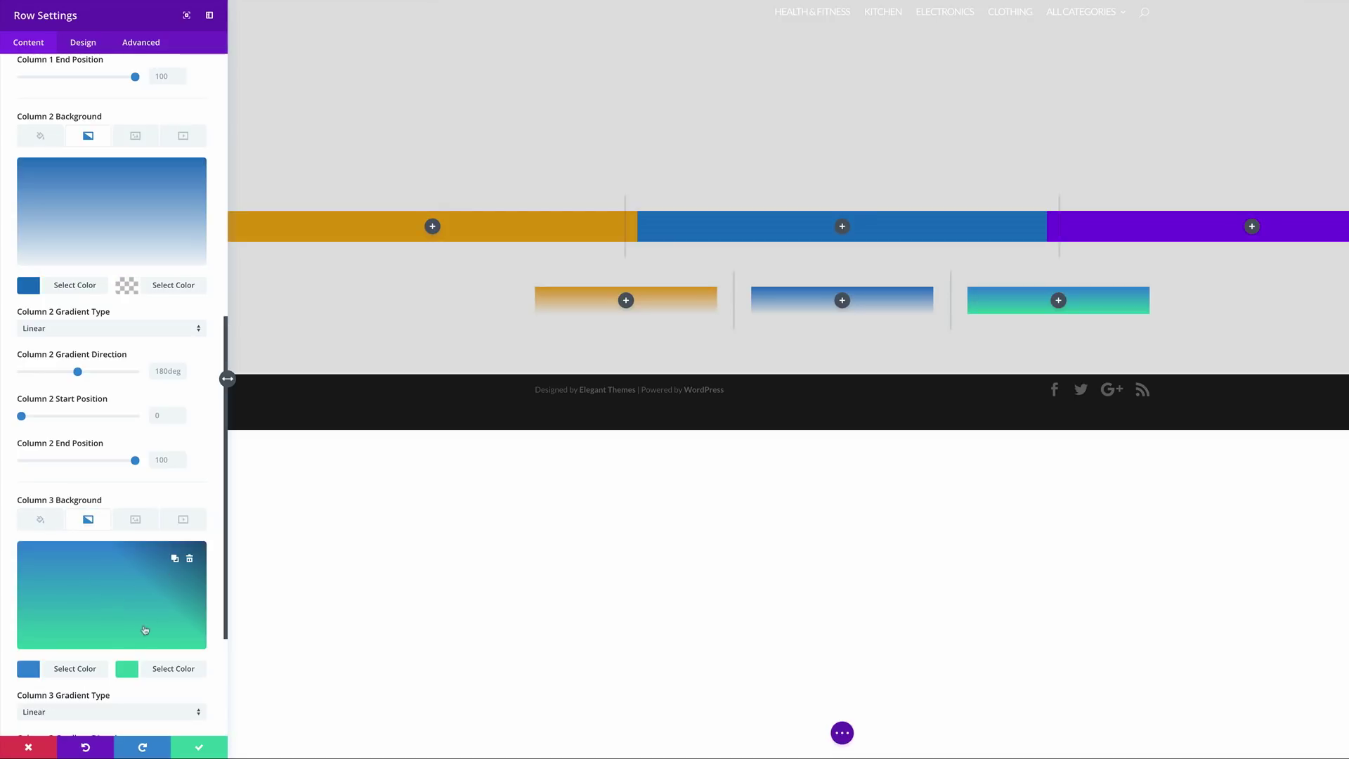
click(127, 668)
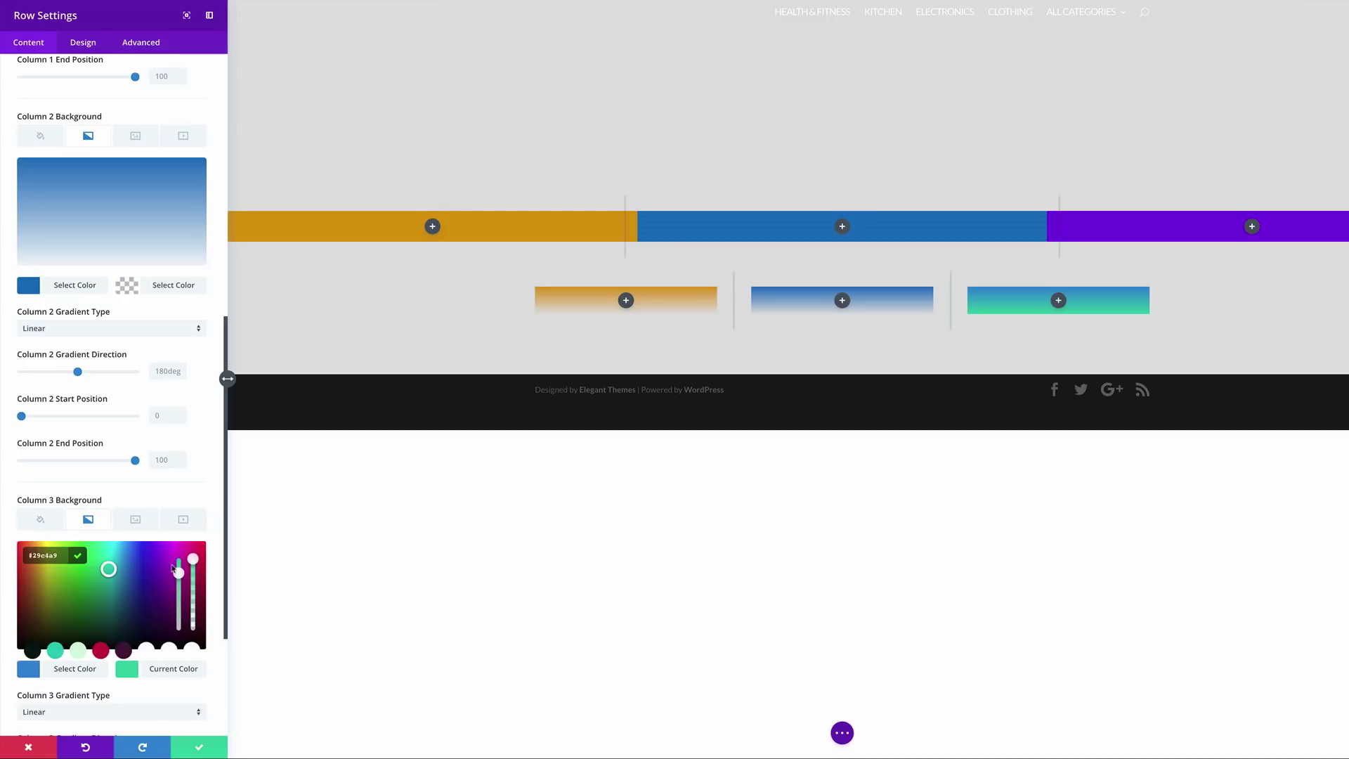
drag(193, 559, 193, 562)
click(61, 557)
text(rgba(255,255,255,0))
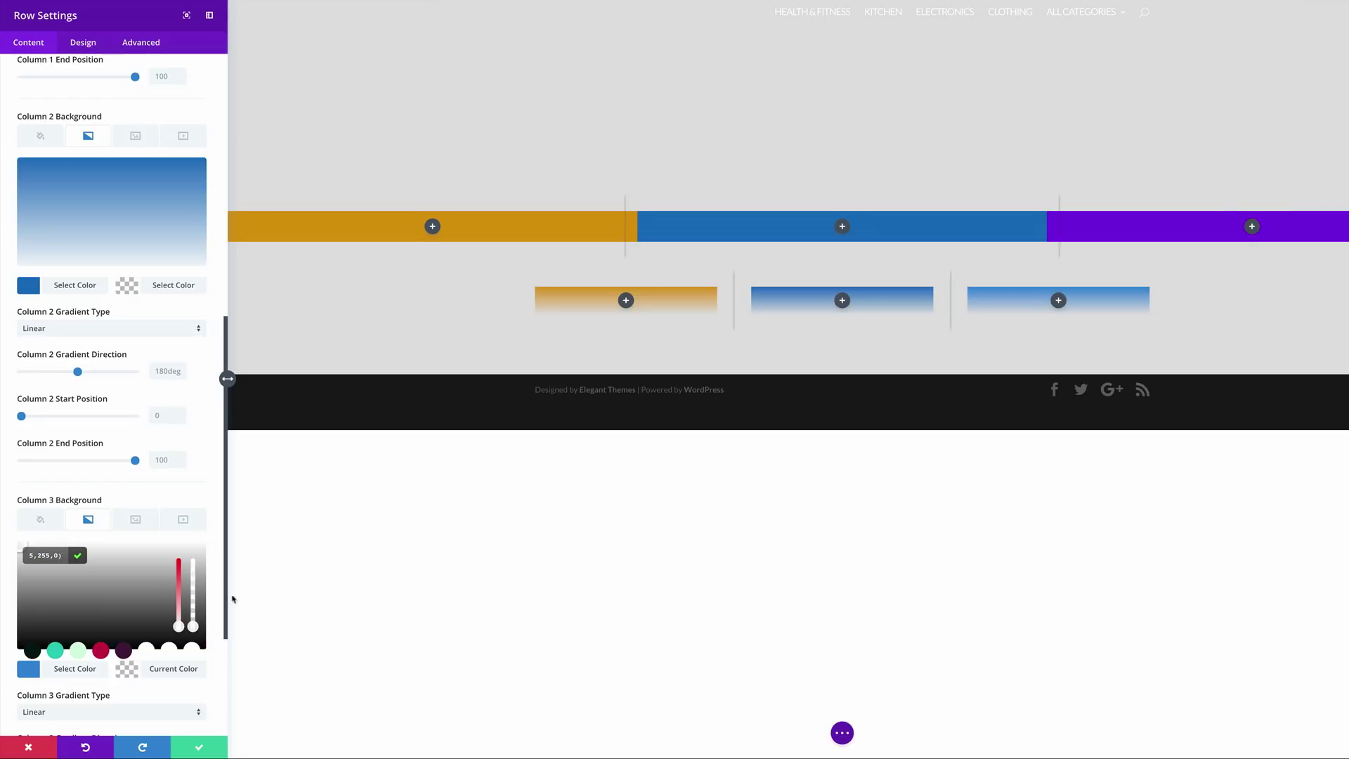
Step: Set the first color of the column 3 gradient to #8300e9
click(29, 667)
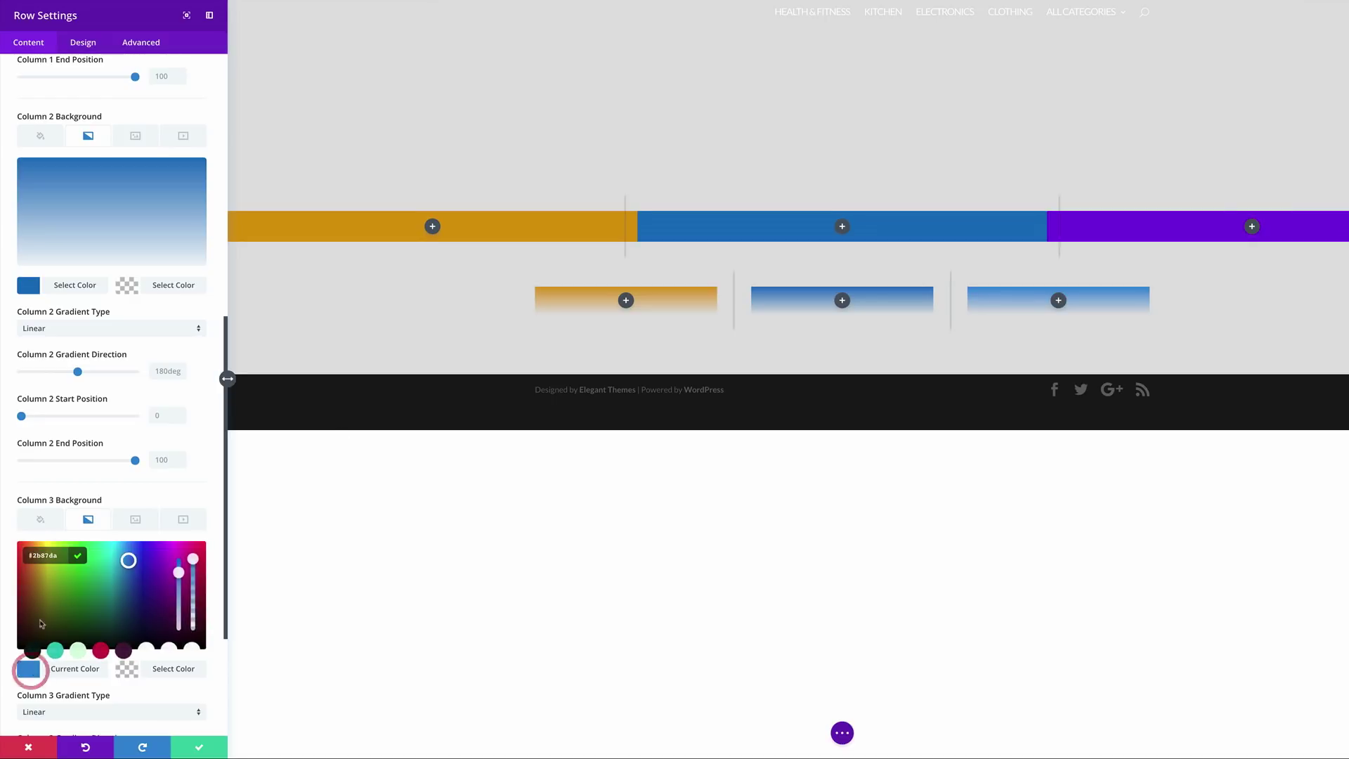
triple_click(61, 555)
text(8300e9)
Step: Set the column 3 gradient's start position to 73% and its end position to 92%
scroll(201, 560, down, 3)
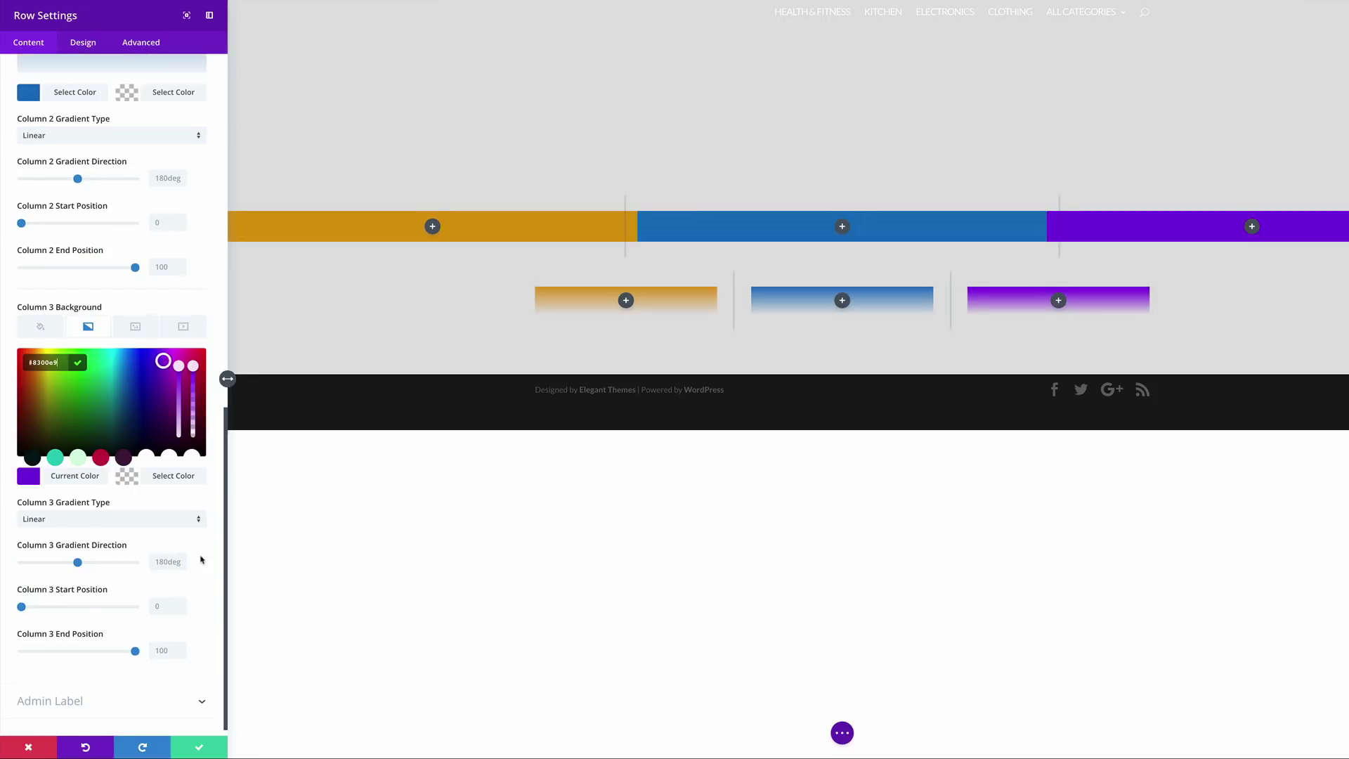
click(169, 604)
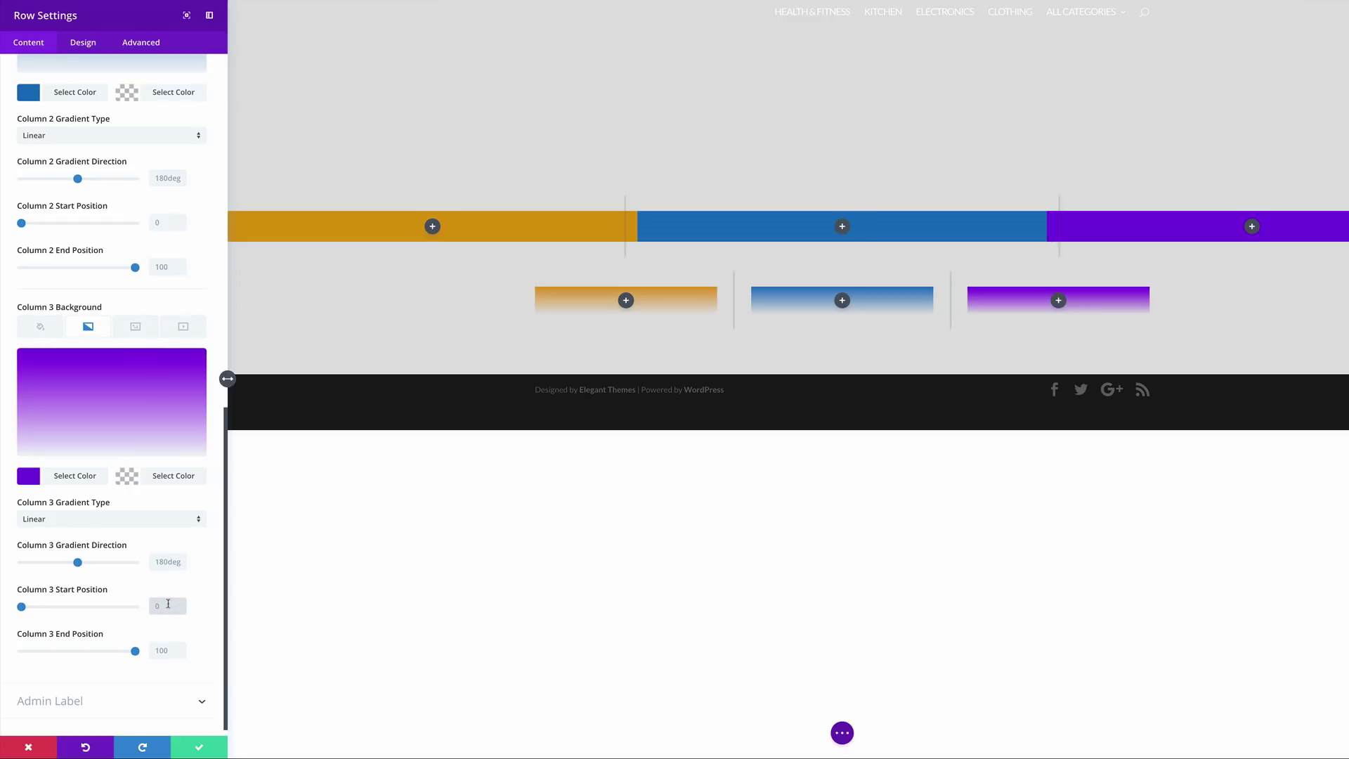
text(73)
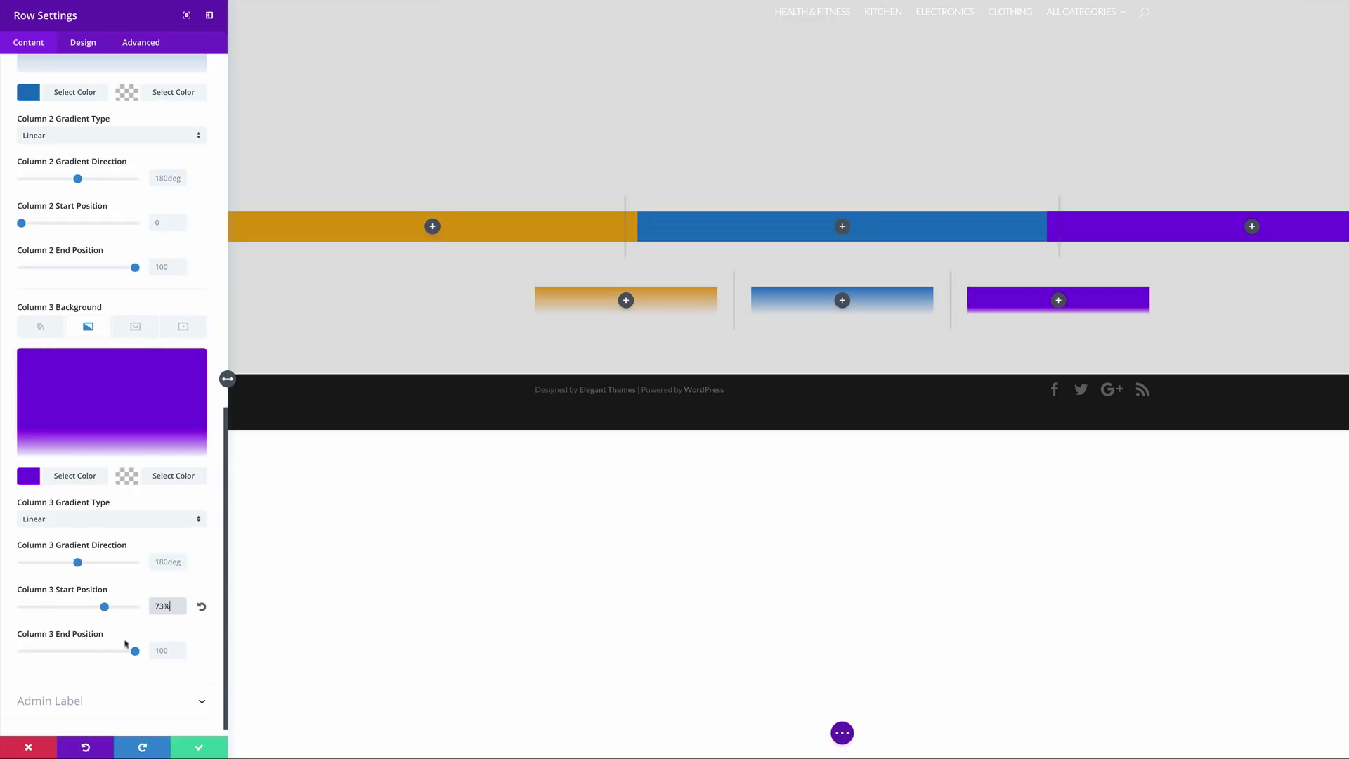
click(170, 650)
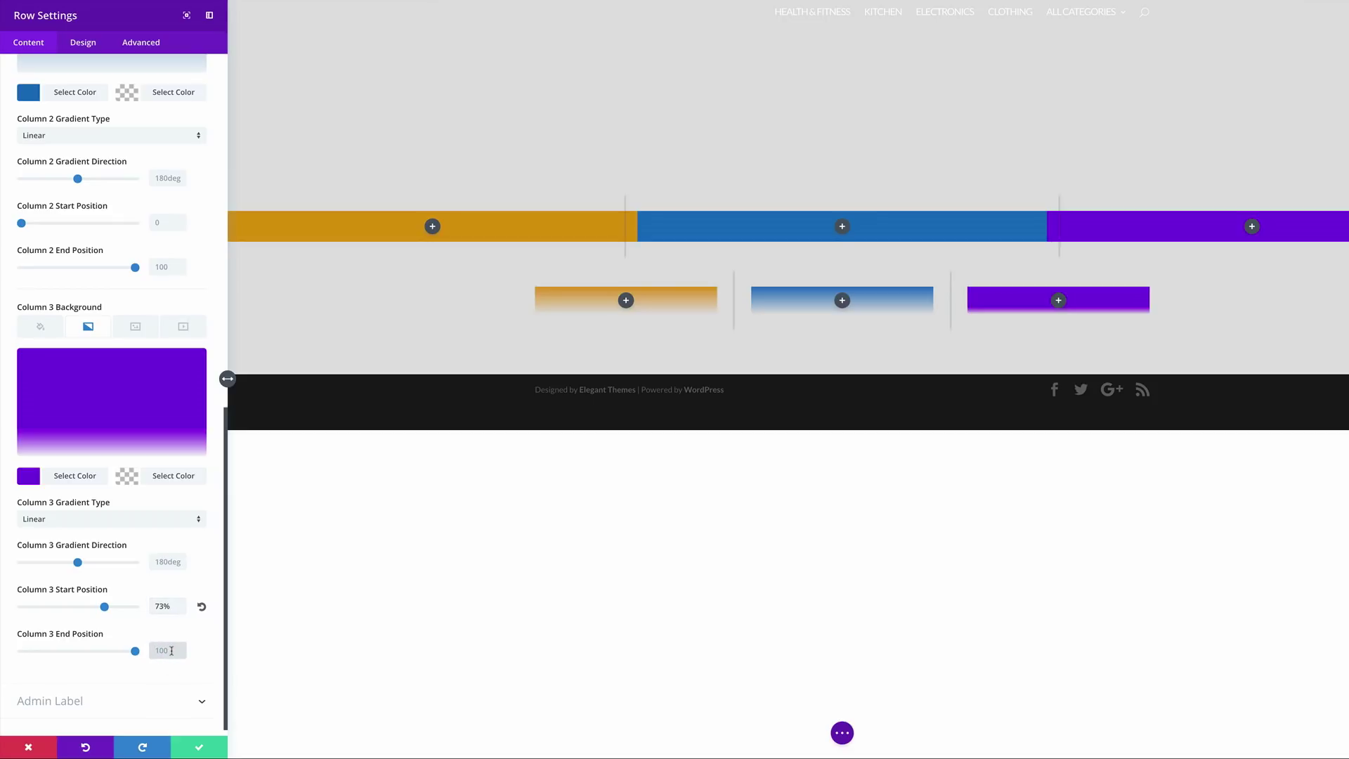
text(92)
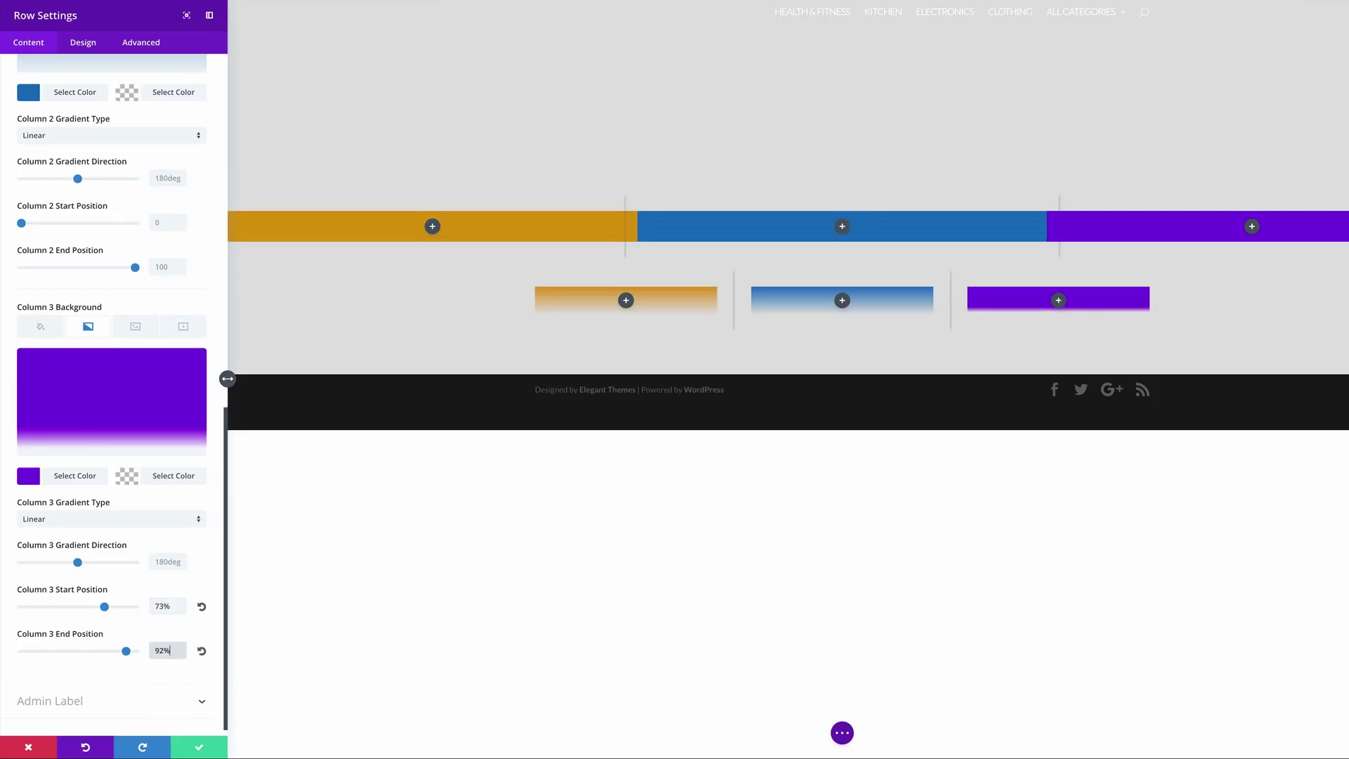
click(160, 675)
Step: Copy the 73% start position from column 3 to the column 2 gradient and set the column 2 end position to 92%
double_click(178, 609)
key(ctrl+c)
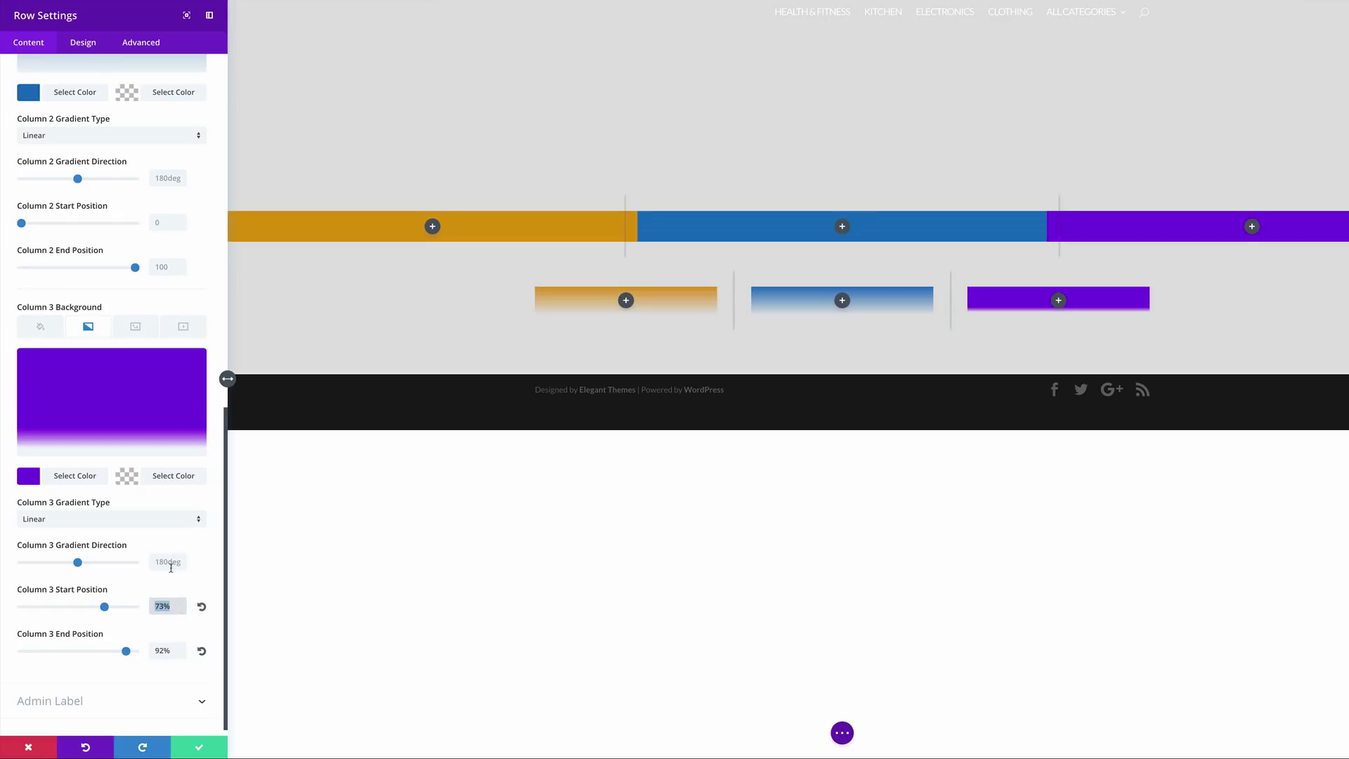
click(169, 225)
key(ctrl+v)
click(168, 267)
text(92)
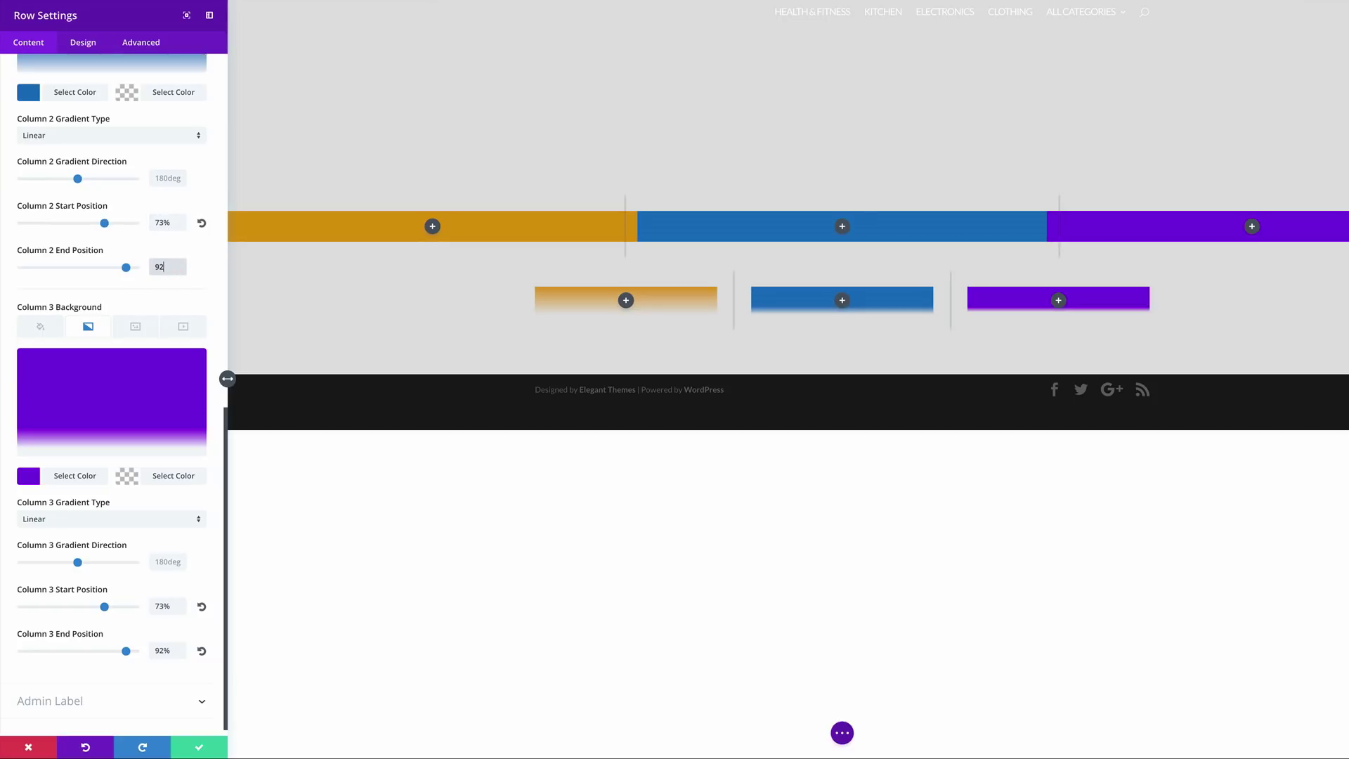
text(%)
Step: Set the column 1 gradient's start position to 73% and its end position to 92%
scroll(181, 274, up, 3)
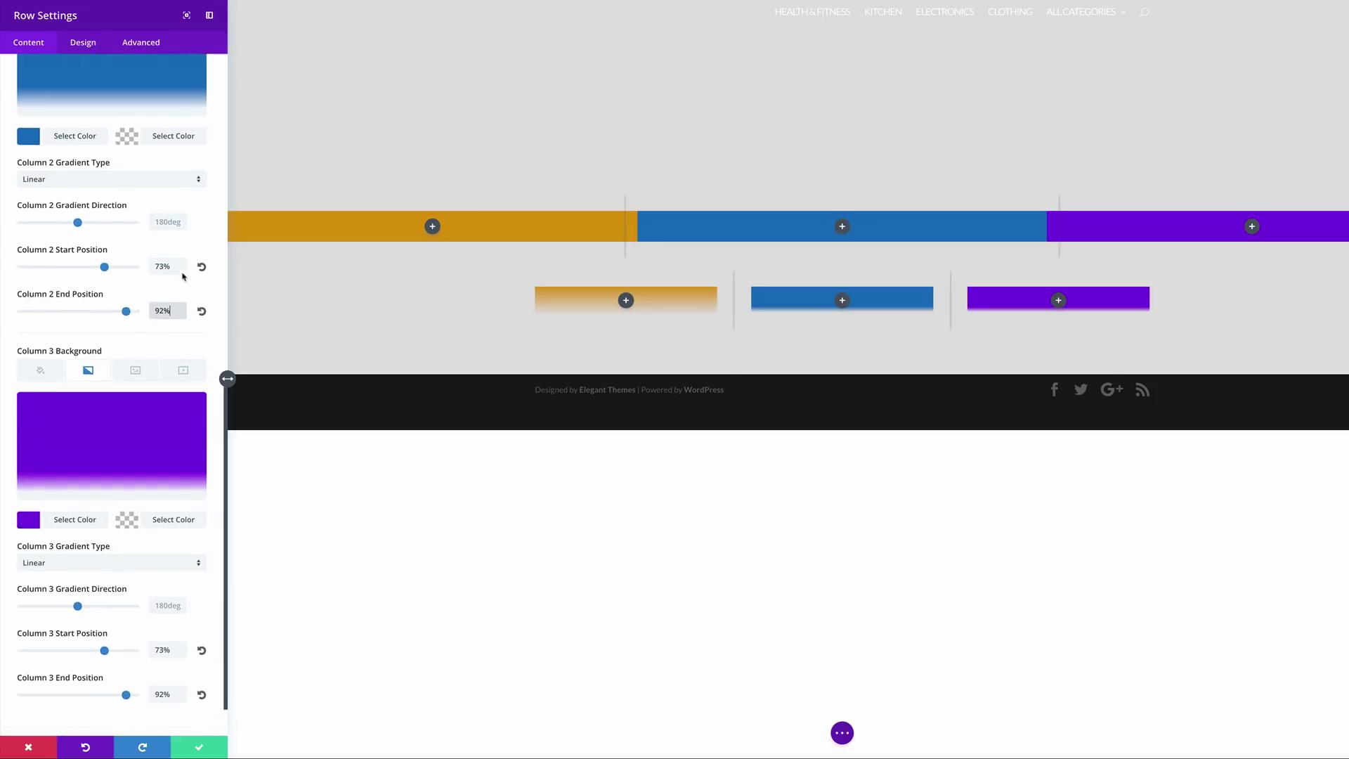
scroll(183, 277, up, 3)
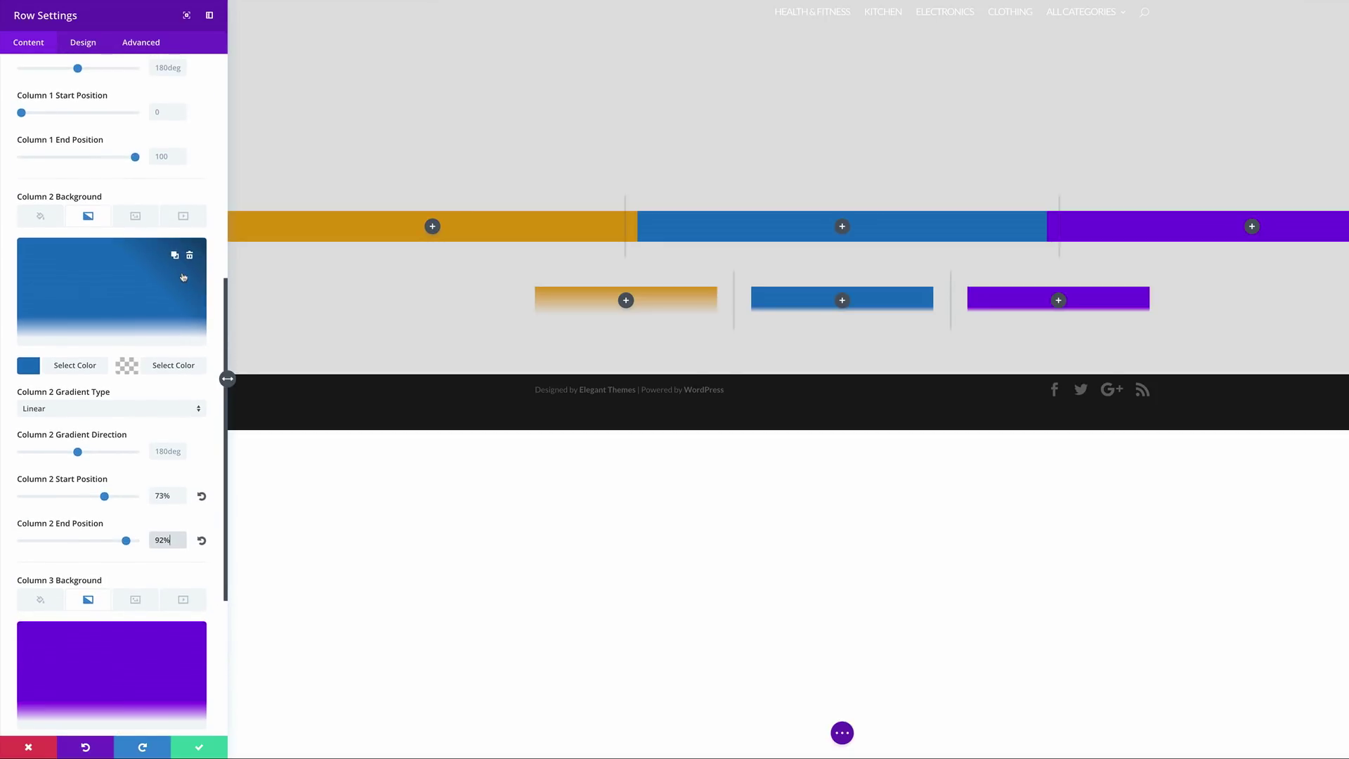
scroll(183, 278, up, 3)
click(166, 242)
text(73%)
click(169, 284)
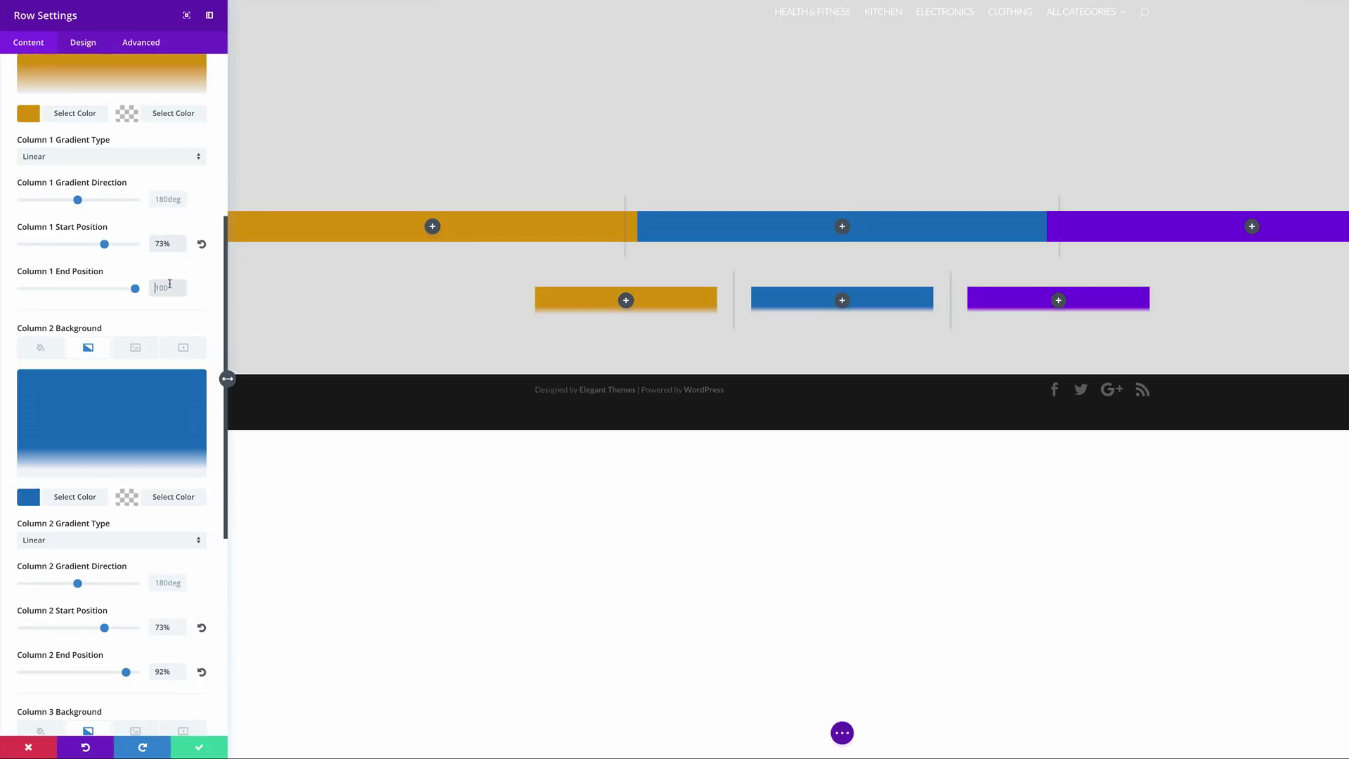
text(92%)
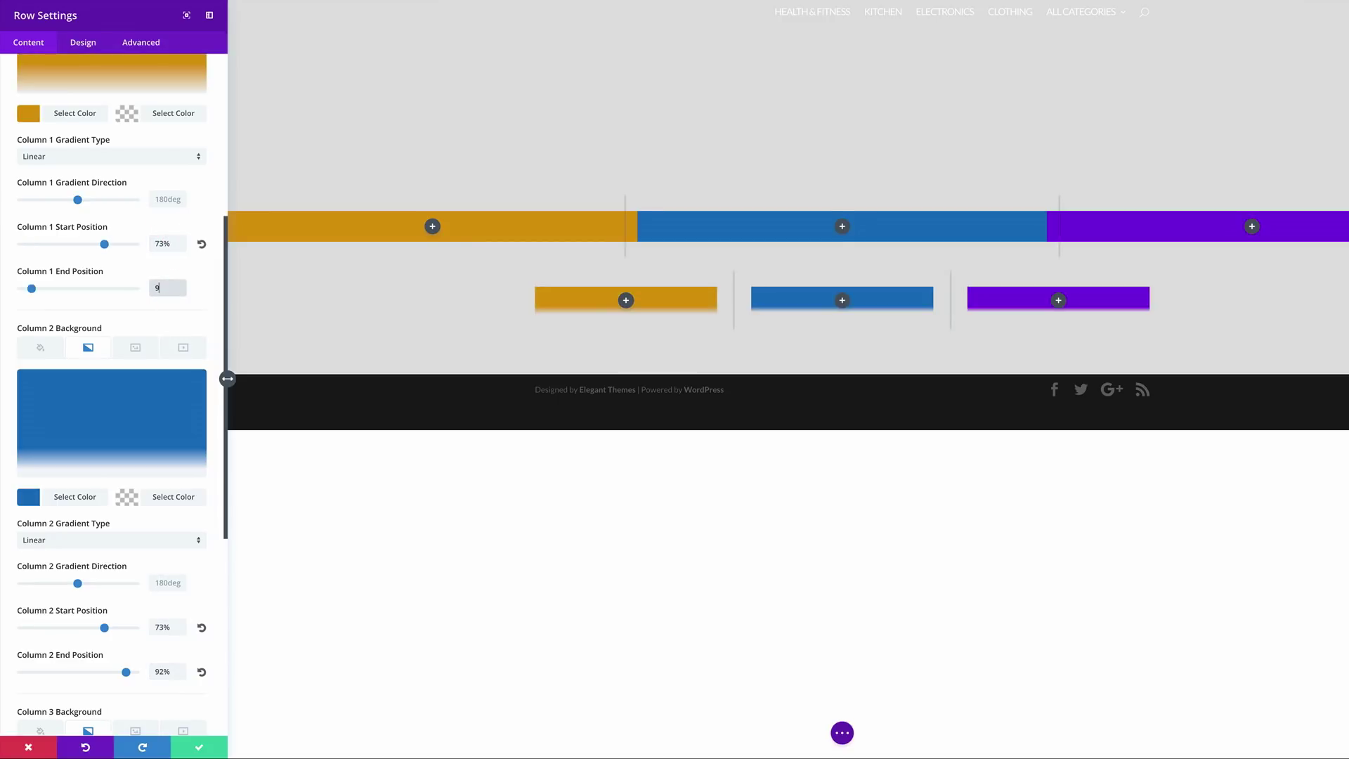
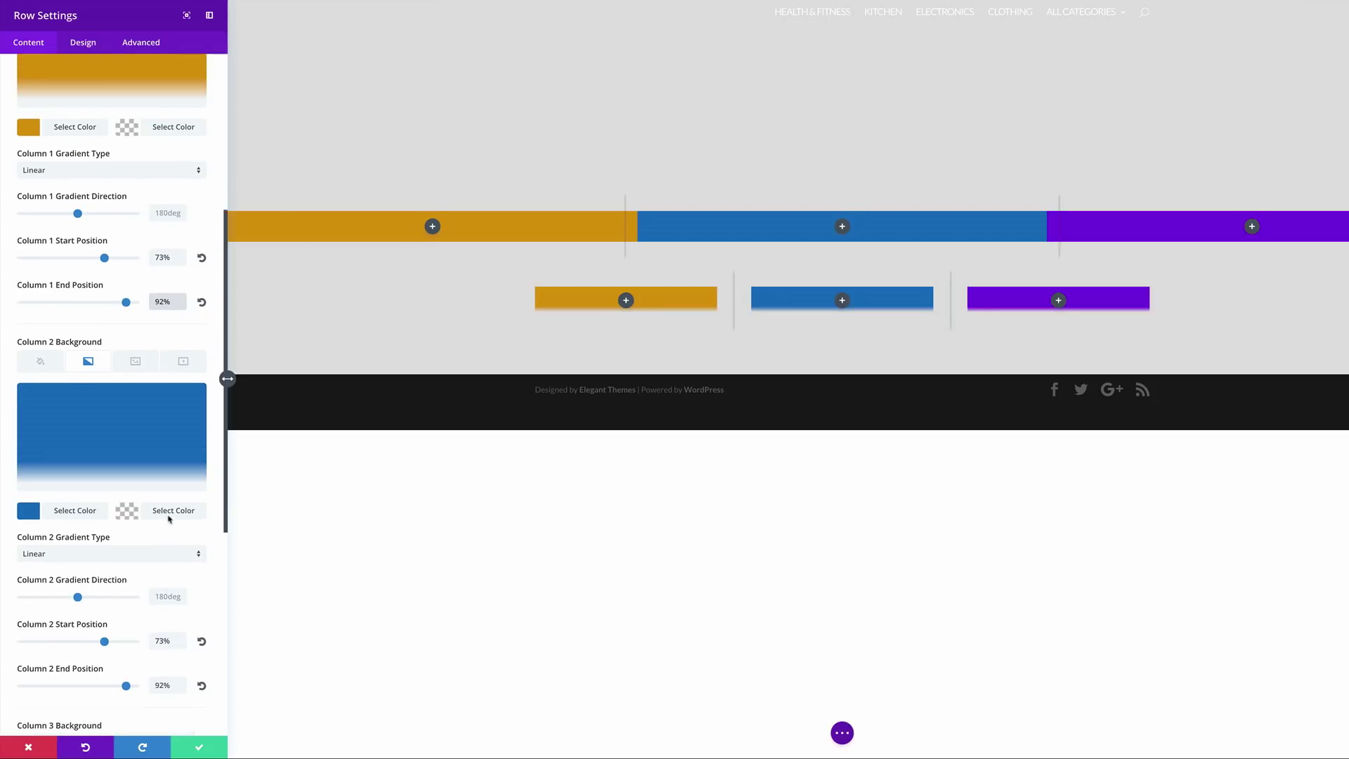
Step: Make the second row fullwidth in its sizing settings
click(86, 45)
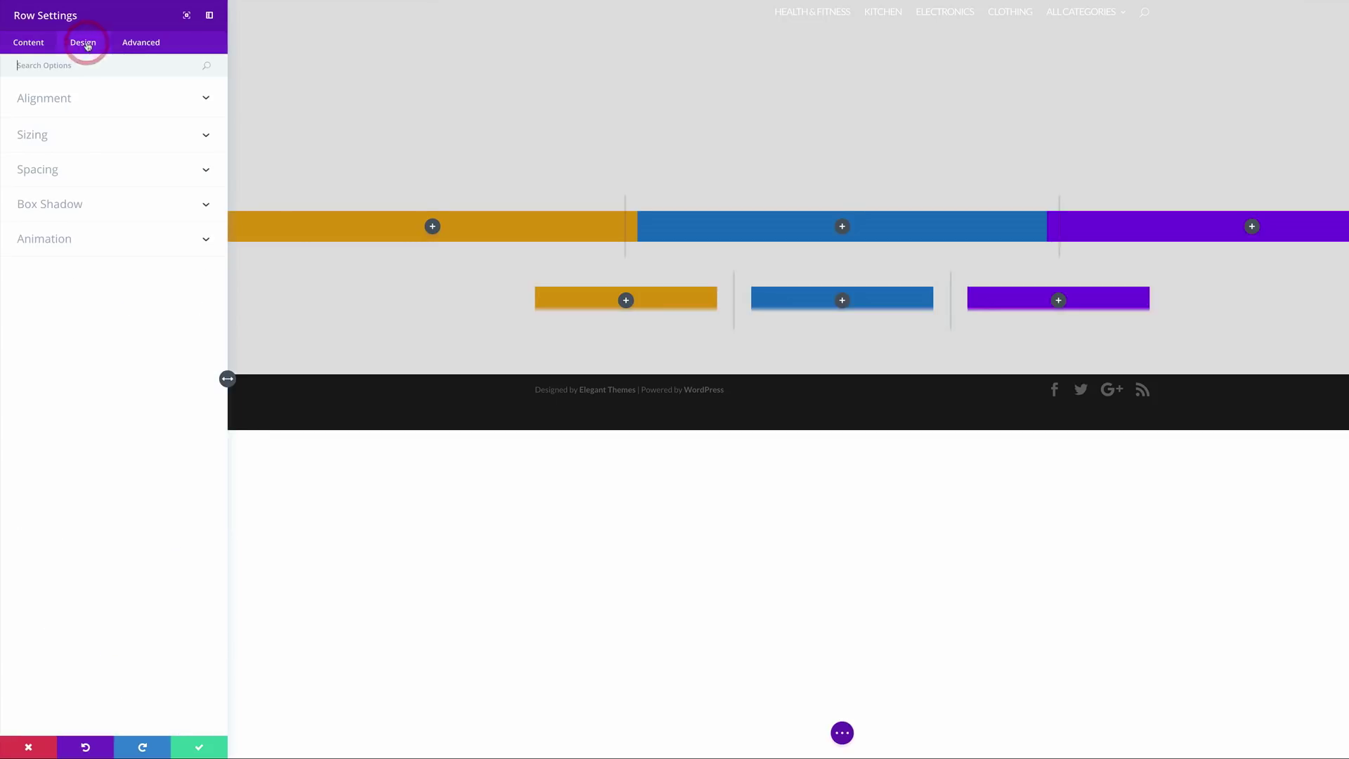
click(42, 138)
click(48, 181)
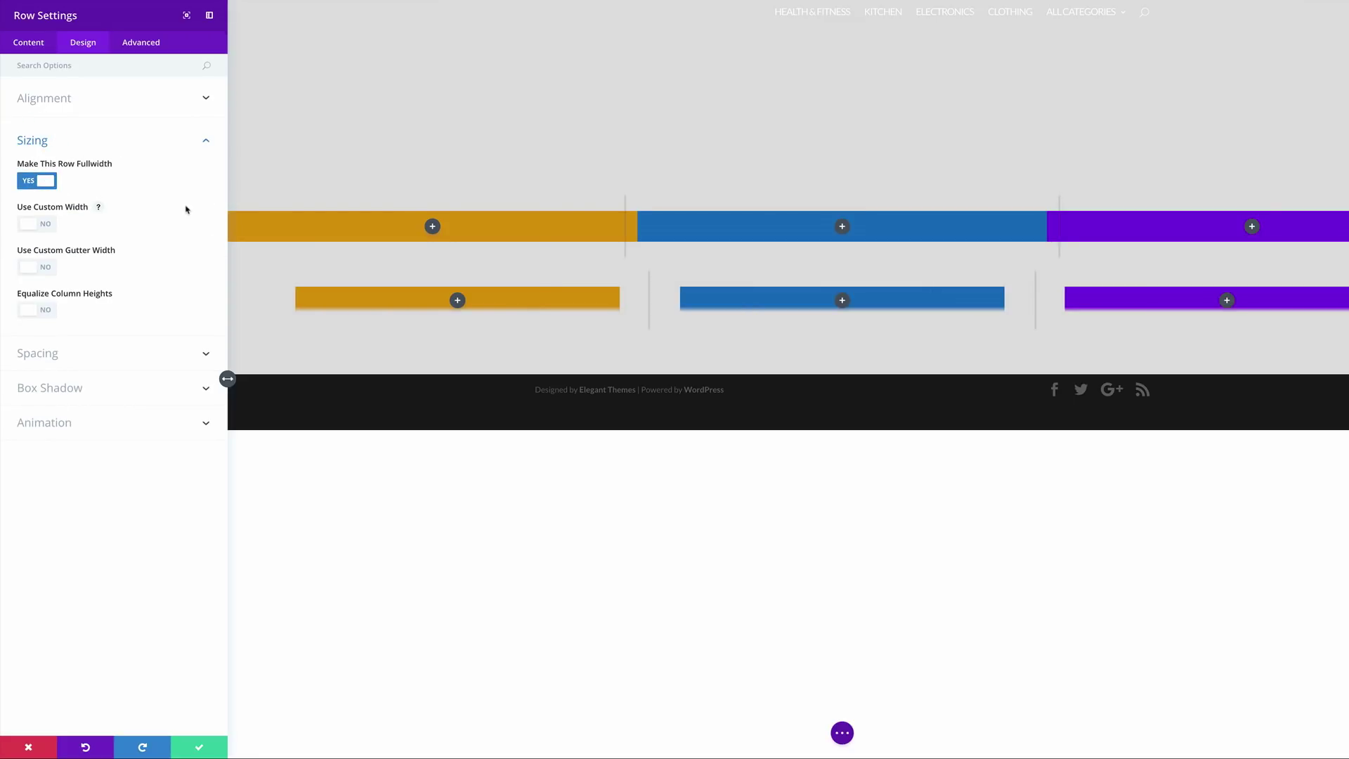
Step: Set the row's custom padding to 0px top, 60px right, 100px bottom and 60px left
click(51, 354)
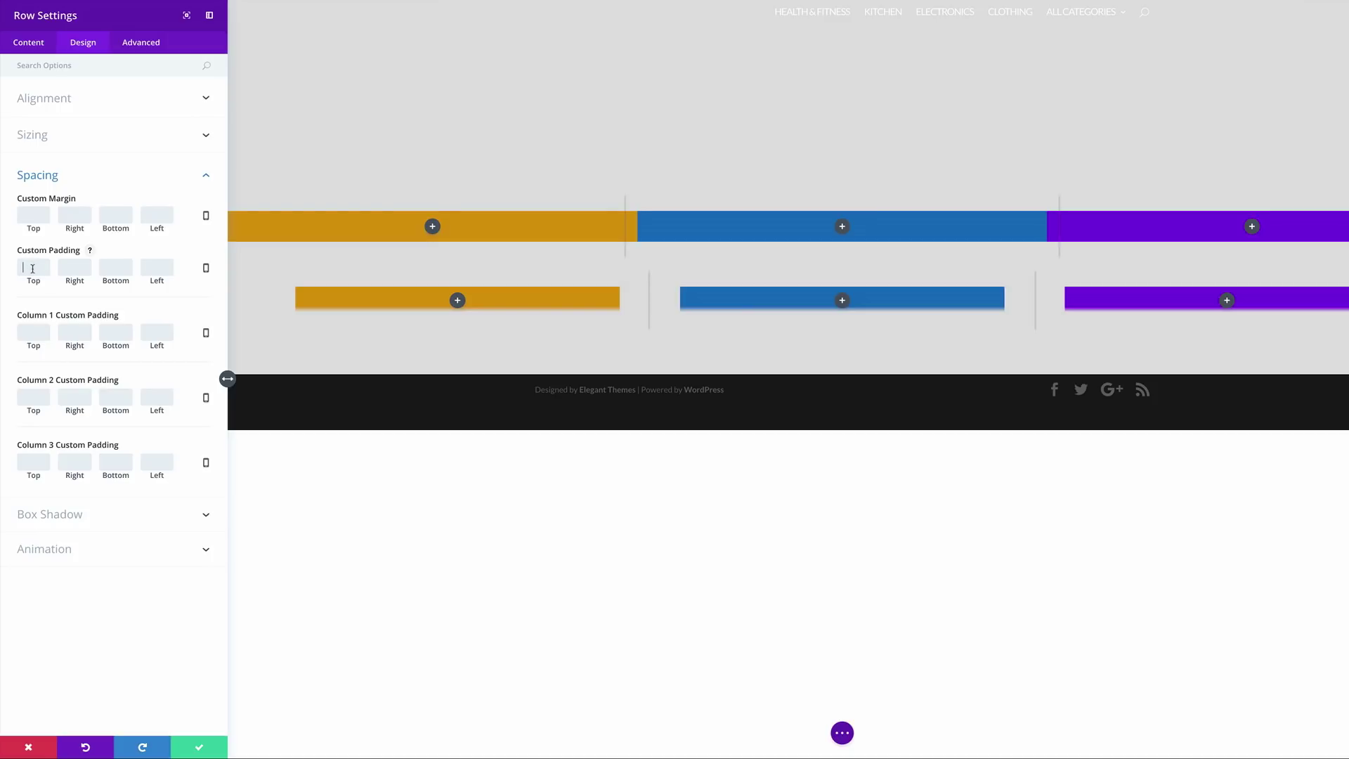
text(0)
click(72, 267)
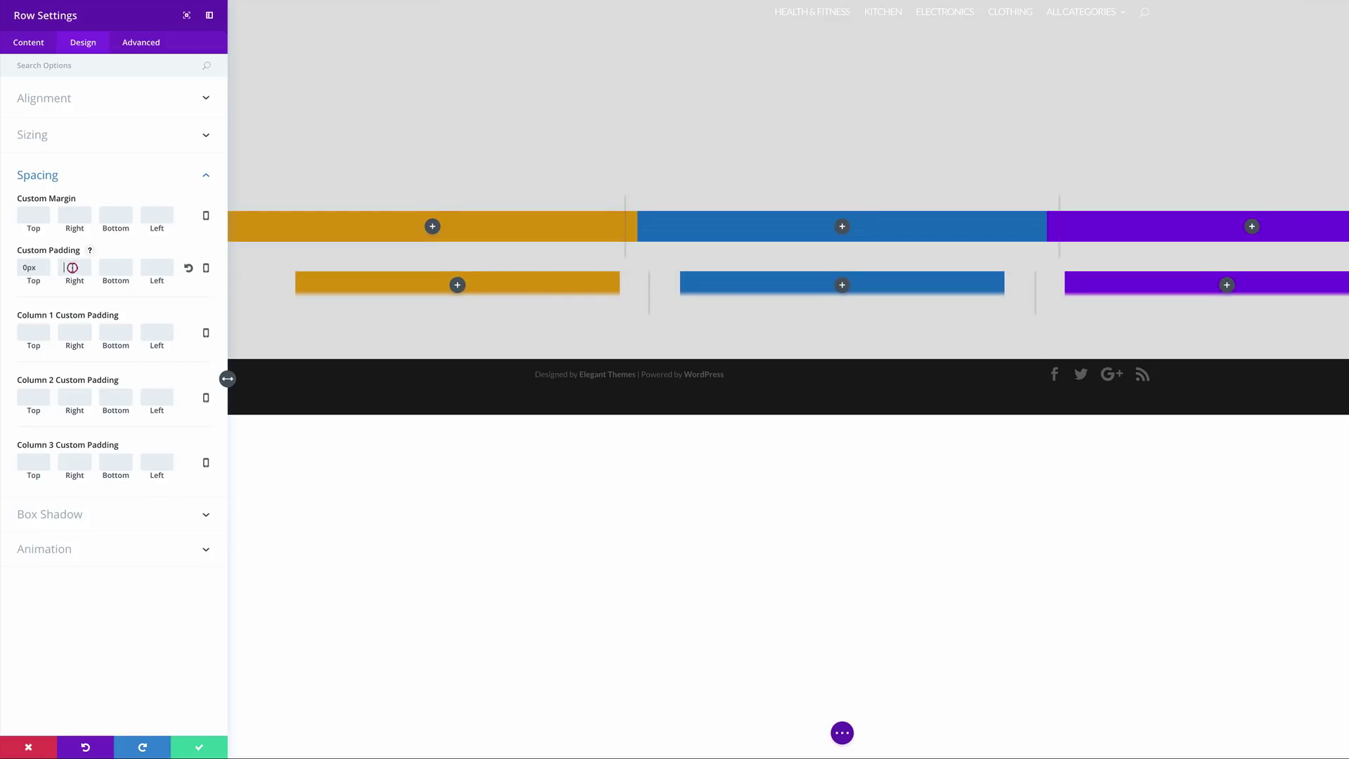
text(60)
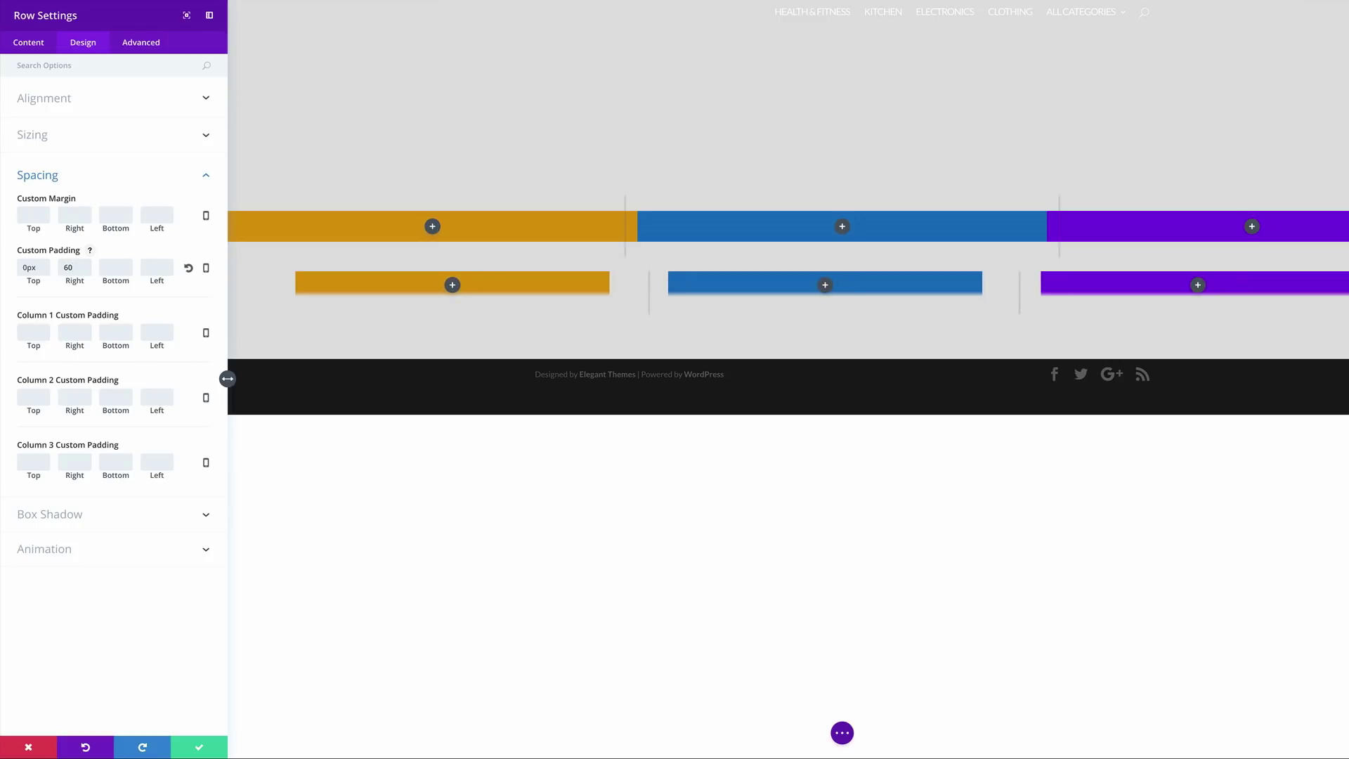
click(110, 270)
text(100)
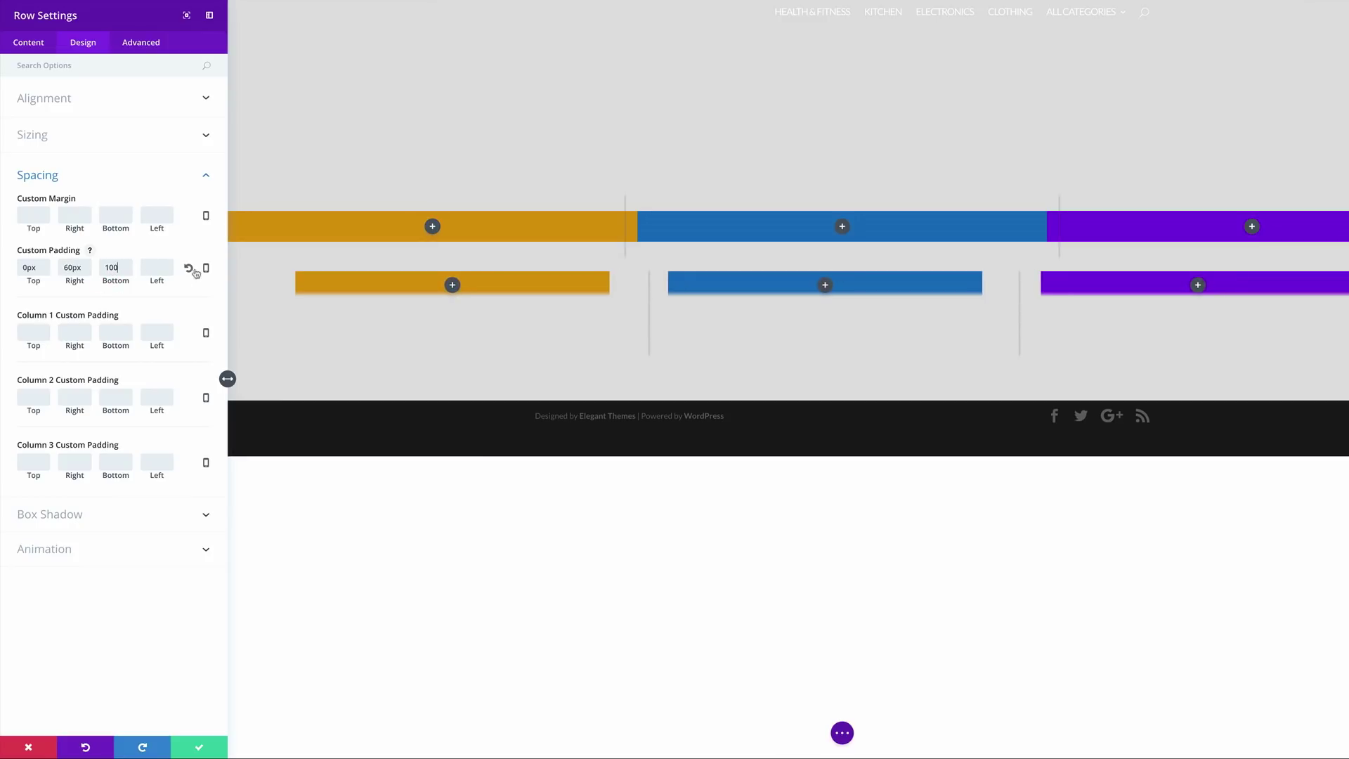
click(166, 266)
text(60)
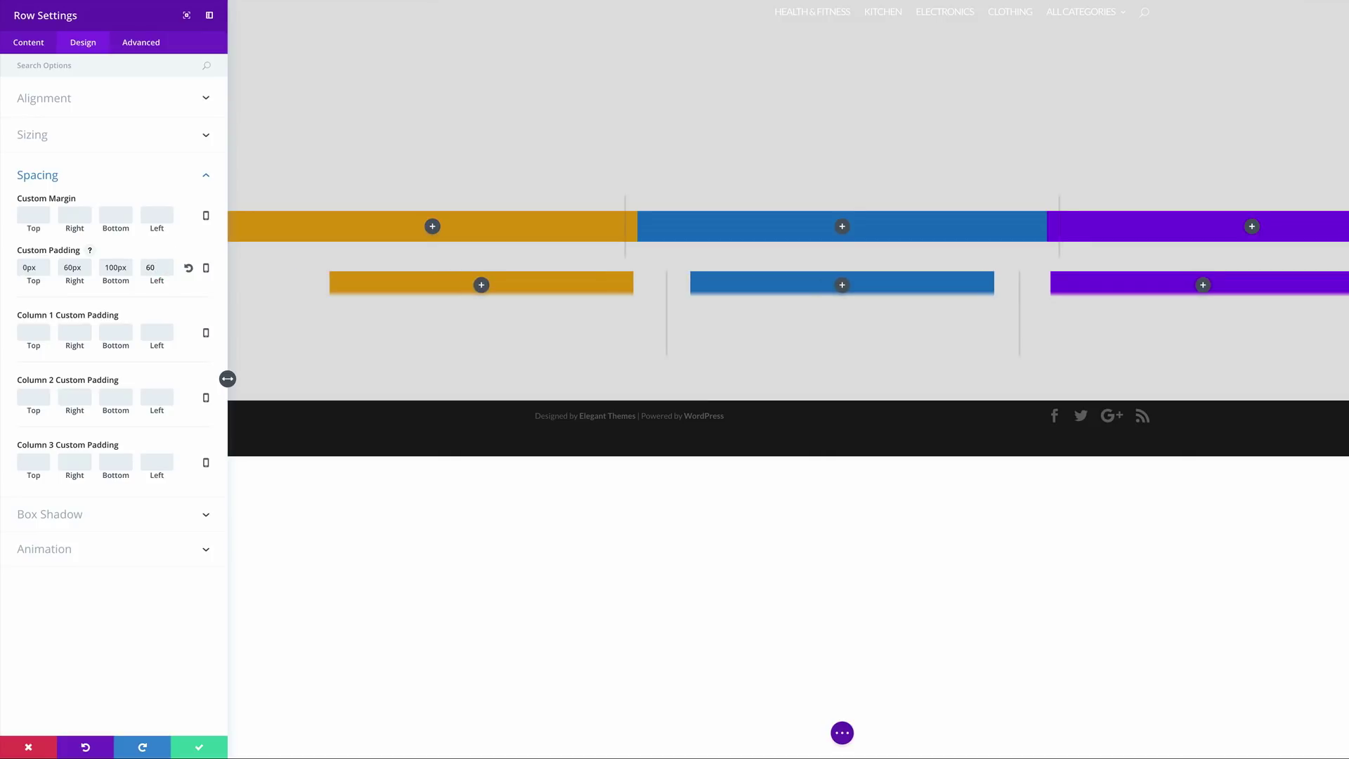
Step: Set the row's top custom margin to -100px
click(39, 215)
text(-1)
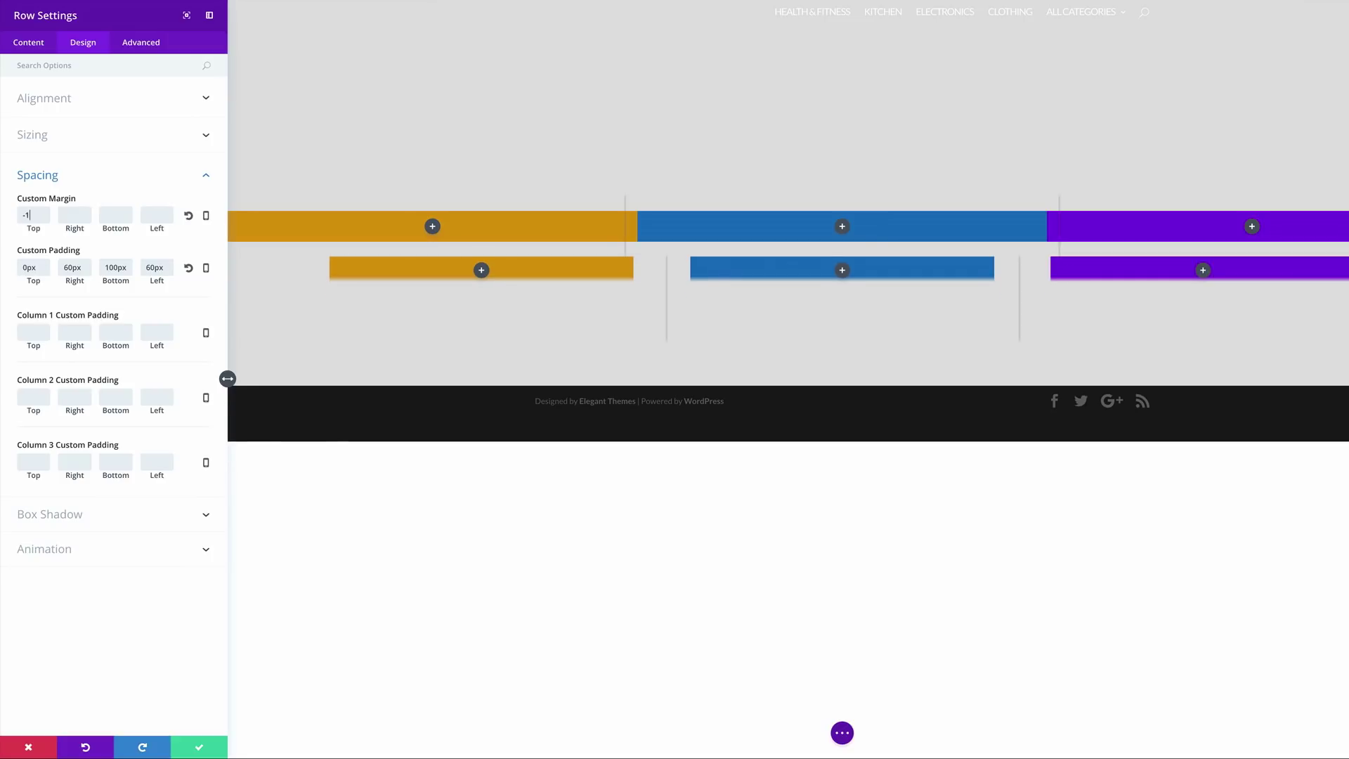
text(00)
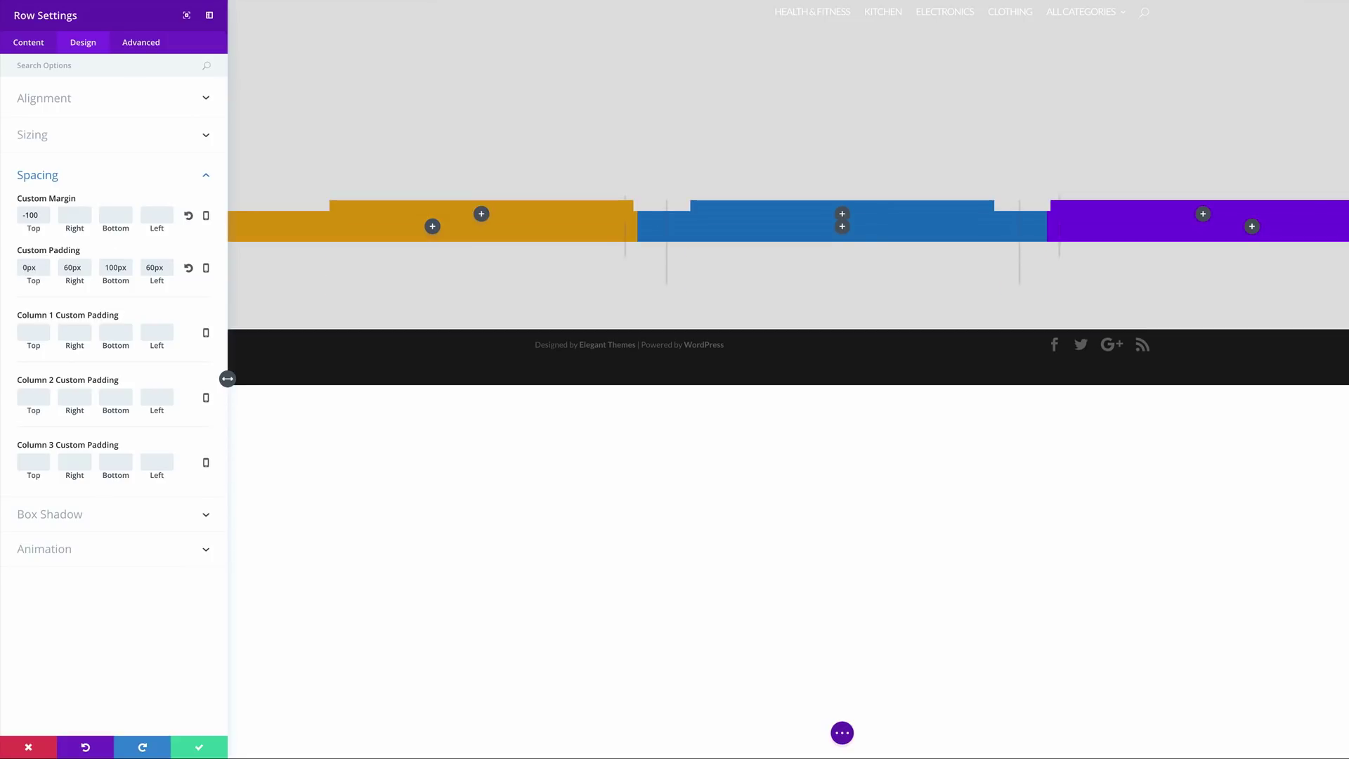
Step: Set the top custom padding of columns 1, 2 and 3 to 5px each and save the row settings
click(40, 334)
text(5px)
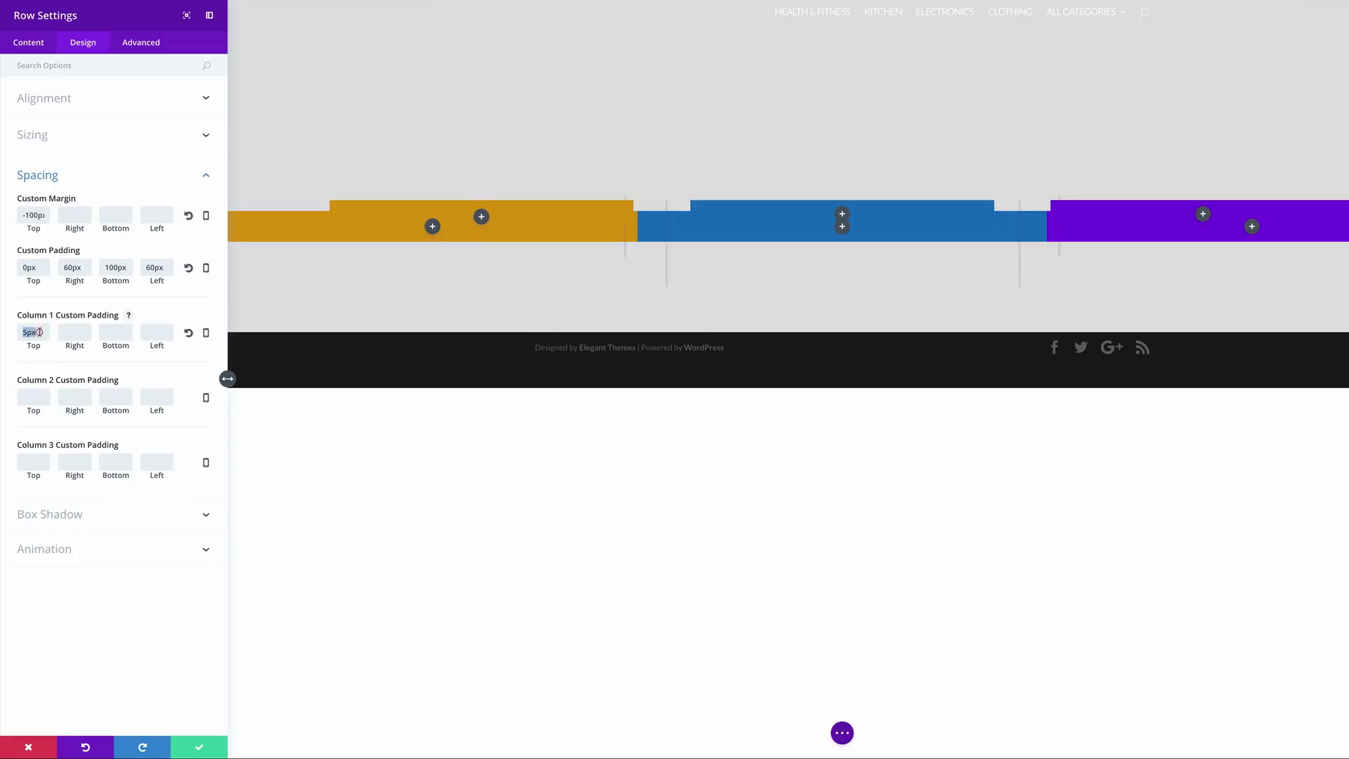
click(39, 398)
text(5px)
click(30, 460)
text(5px)
click(201, 749)
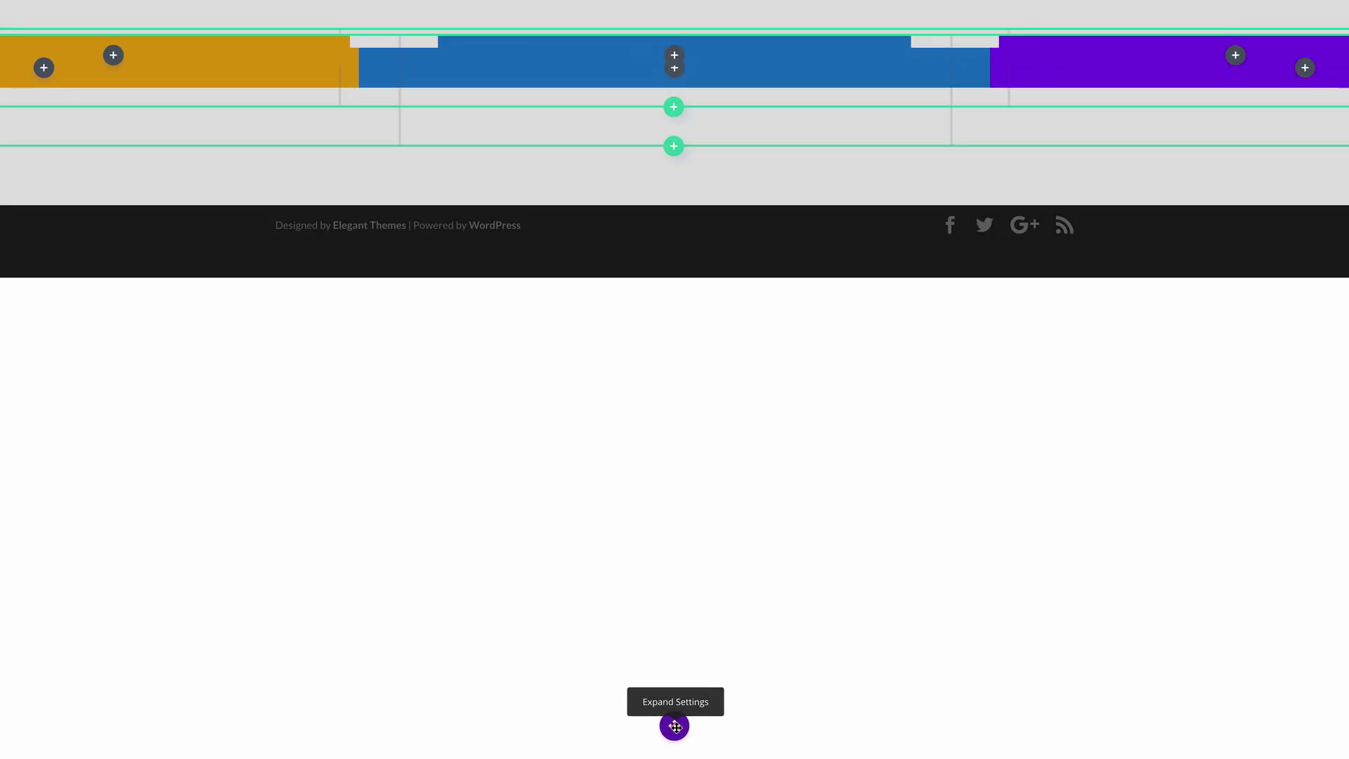
Step: Switch to wireframe view and add a Blurb module to the first column of the second row
click(673, 726)
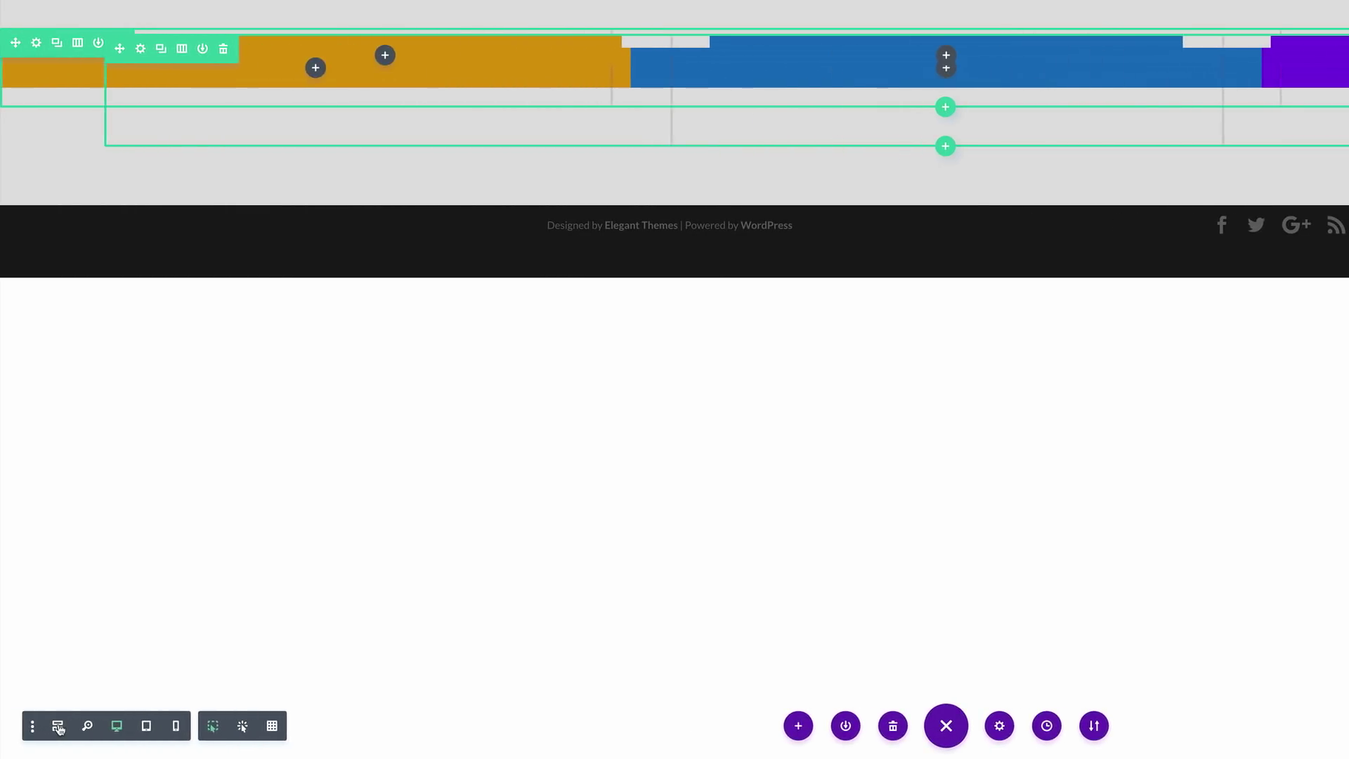
click(59, 727)
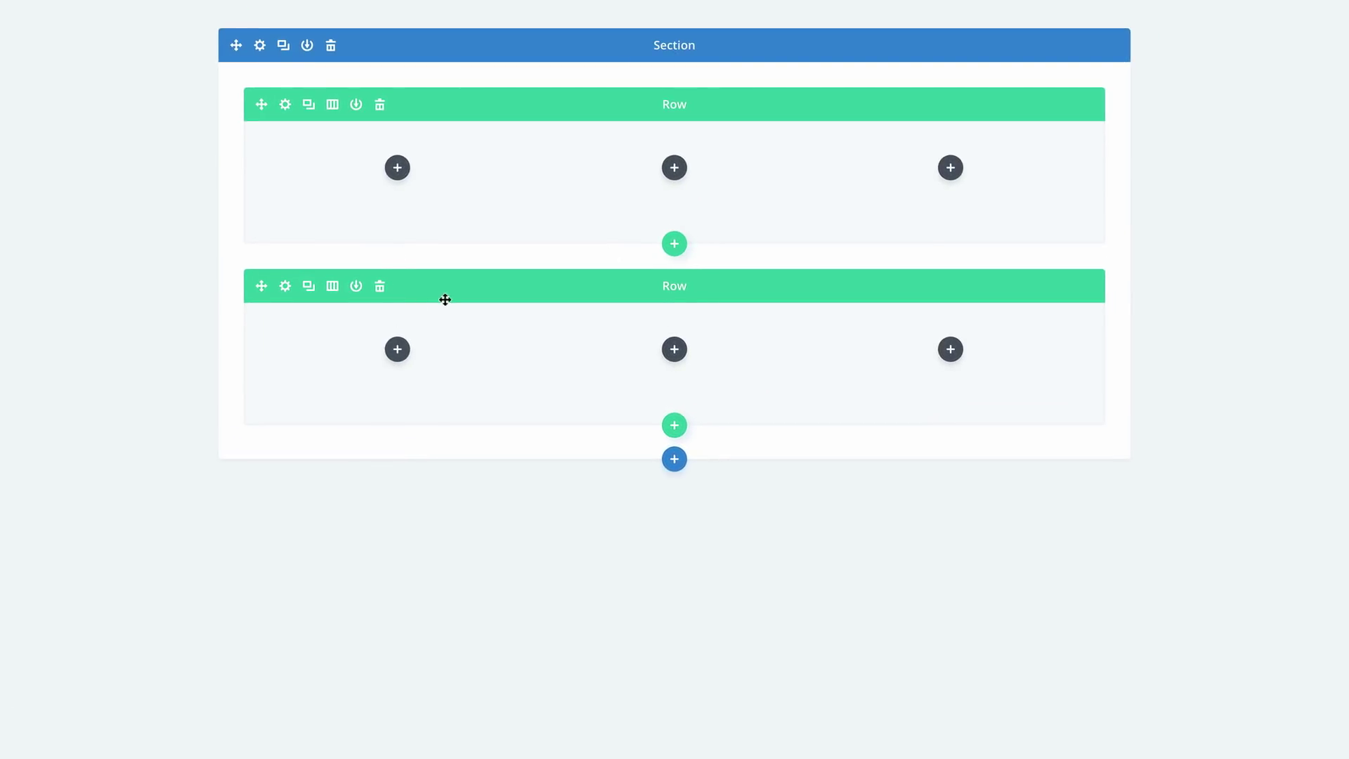
click(398, 349)
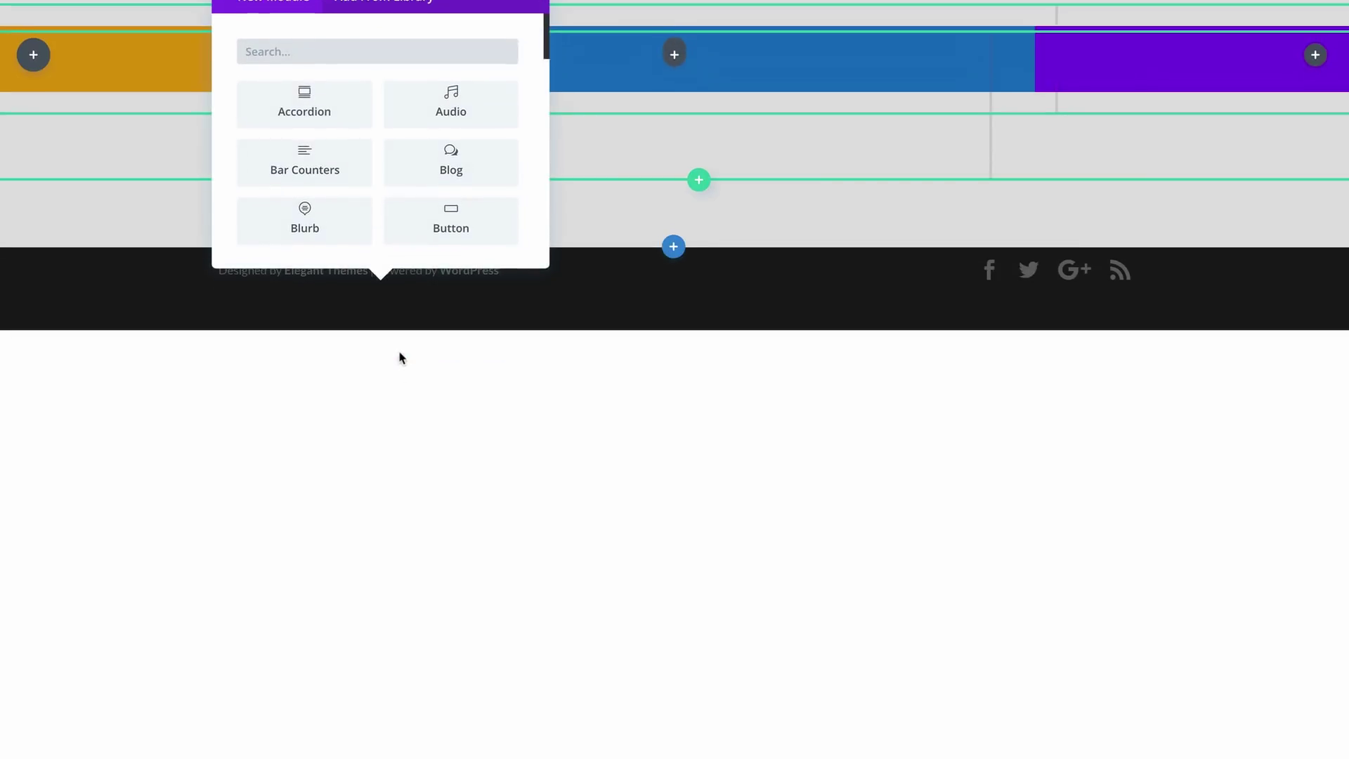
click(304, 274)
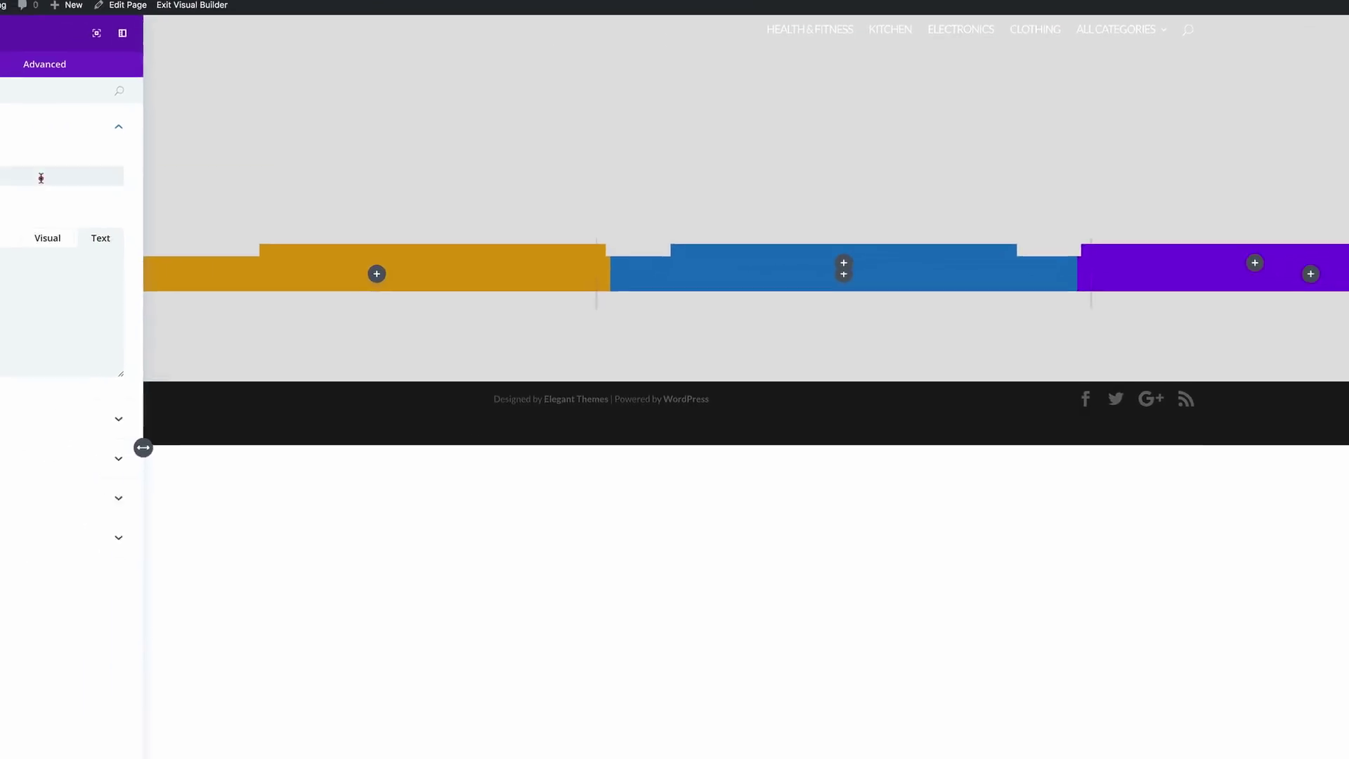
Step: Title the new blurb "Preparing"
click(138, 141)
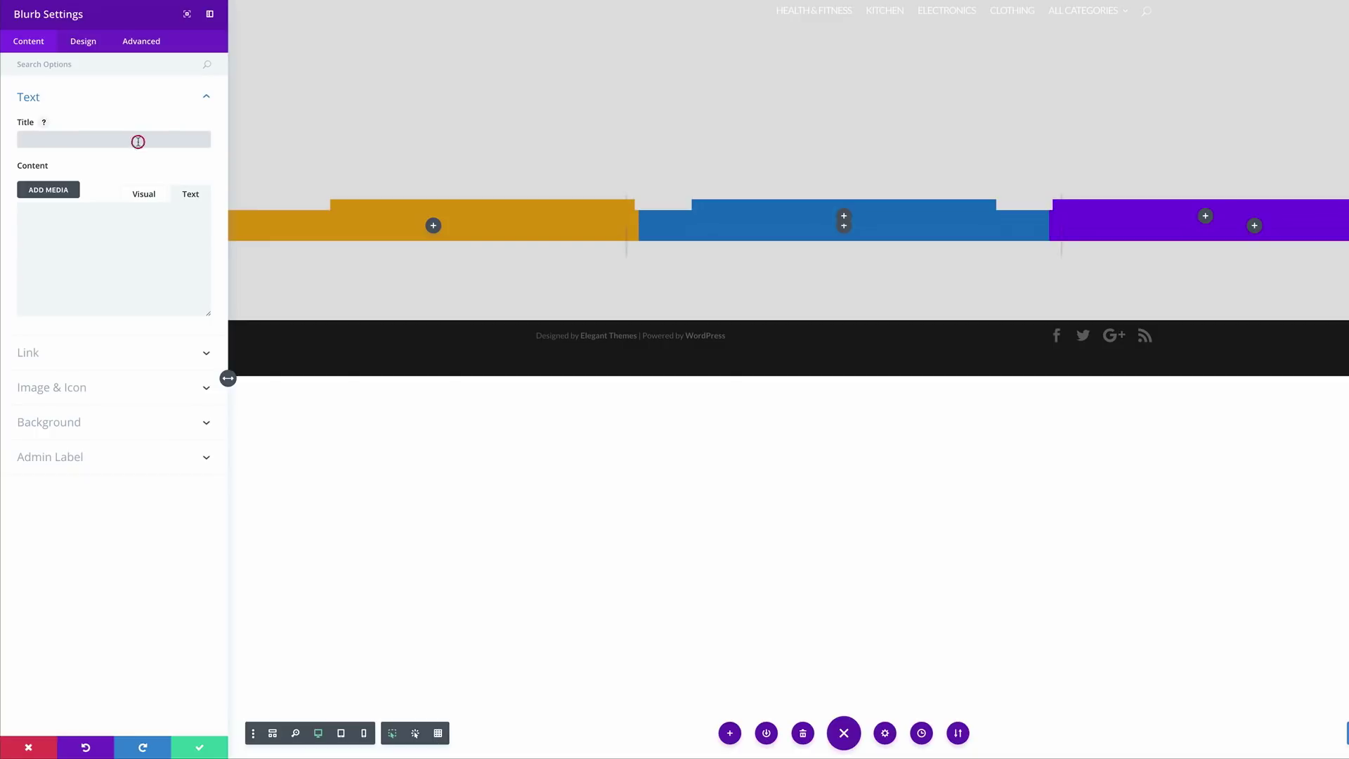
text(Pre)
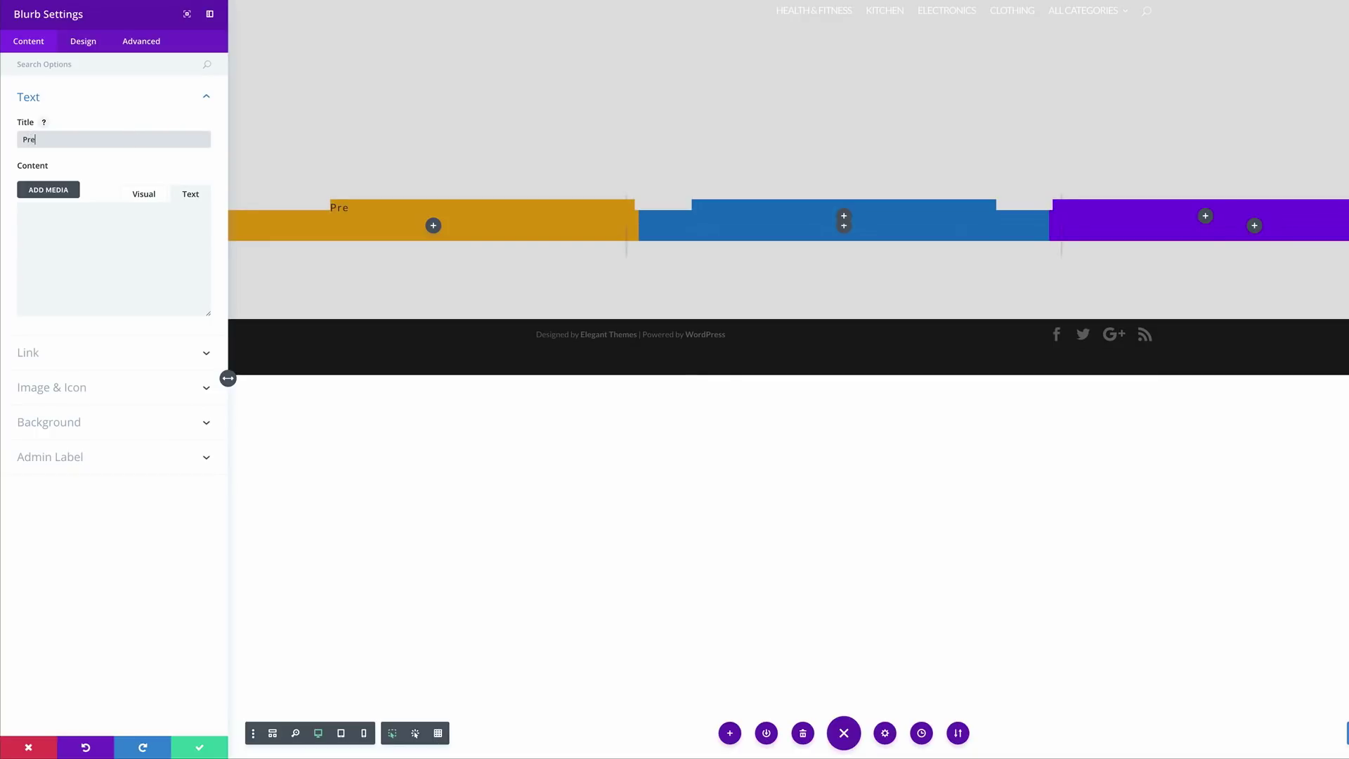
text(paring)
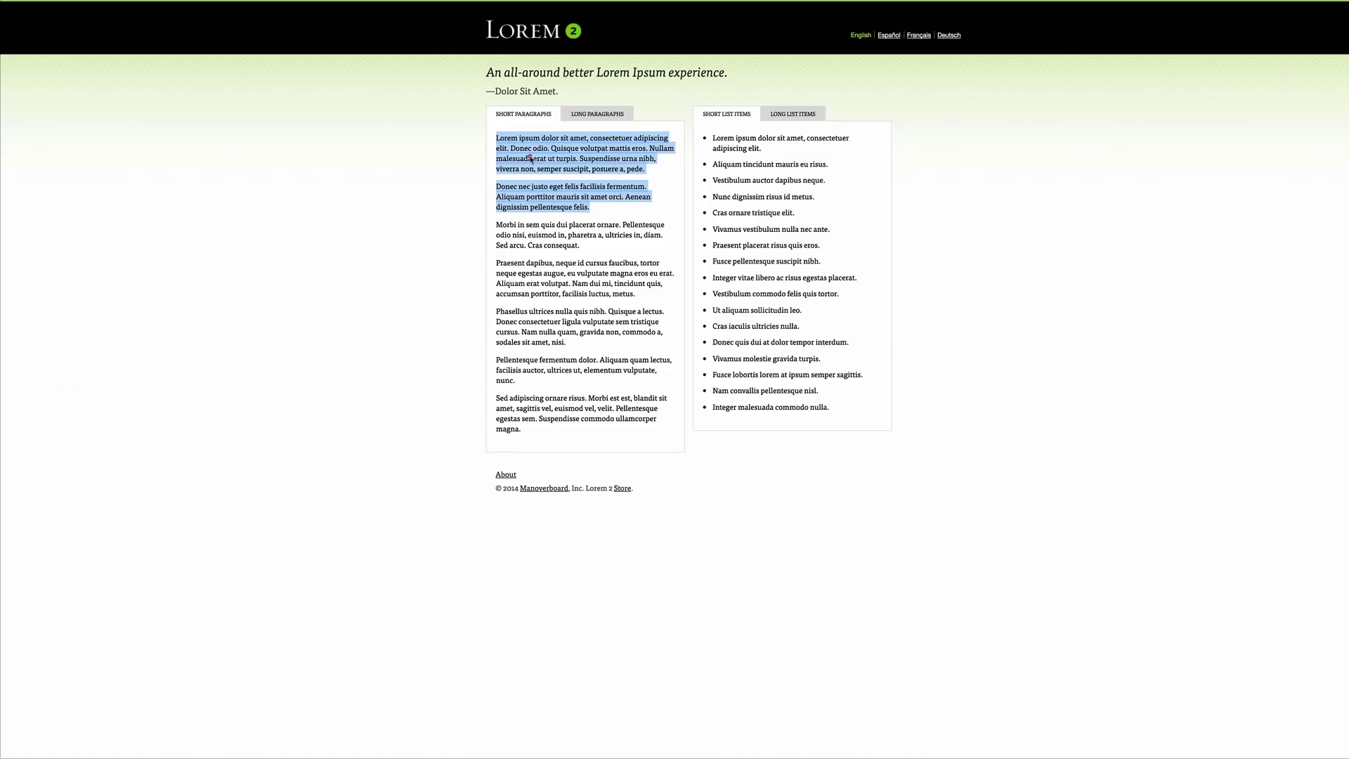
Step: Copy the first two short paragraphs from the Lorem 2 page and paste them as the blurb's content
right_click(531, 159)
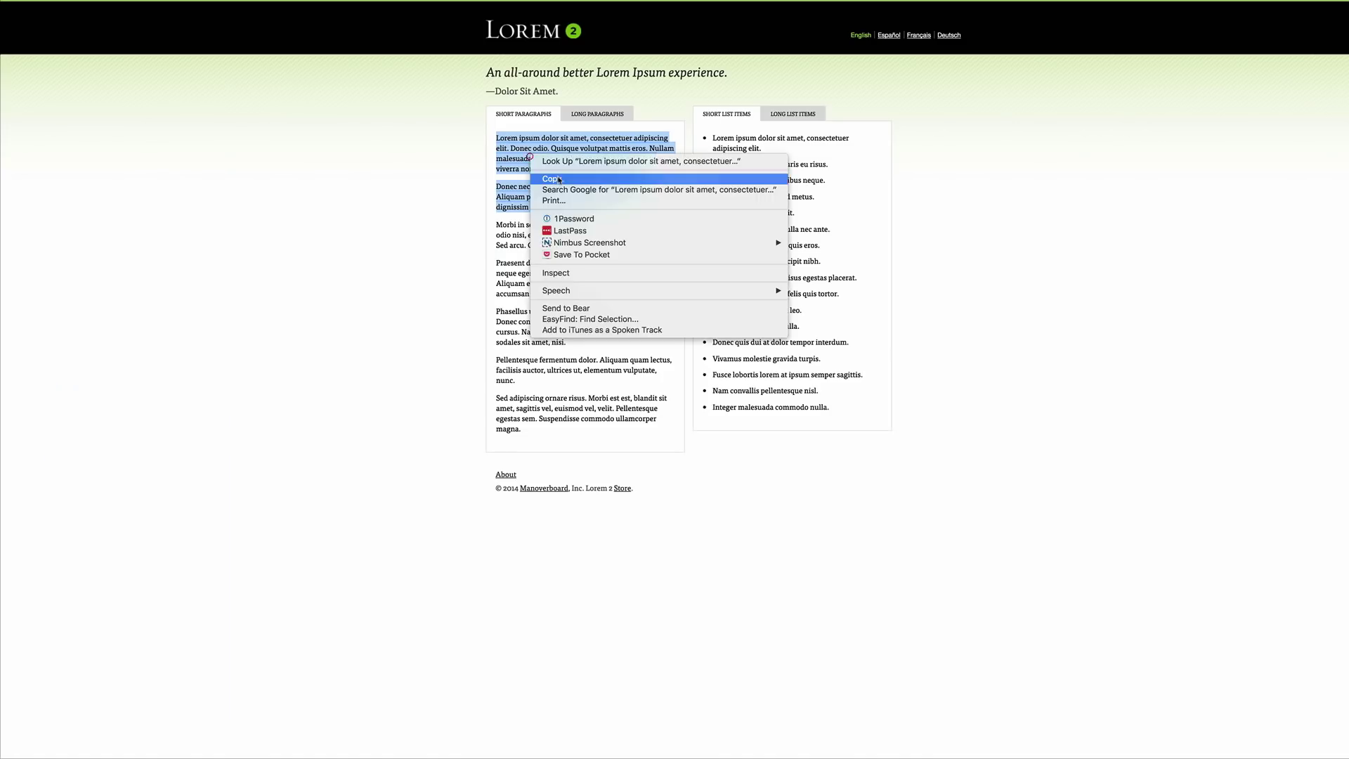
click(550, 177)
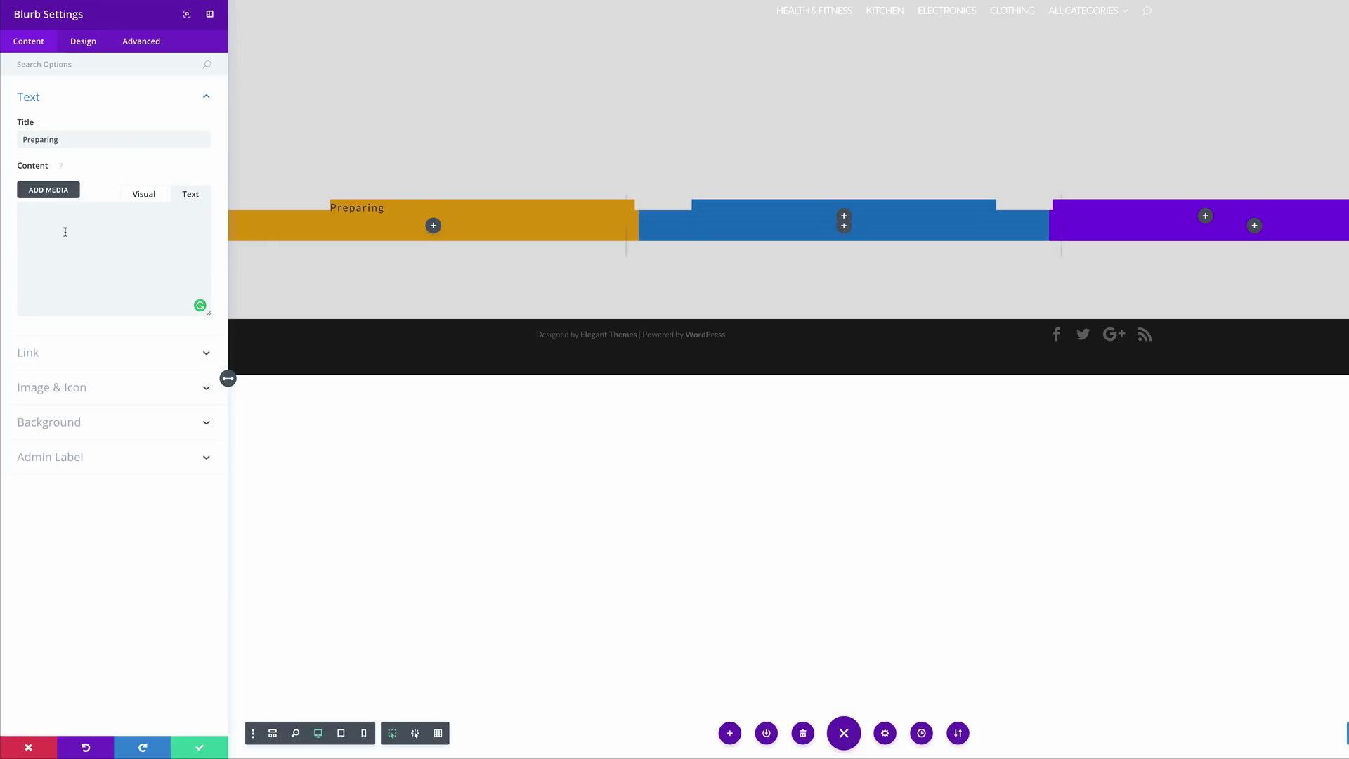
click(66, 229)
text(Lorem ipsum dolor sit amet, consectetuer adipiscing elit. Donec odio. Quisque volutpat mattis eros. Nullam malesuada erat ut turpis. Suspendisse urna nibh, viverra non, semper suscipit, posuere a, pede.  Donec nec justo eget felis facilisis fermentum. Aliquam porttitor mauris sit amet orci. Aenean dignissim pellentesque felis.)
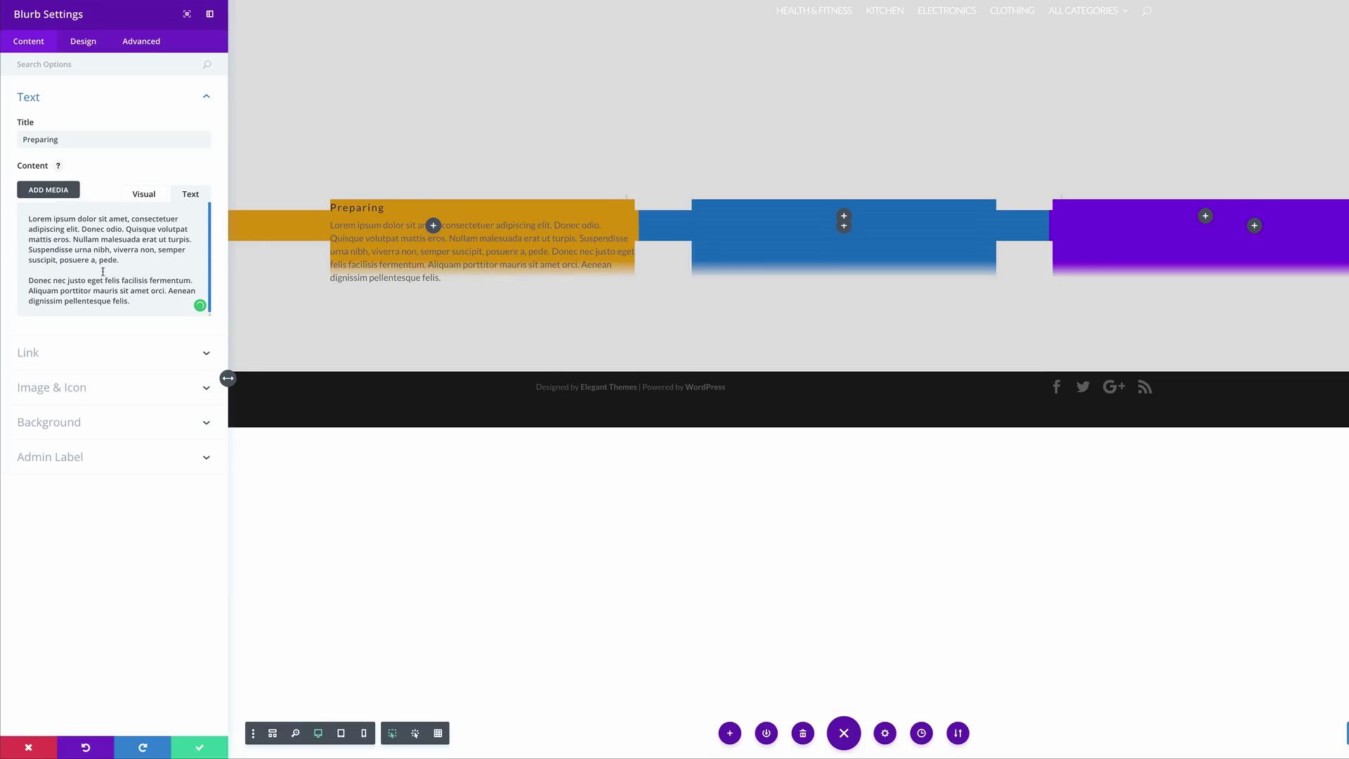
Step: Enable an icon for the blurb and choose the stacked documents icon
click(71, 387)
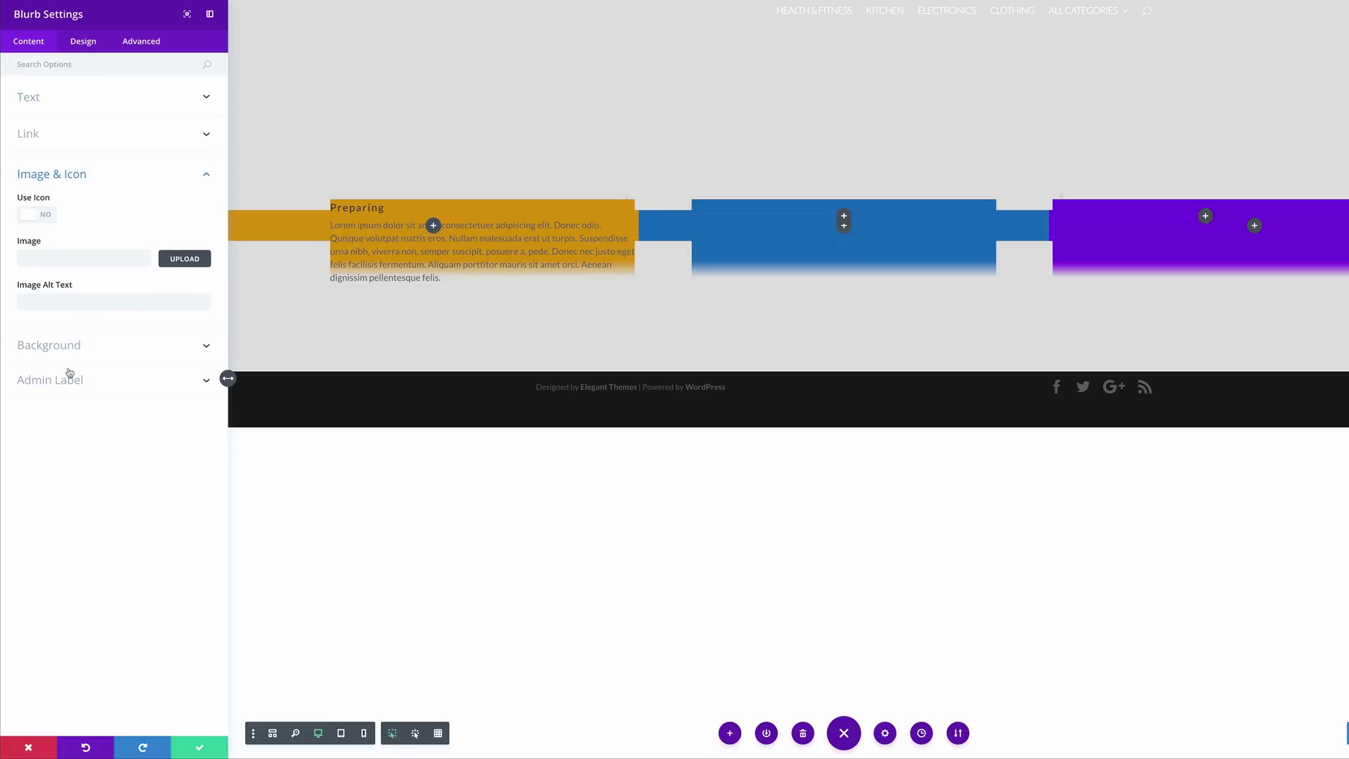
click(47, 217)
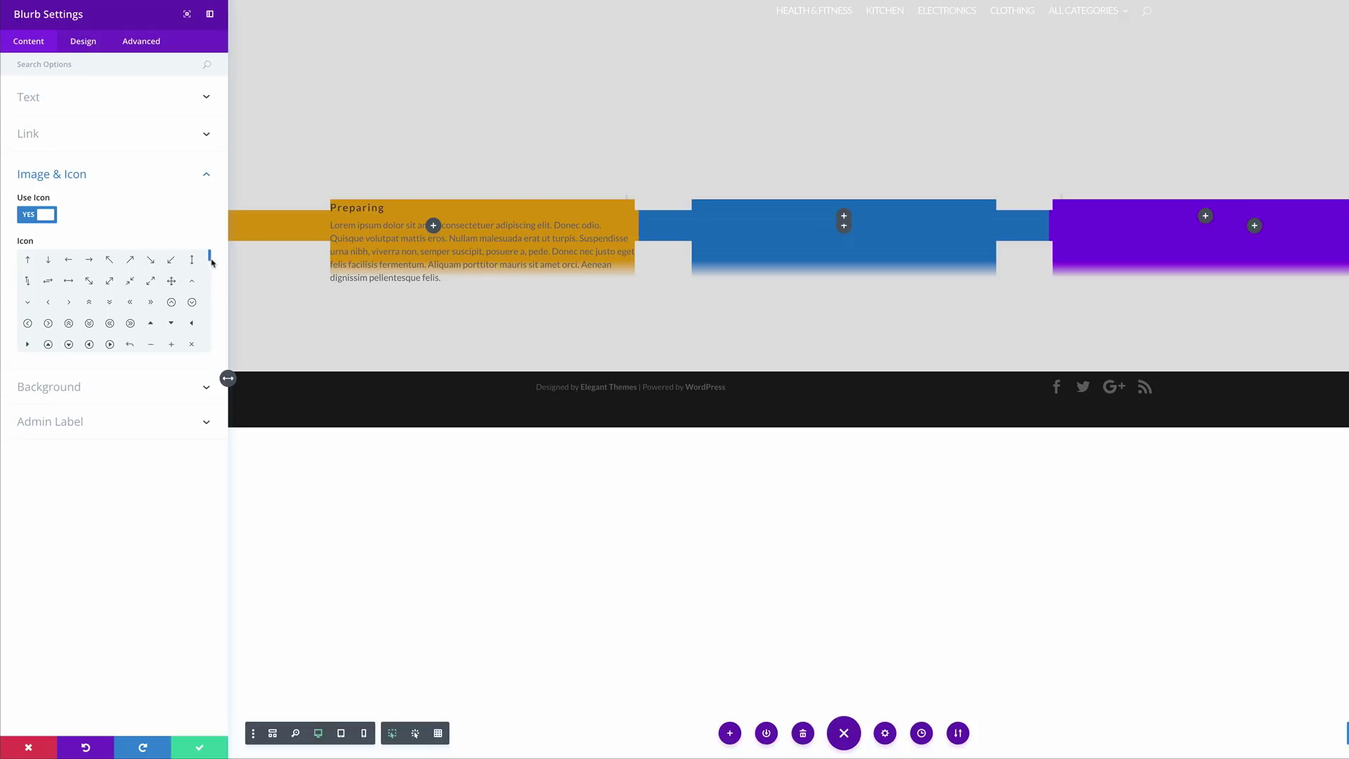
drag(209, 258, 210, 274)
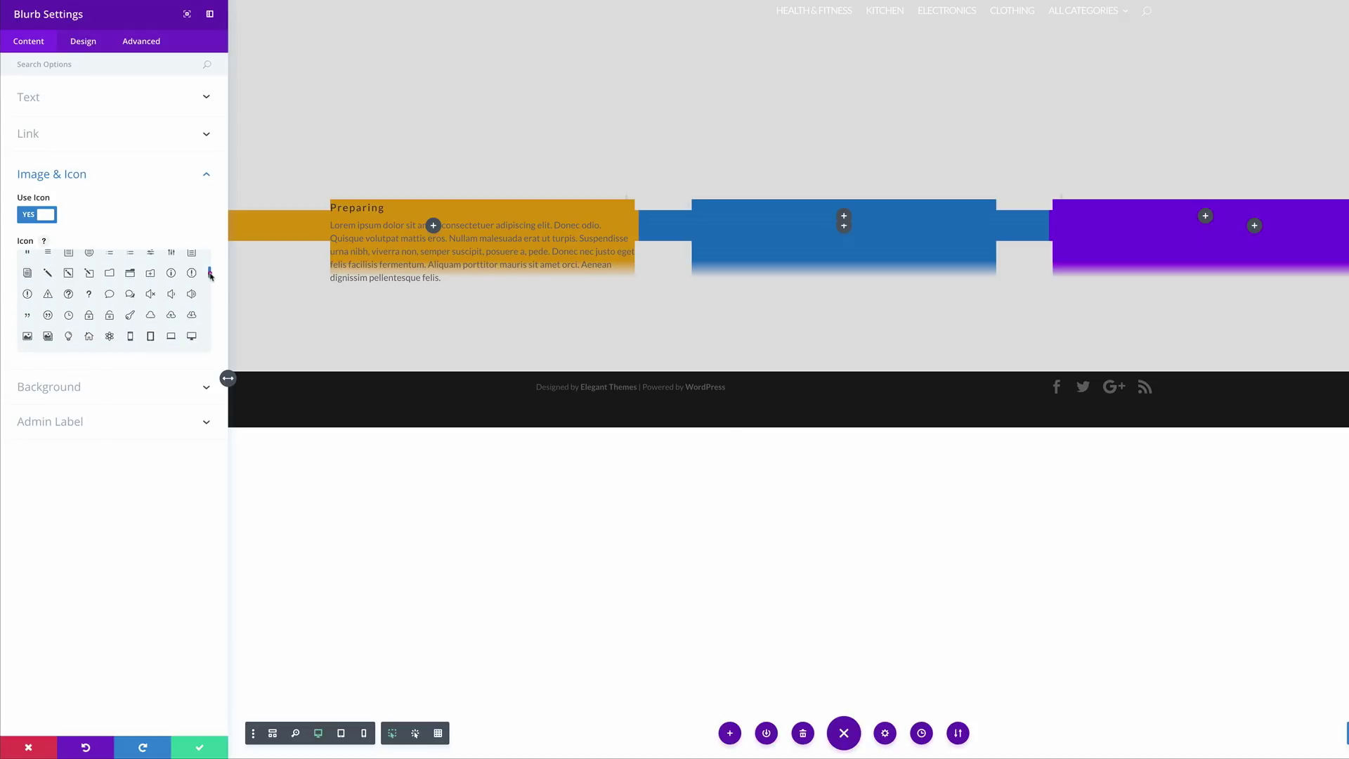
click(28, 274)
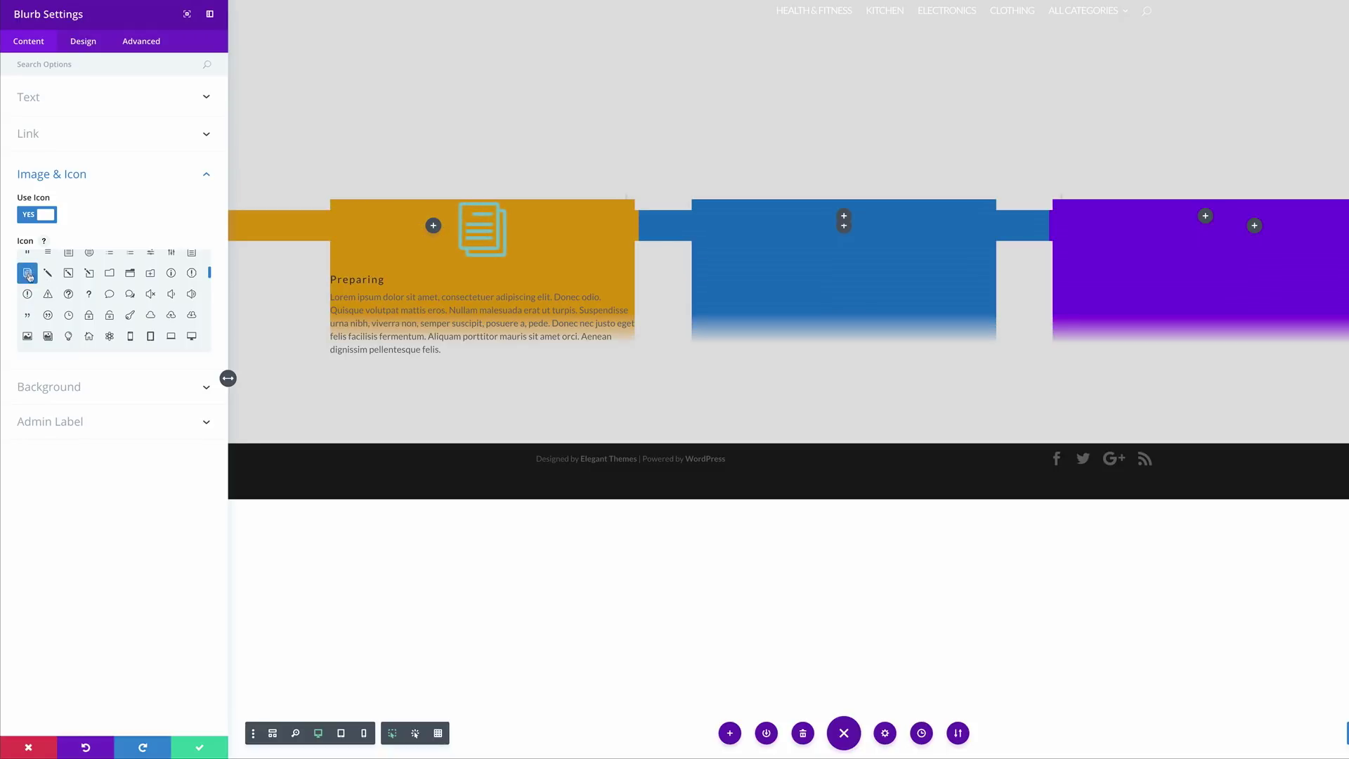
Step: Set the blurb's background color to #f4f4f4
click(60, 389)
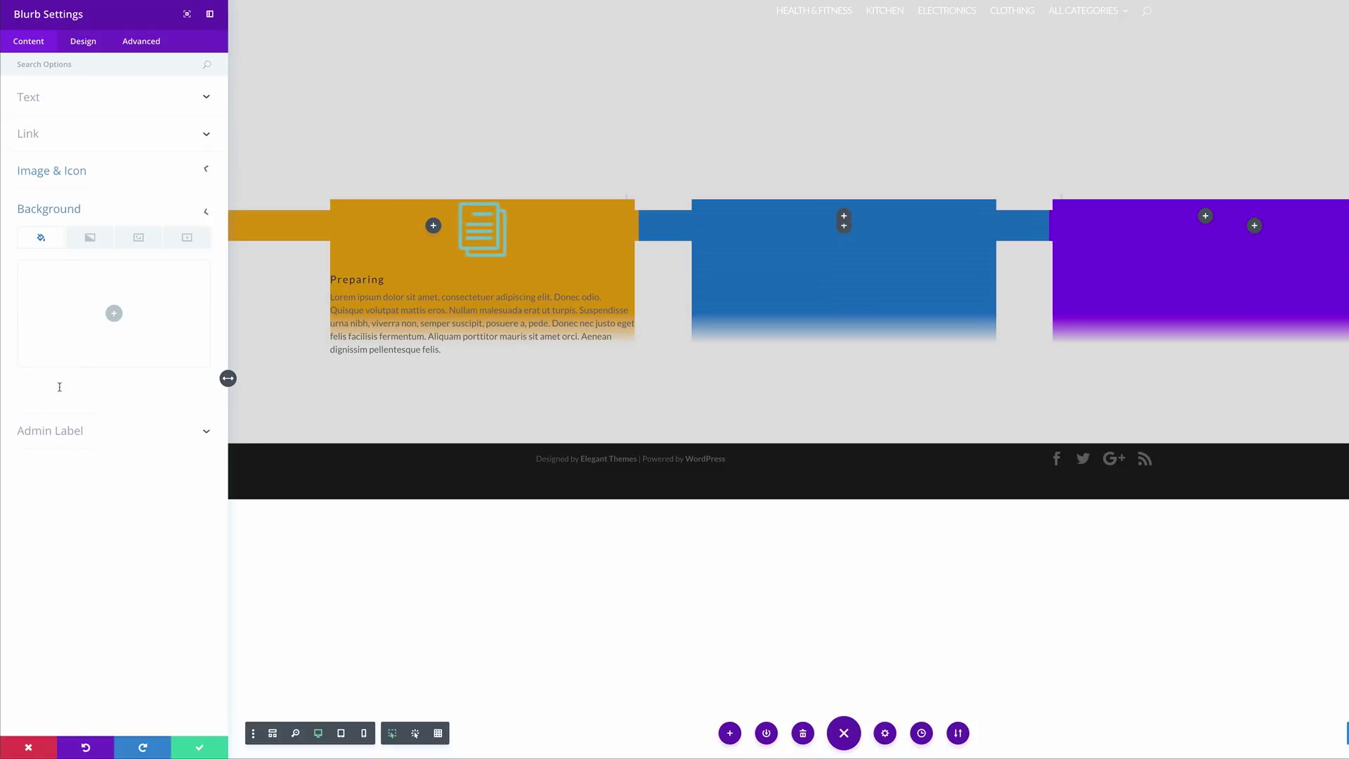
click(114, 313)
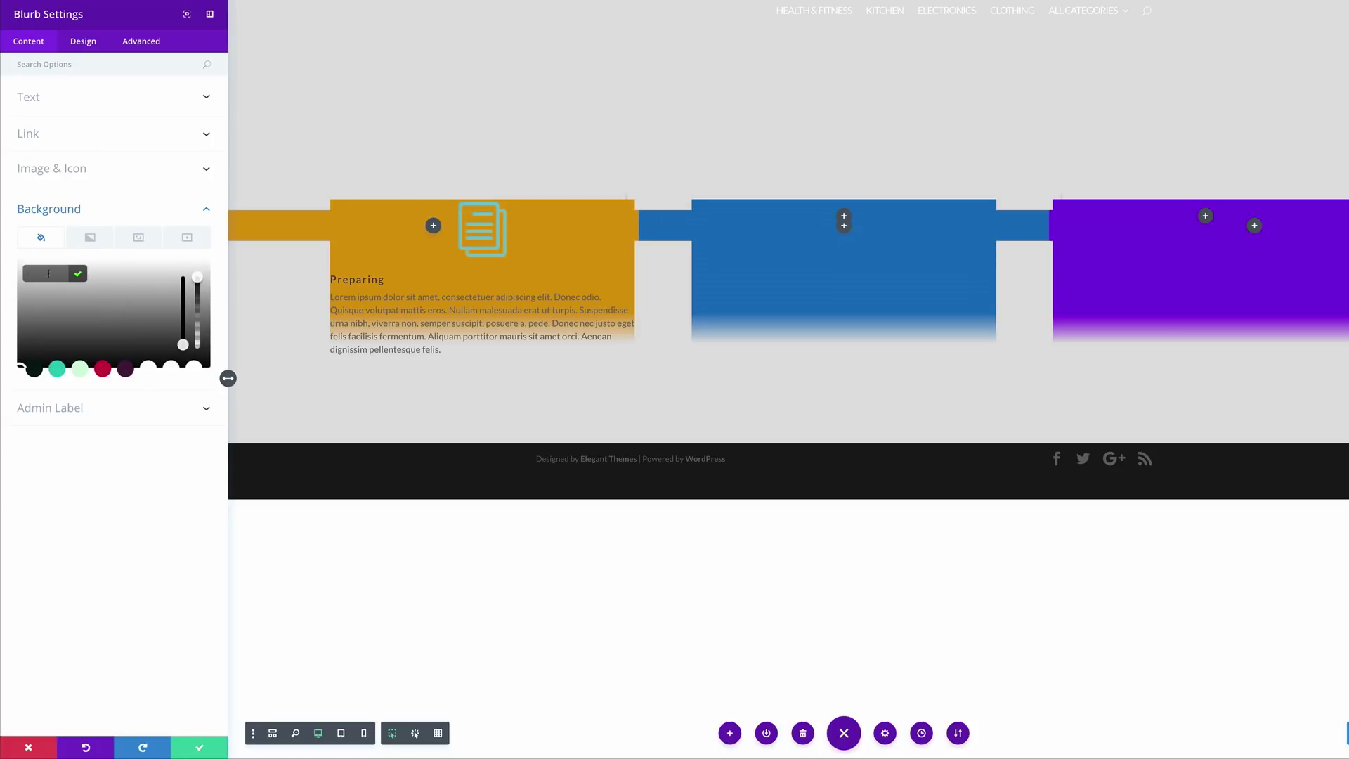
text(#f4f4f4)
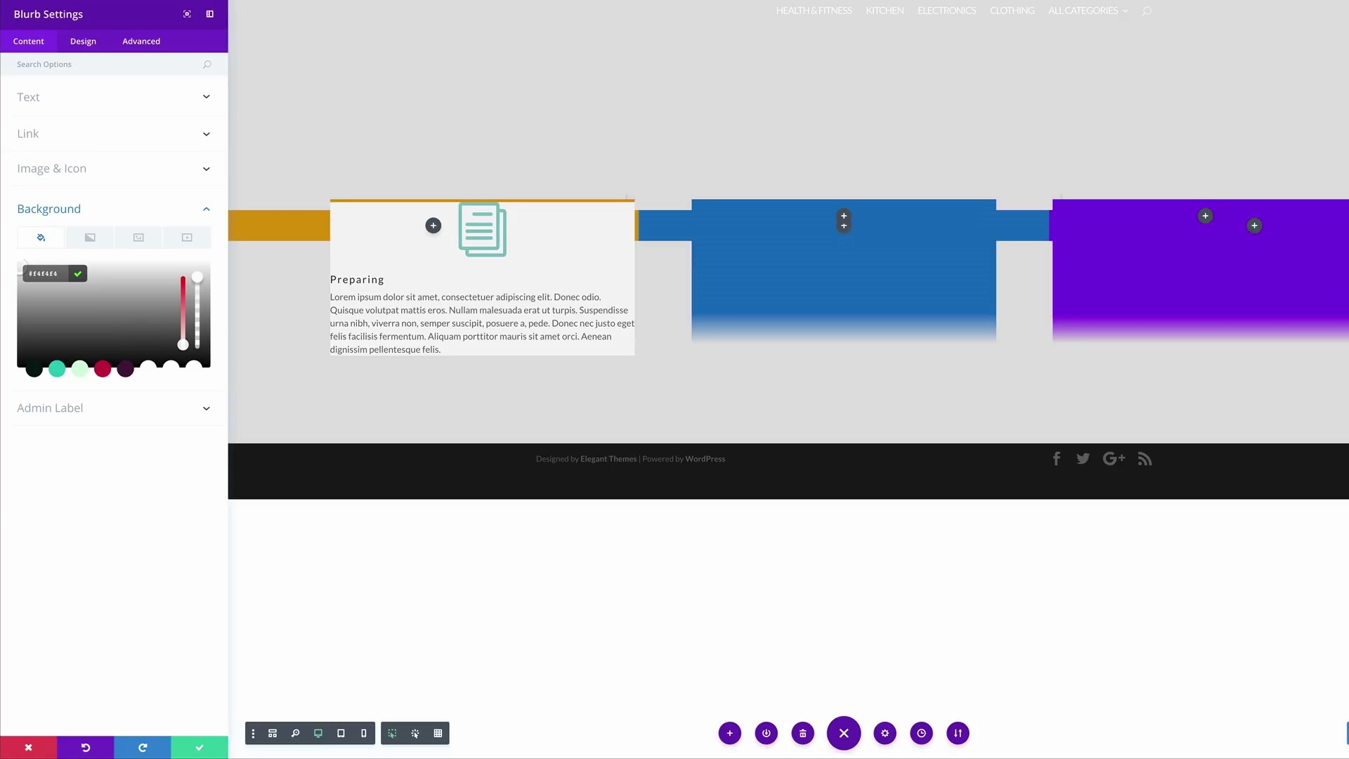
Step: Set the blurb's icon color to #e09900
click(82, 42)
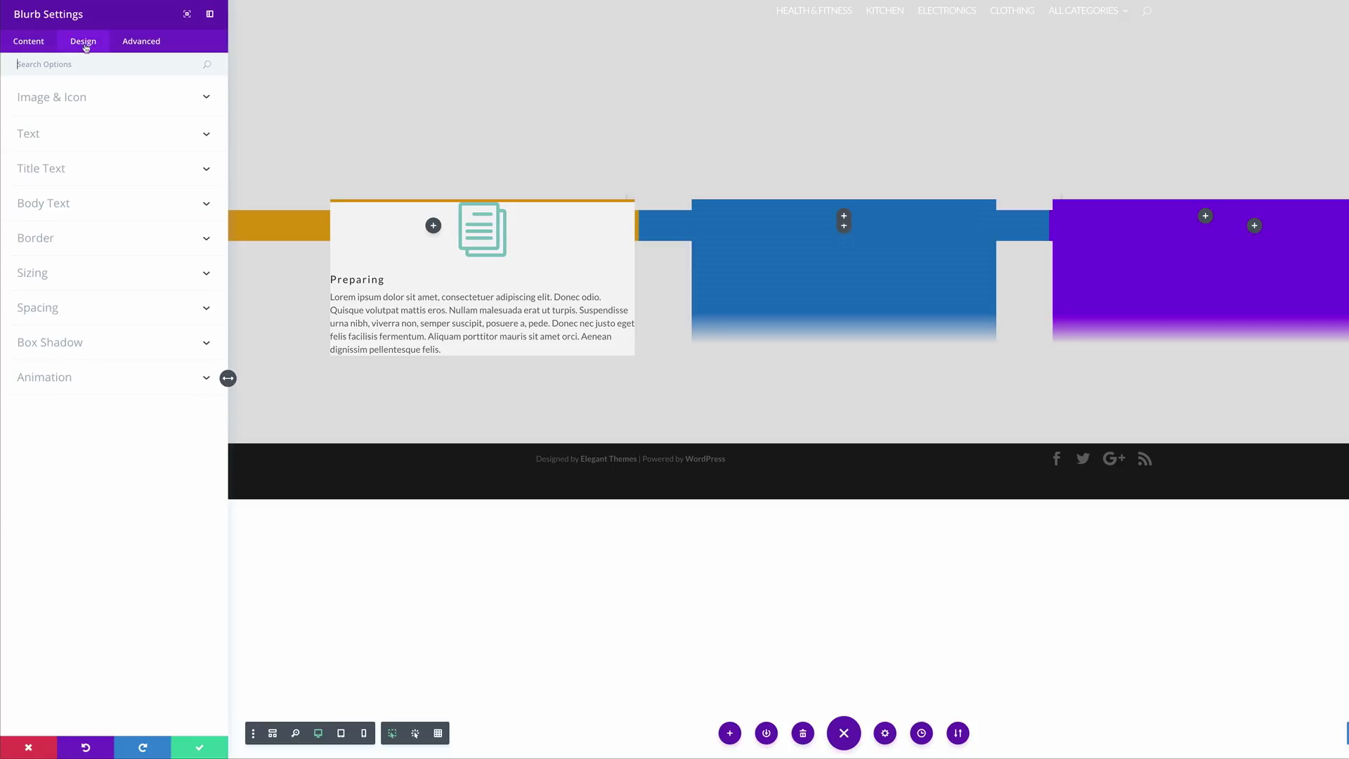
click(76, 101)
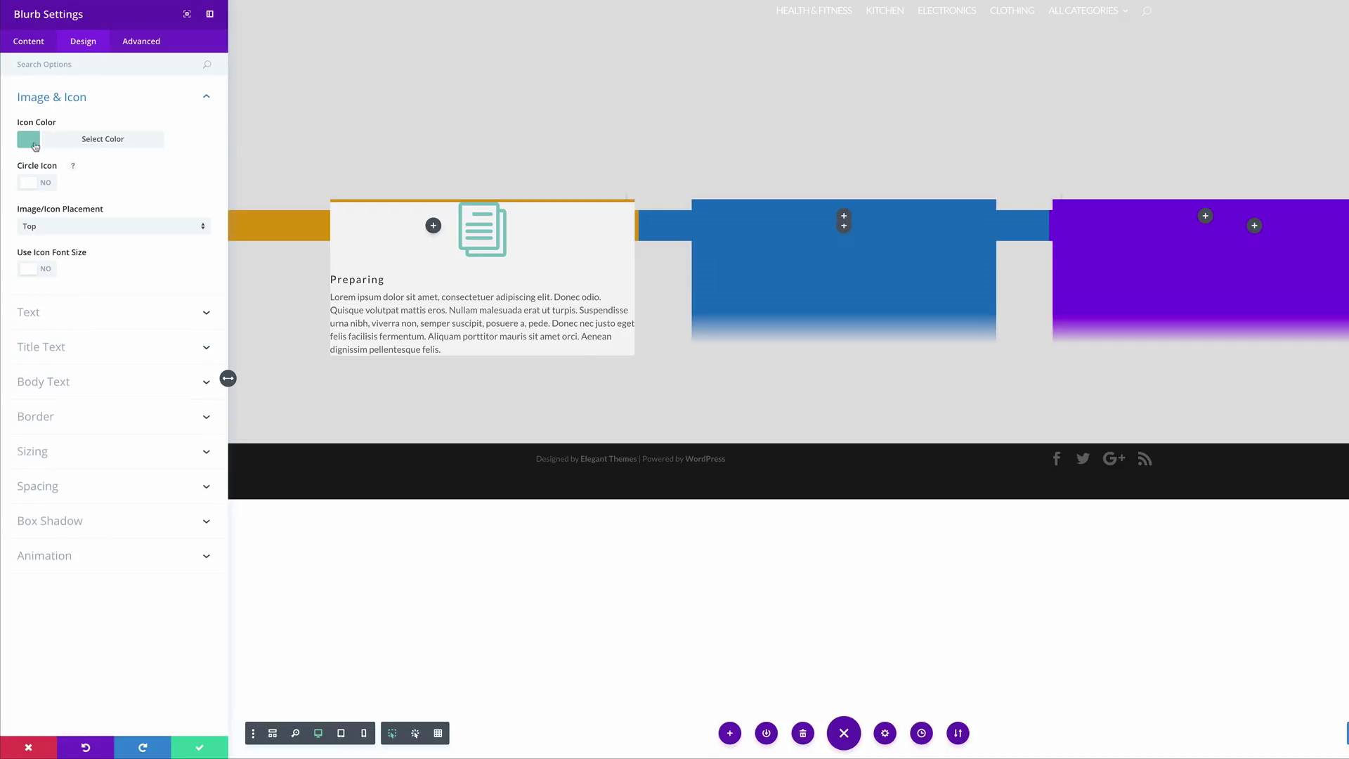
click(33, 143)
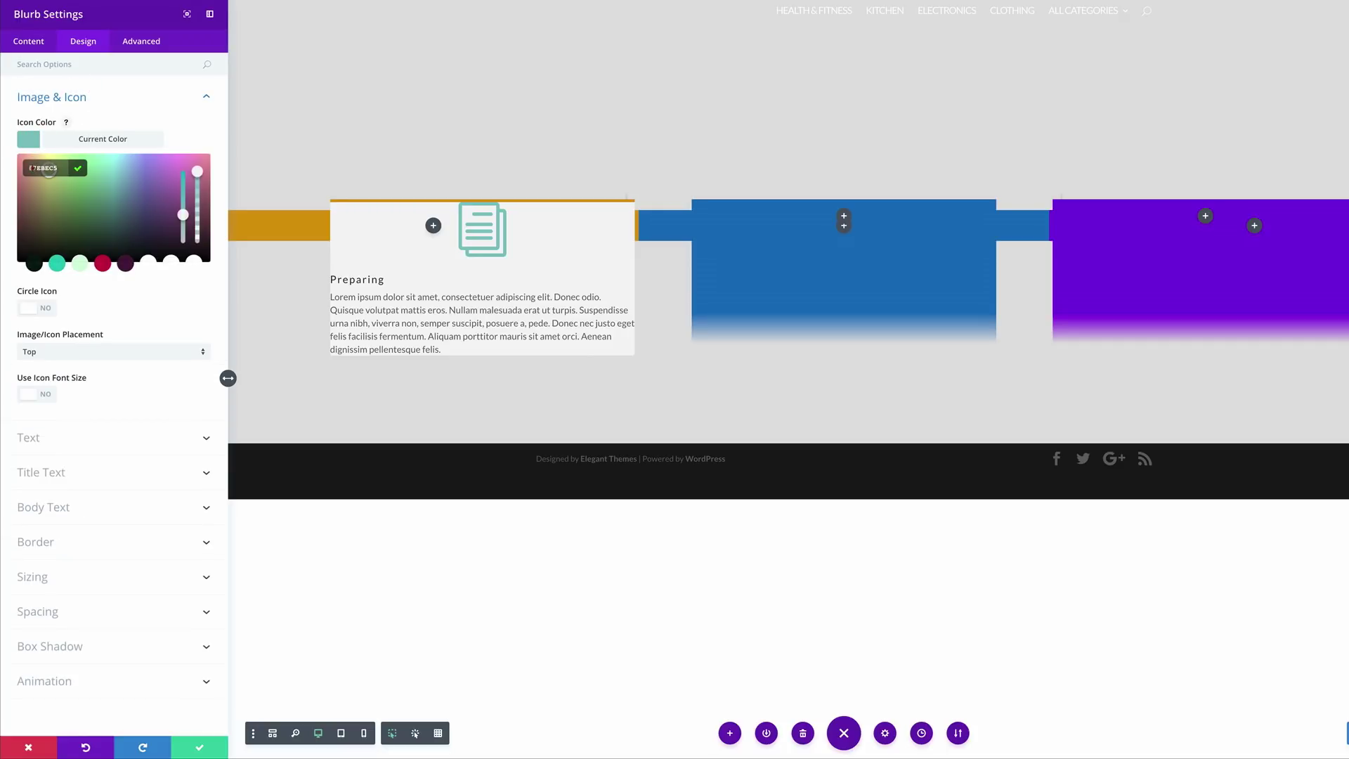
triple_click(32, 167)
text(#e09900)
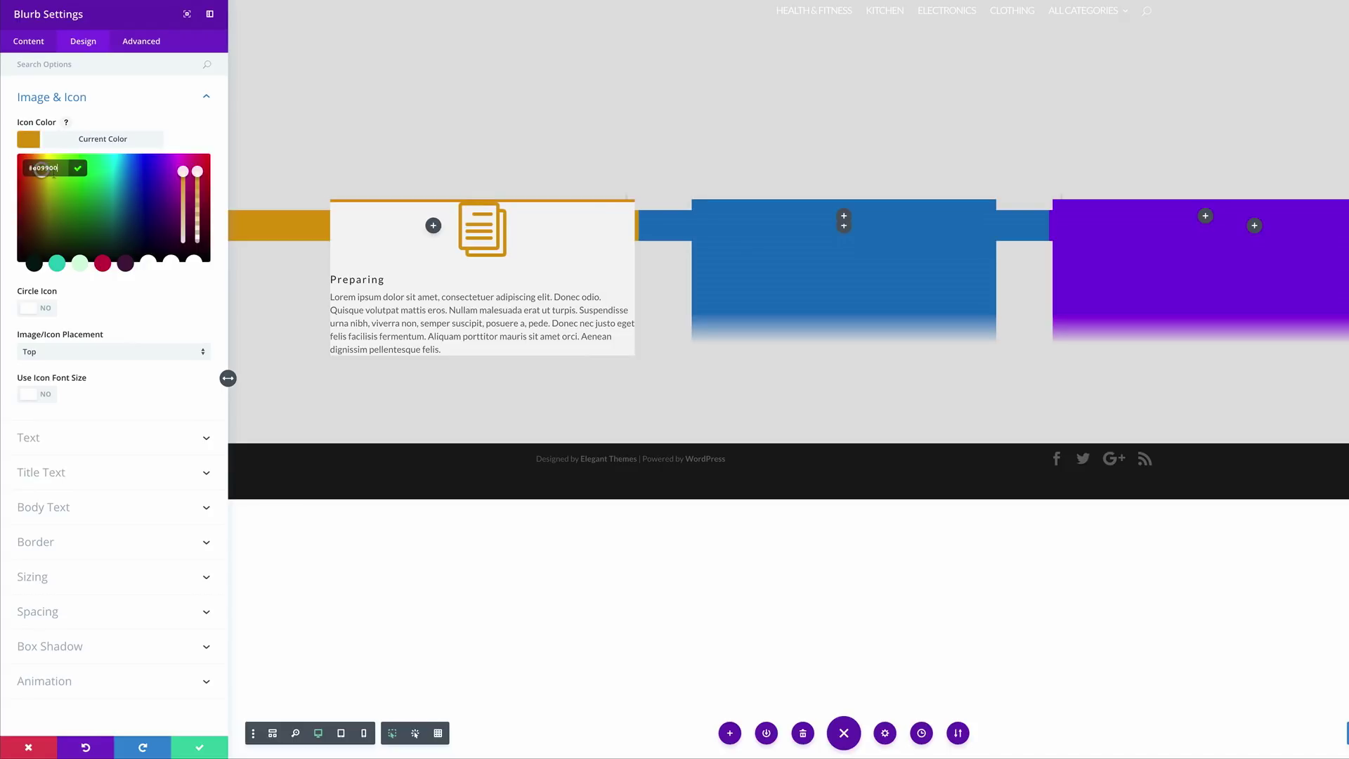
Step: Place the blurb icon on the left of the text and set a custom icon font size of 50px
click(102, 354)
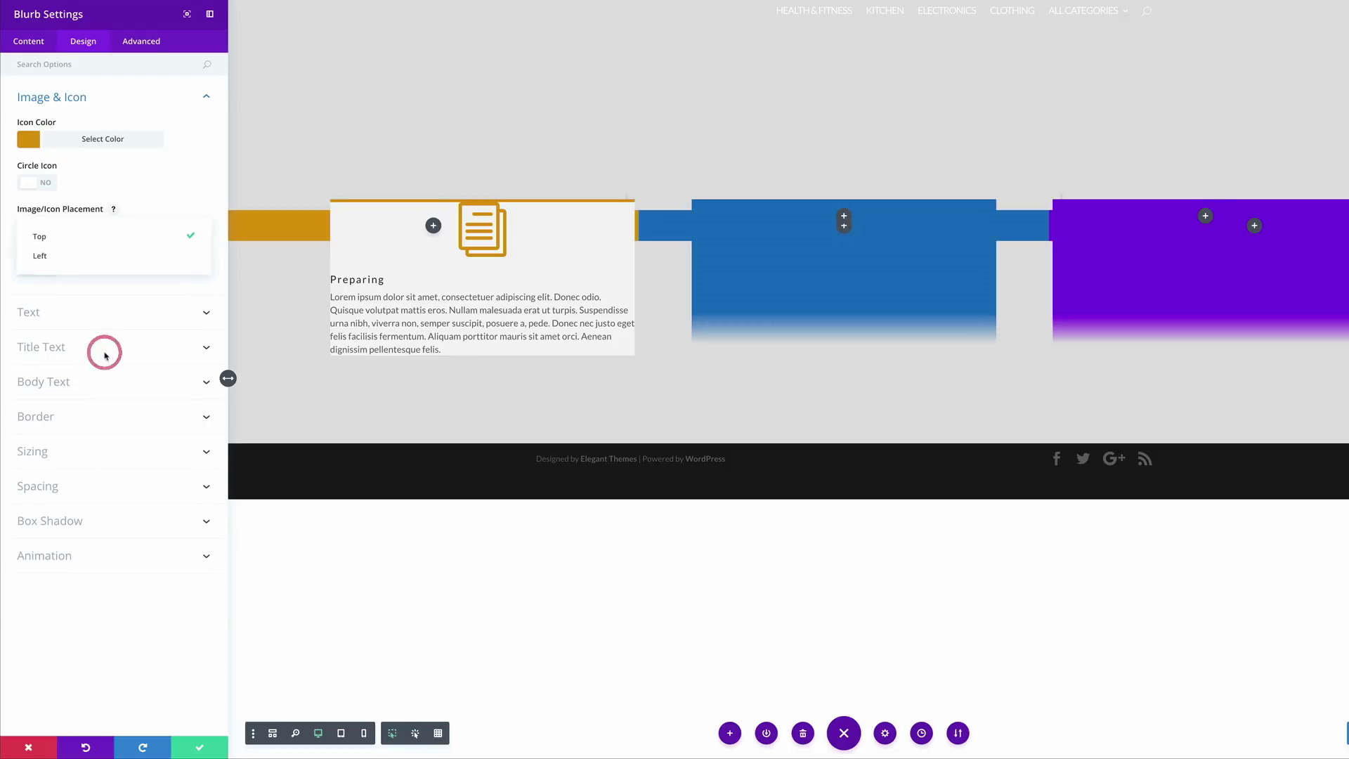
click(57, 256)
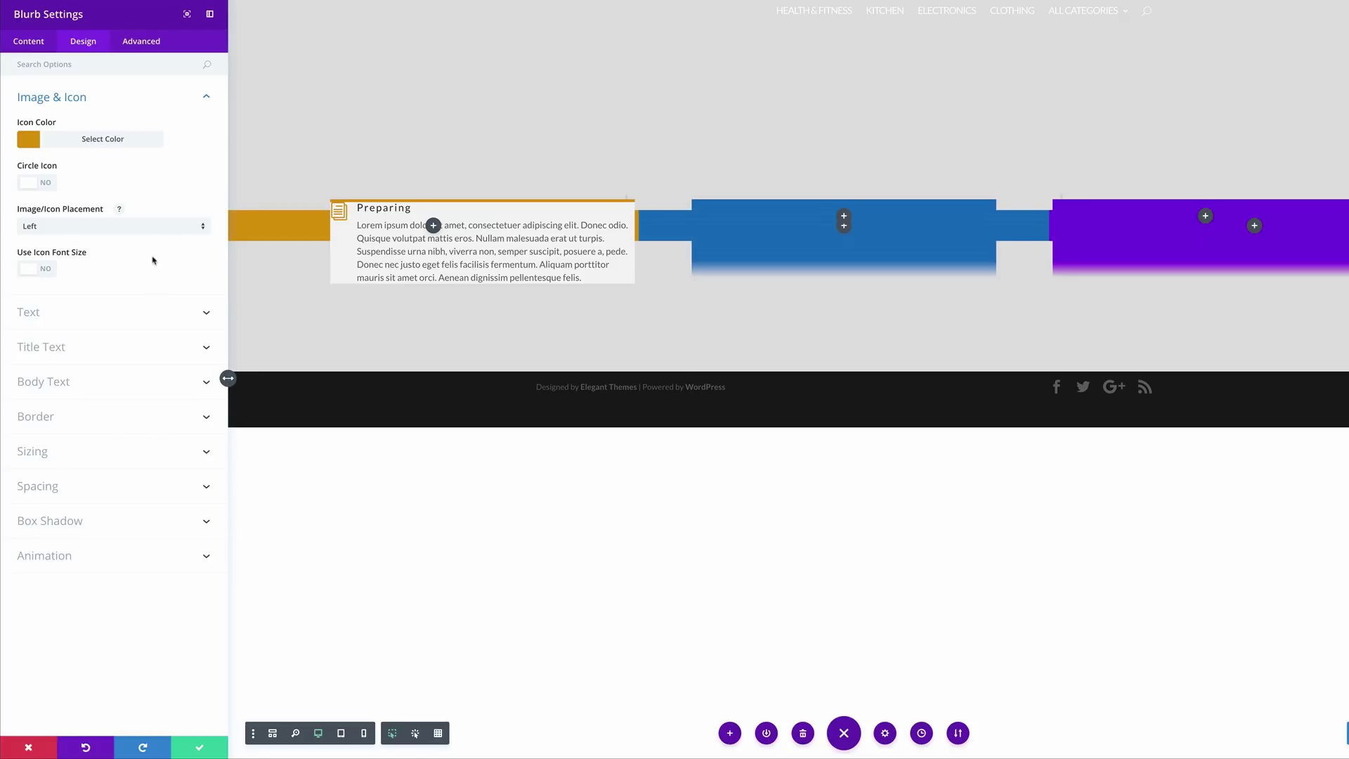
click(44, 272)
drag(105, 314, 63, 315)
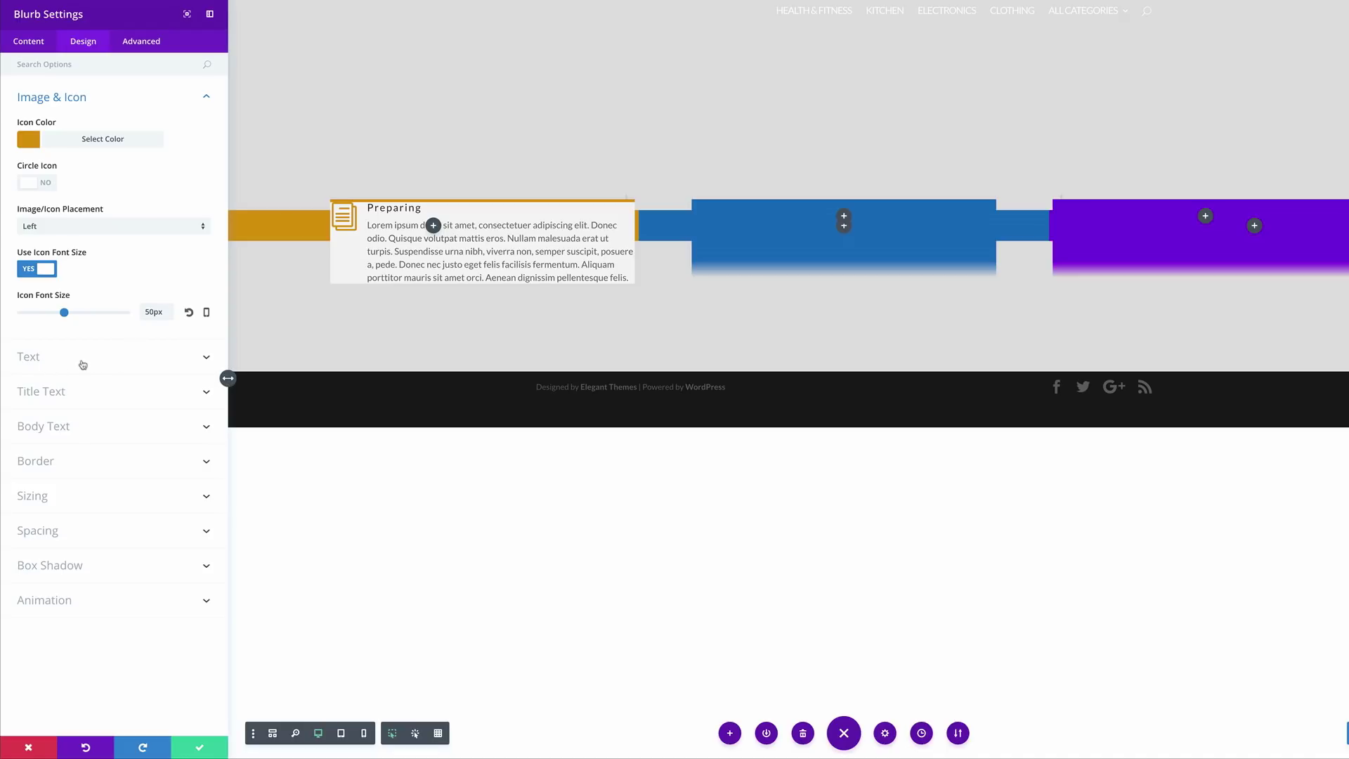
Step: Set the blurb's title text to the Crete Round font at 34px with left alignment
click(58, 359)
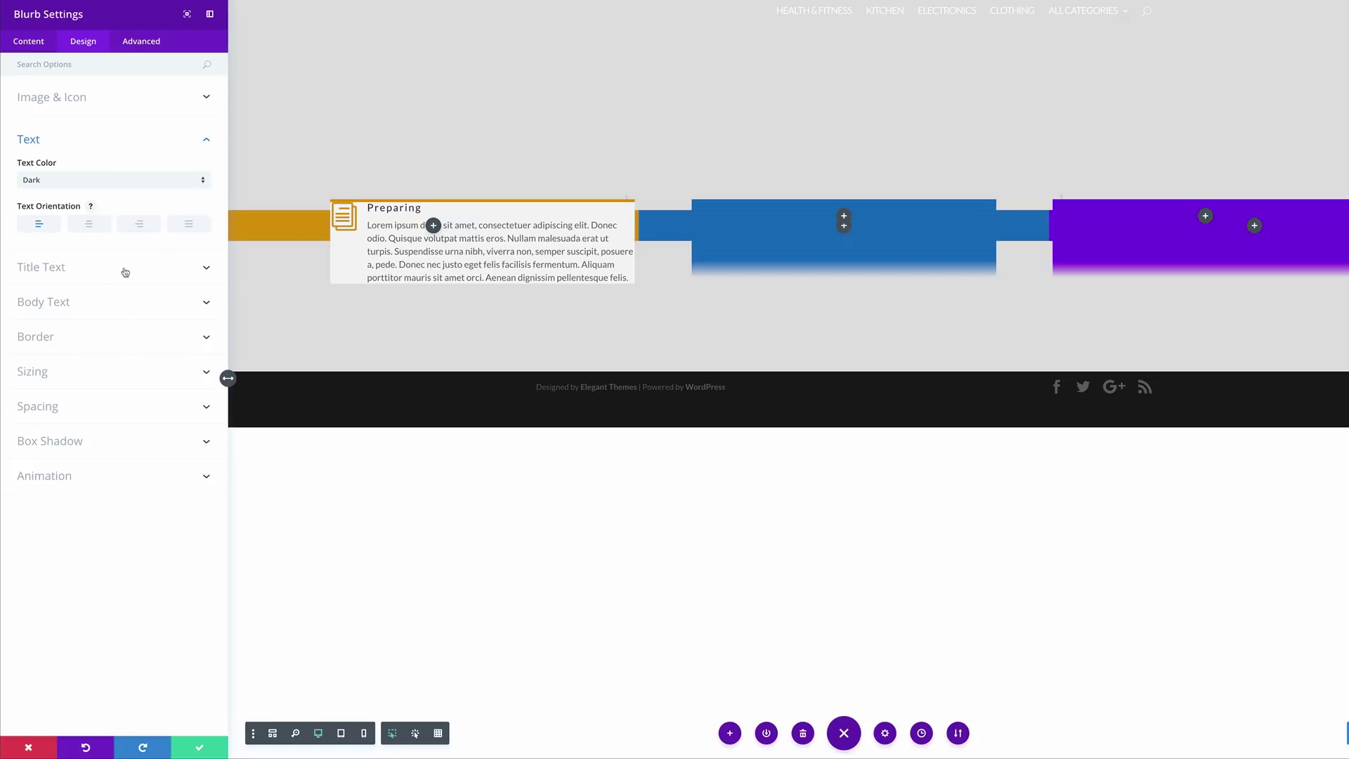
click(70, 272)
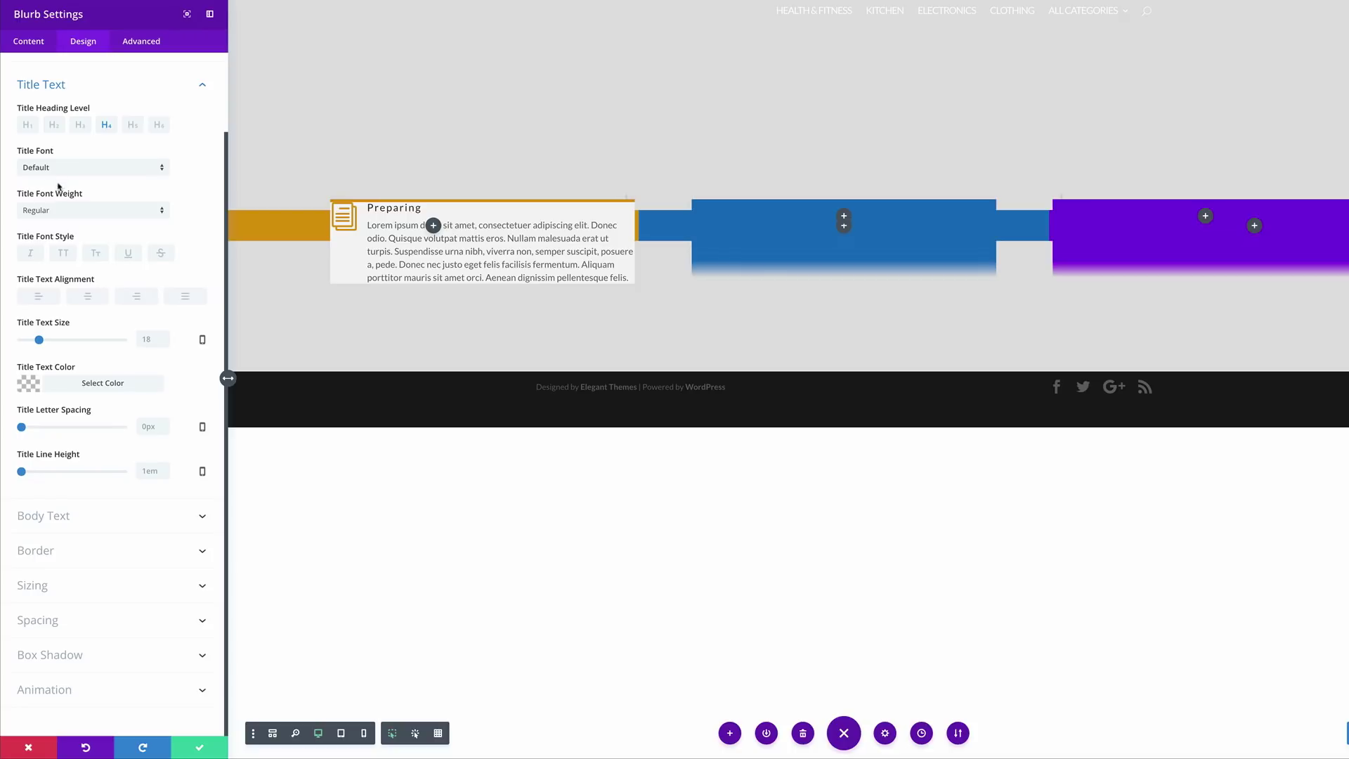
click(57, 169)
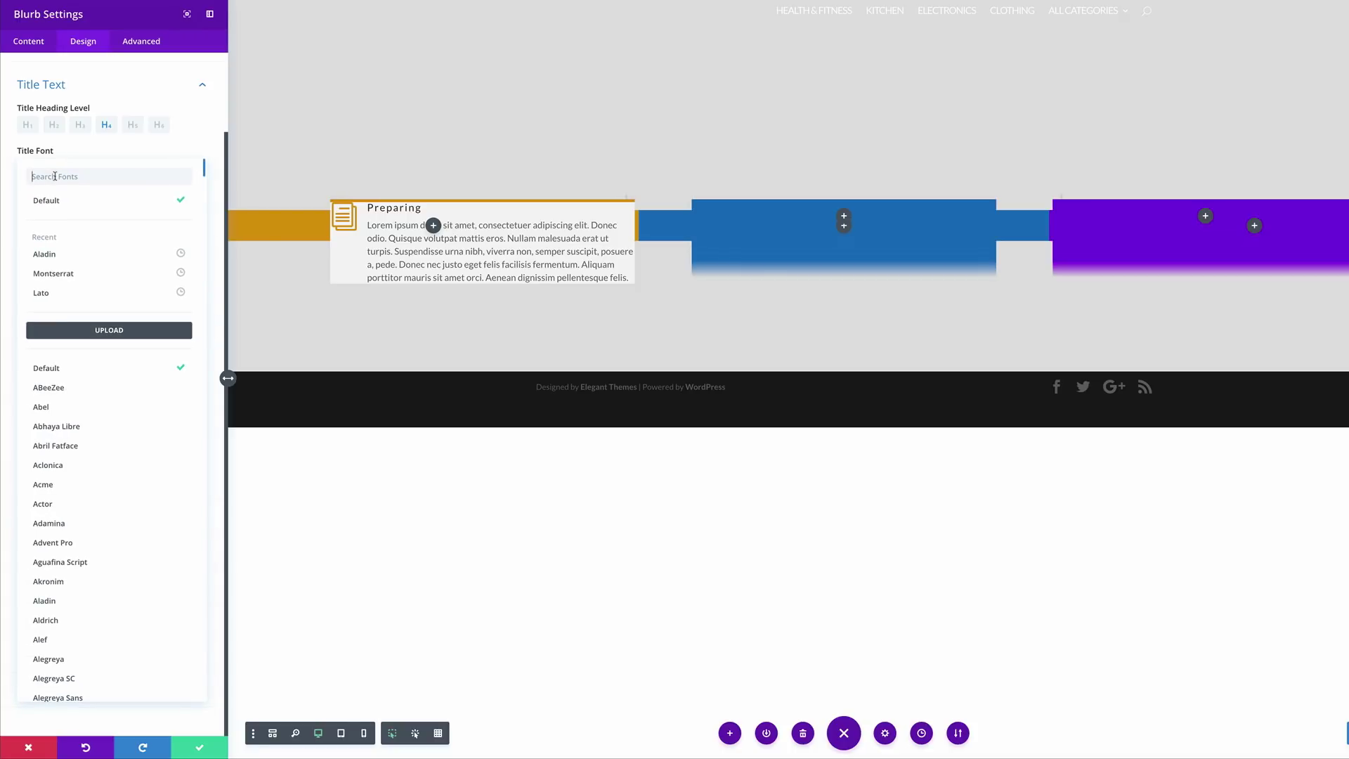
text(Crete)
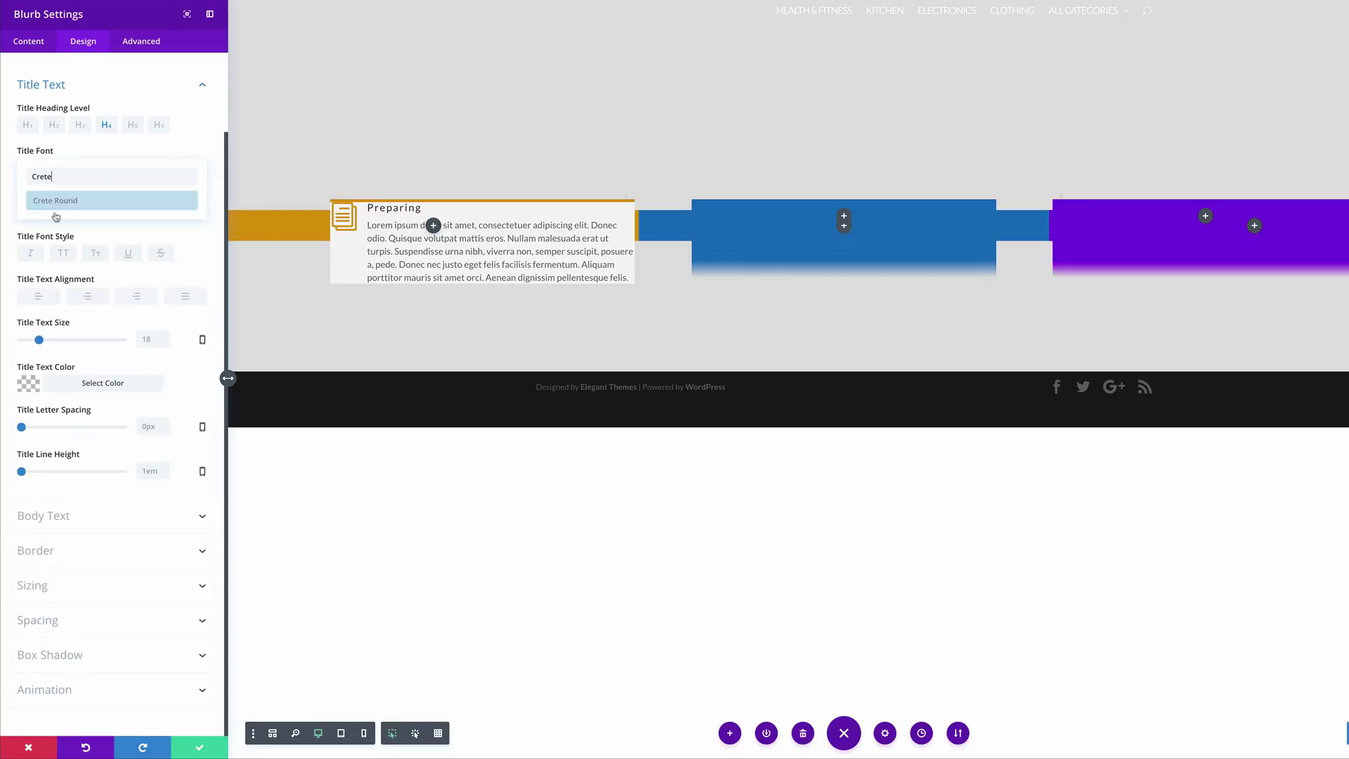
click(63, 203)
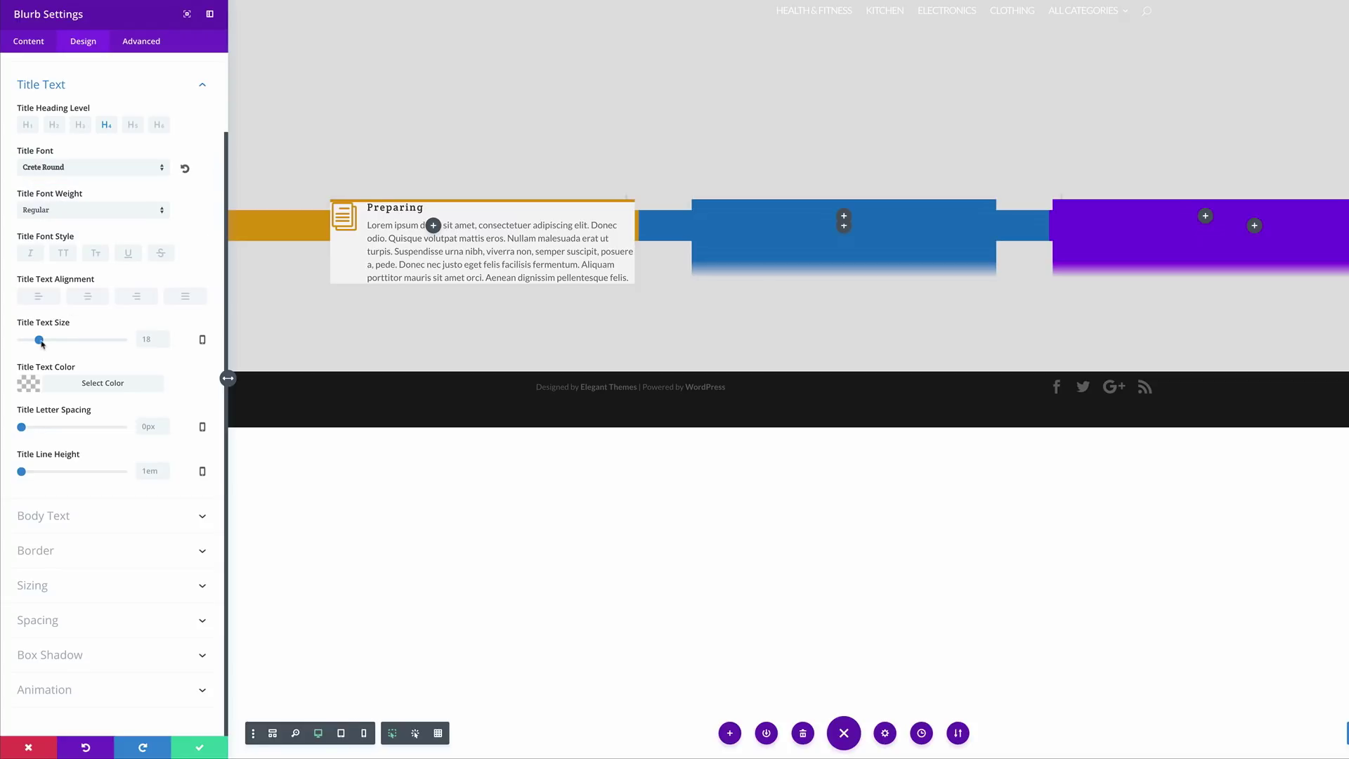
drag(39, 340, 56, 342)
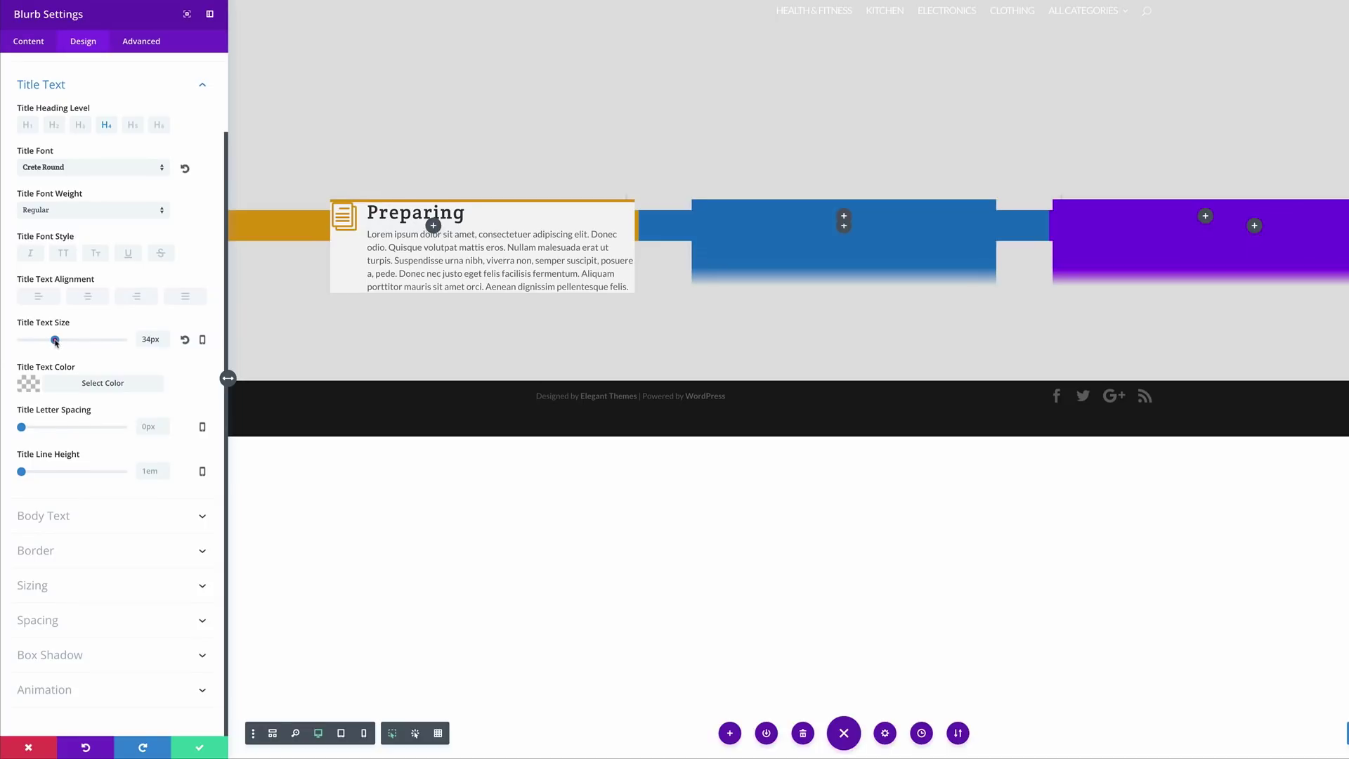
click(43, 298)
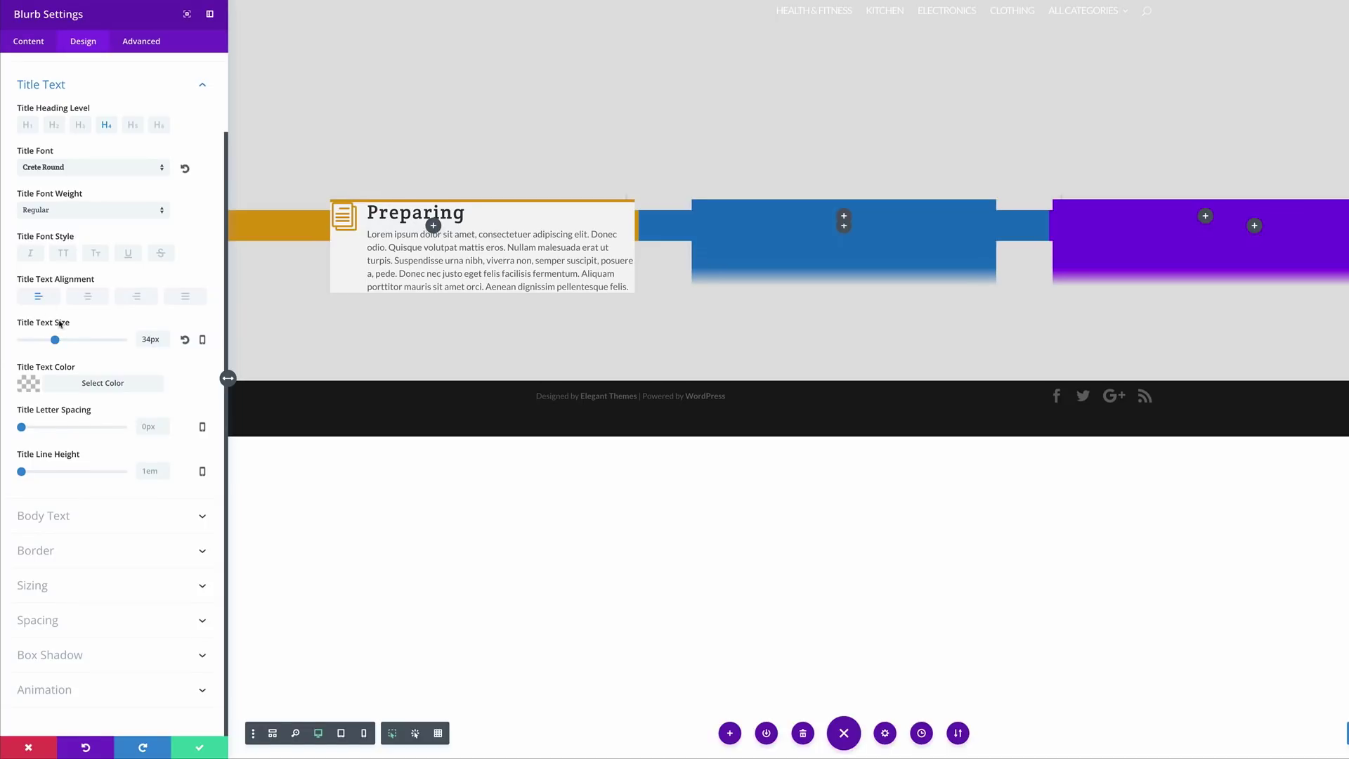
Step: Left-align the blurb's body text and slightly reduce its text size
click(63, 519)
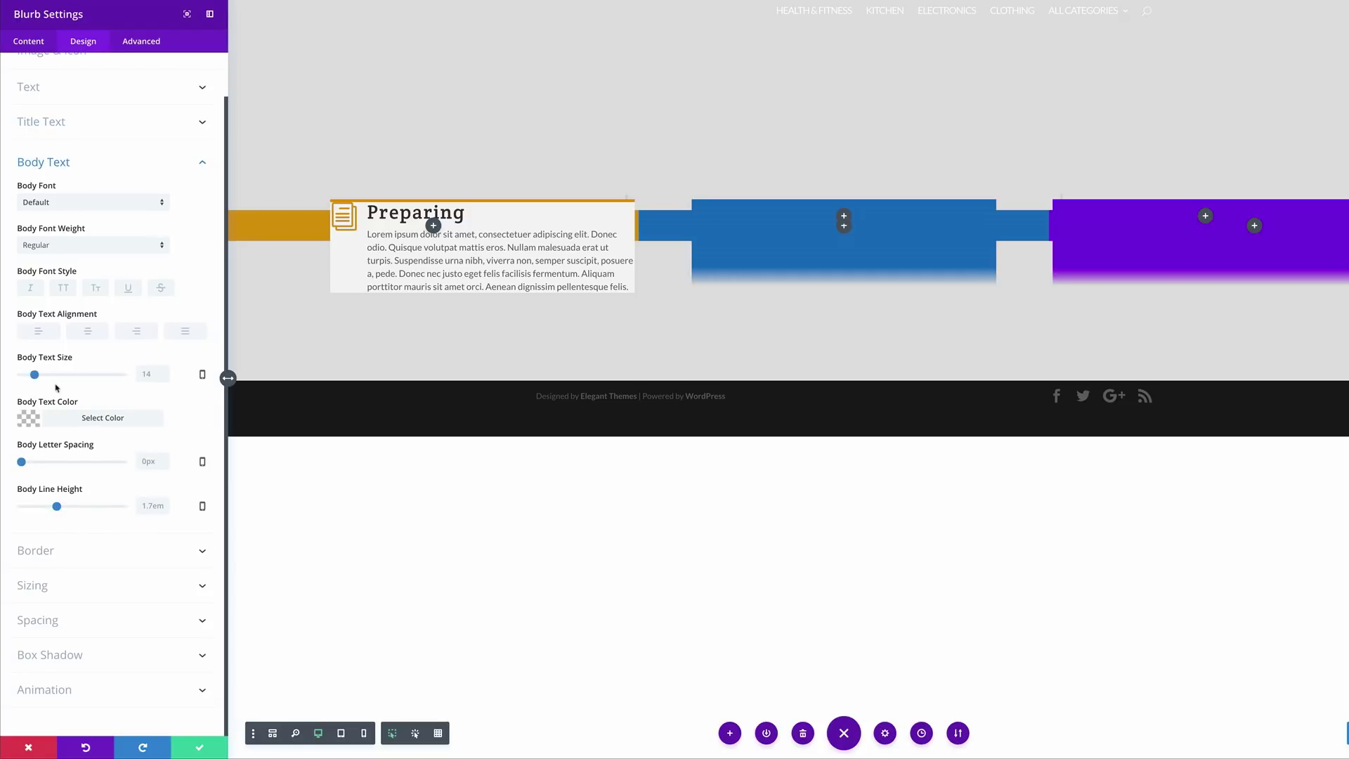
click(39, 331)
drag(34, 375, 32, 374)
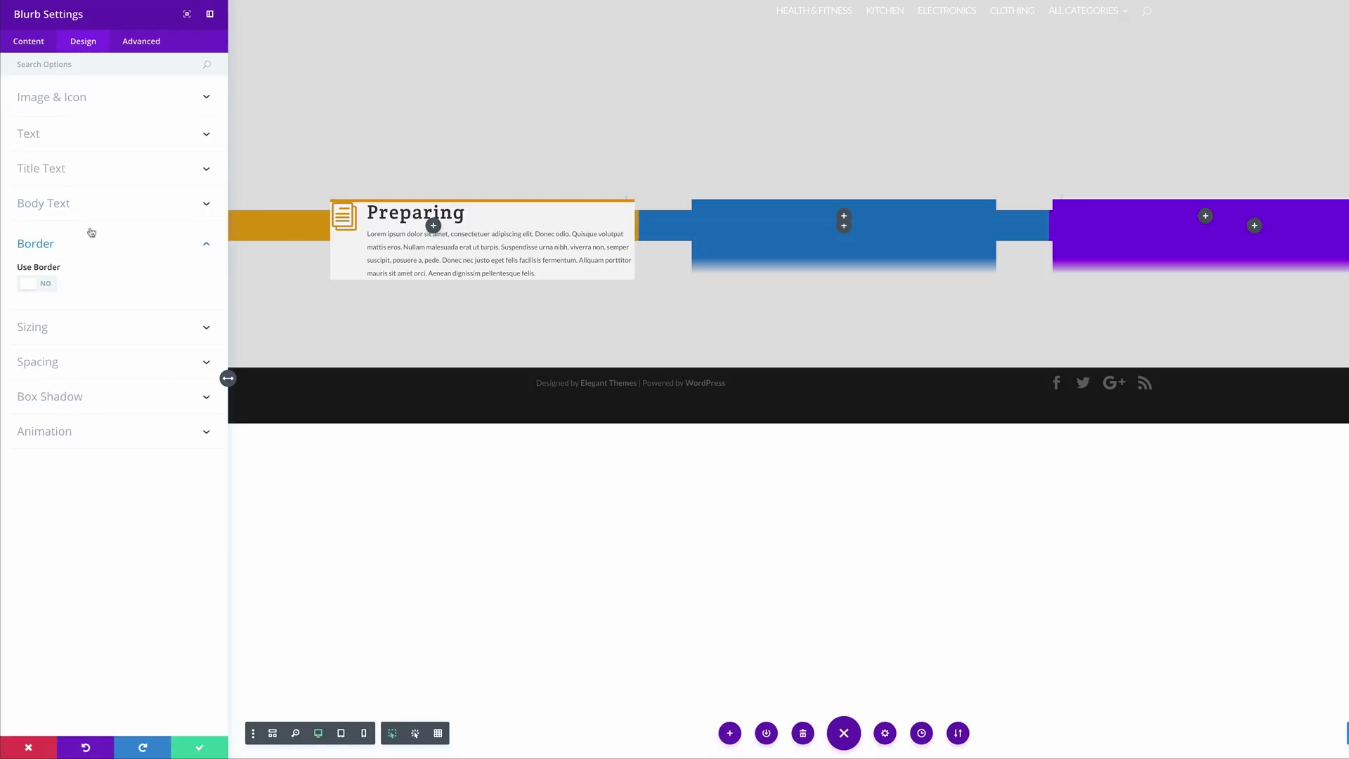
Step: Enable a border around the blurb and set its color to #000000
click(44, 283)
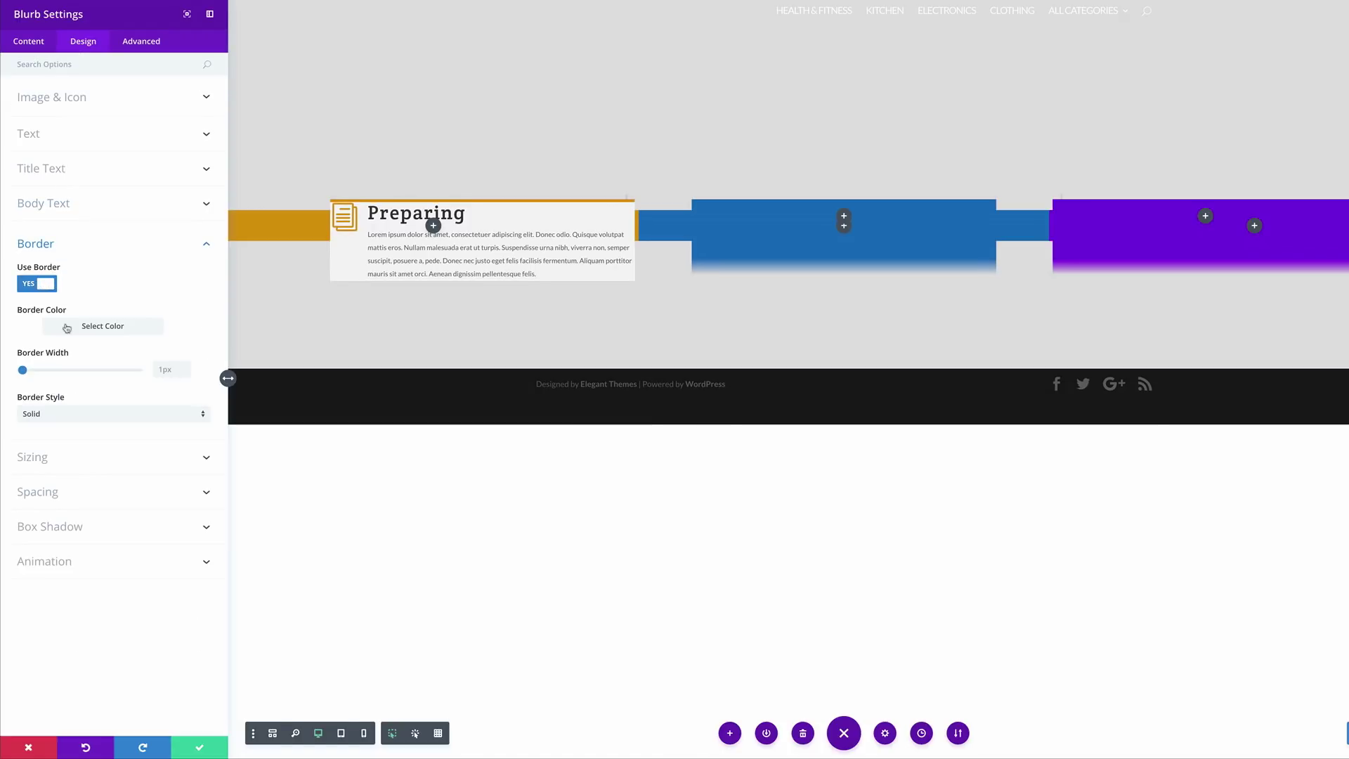
click(32, 326)
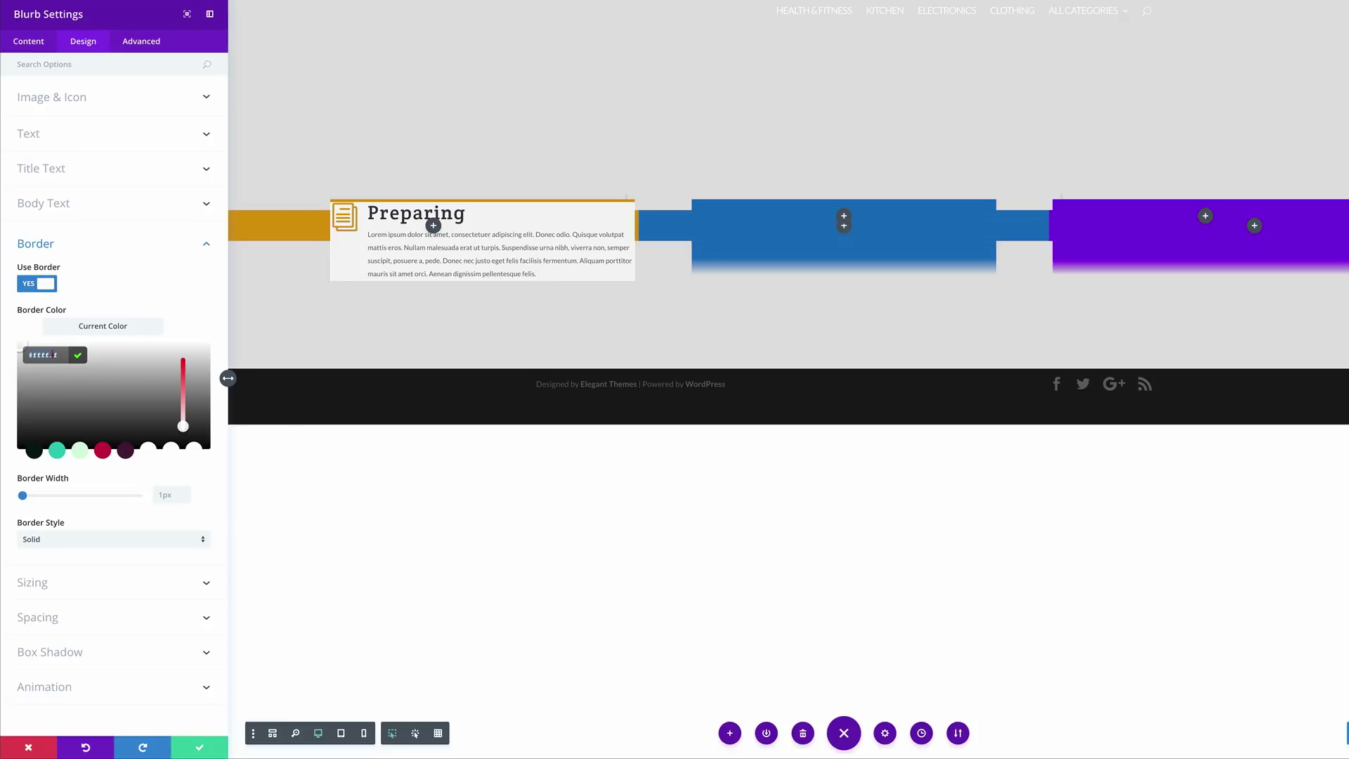
double_click(50, 354)
text(000000)
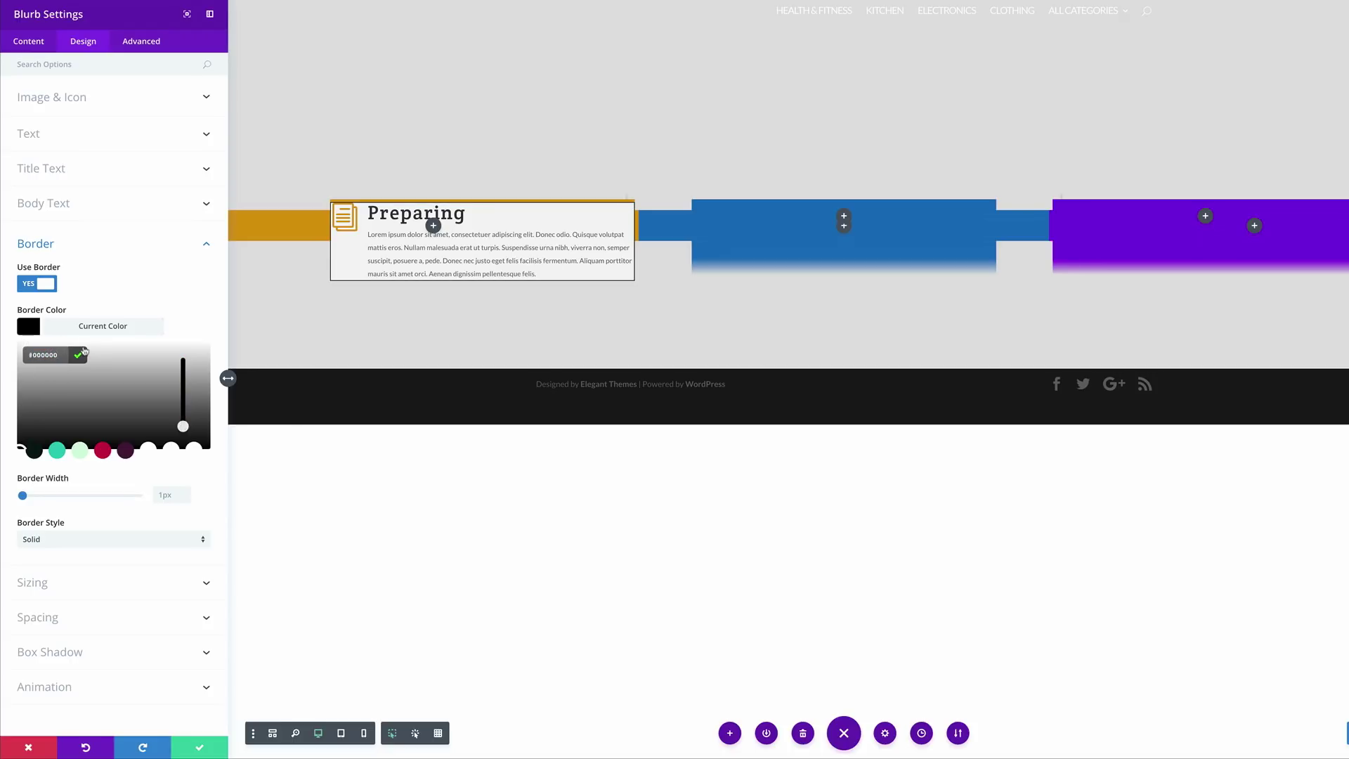
Step: Set the blurb's border width to 2px and its style to Dotted
click(27, 496)
click(23, 496)
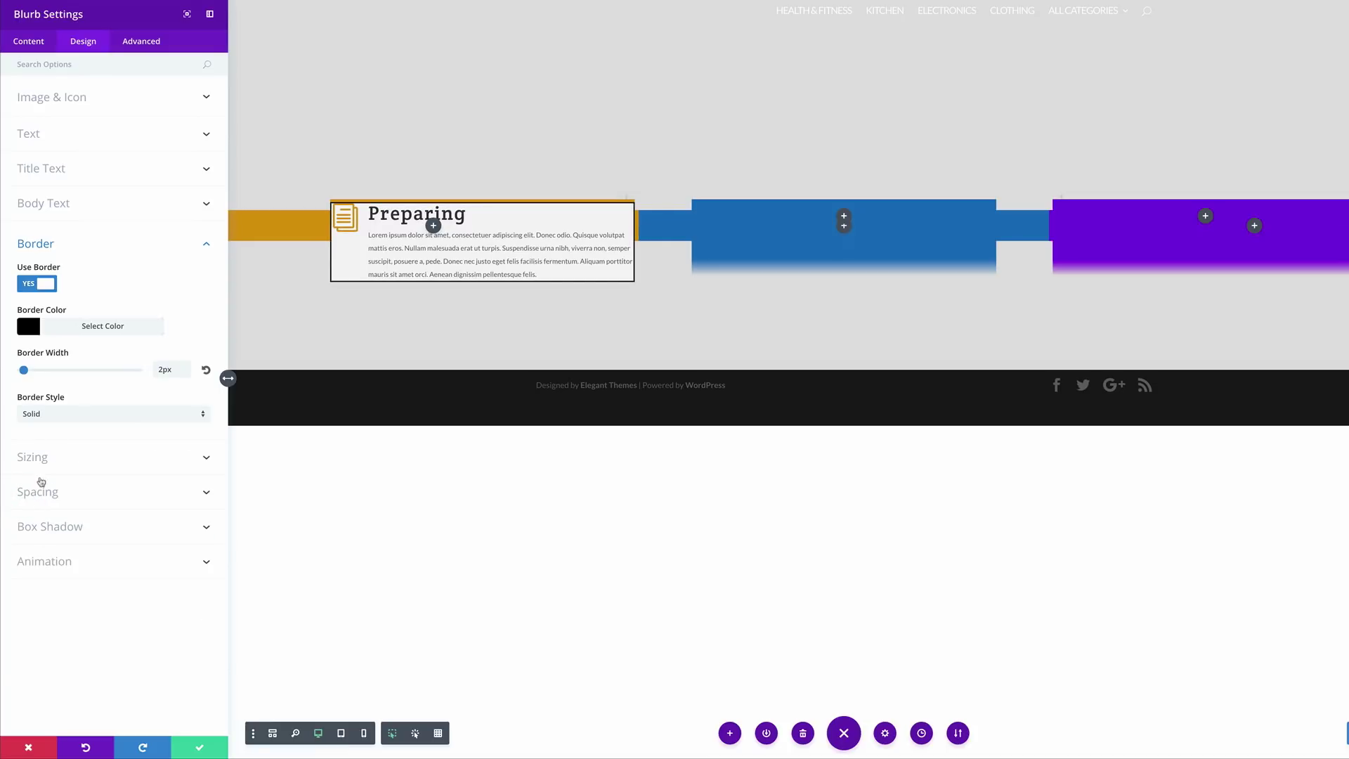
click(45, 415)
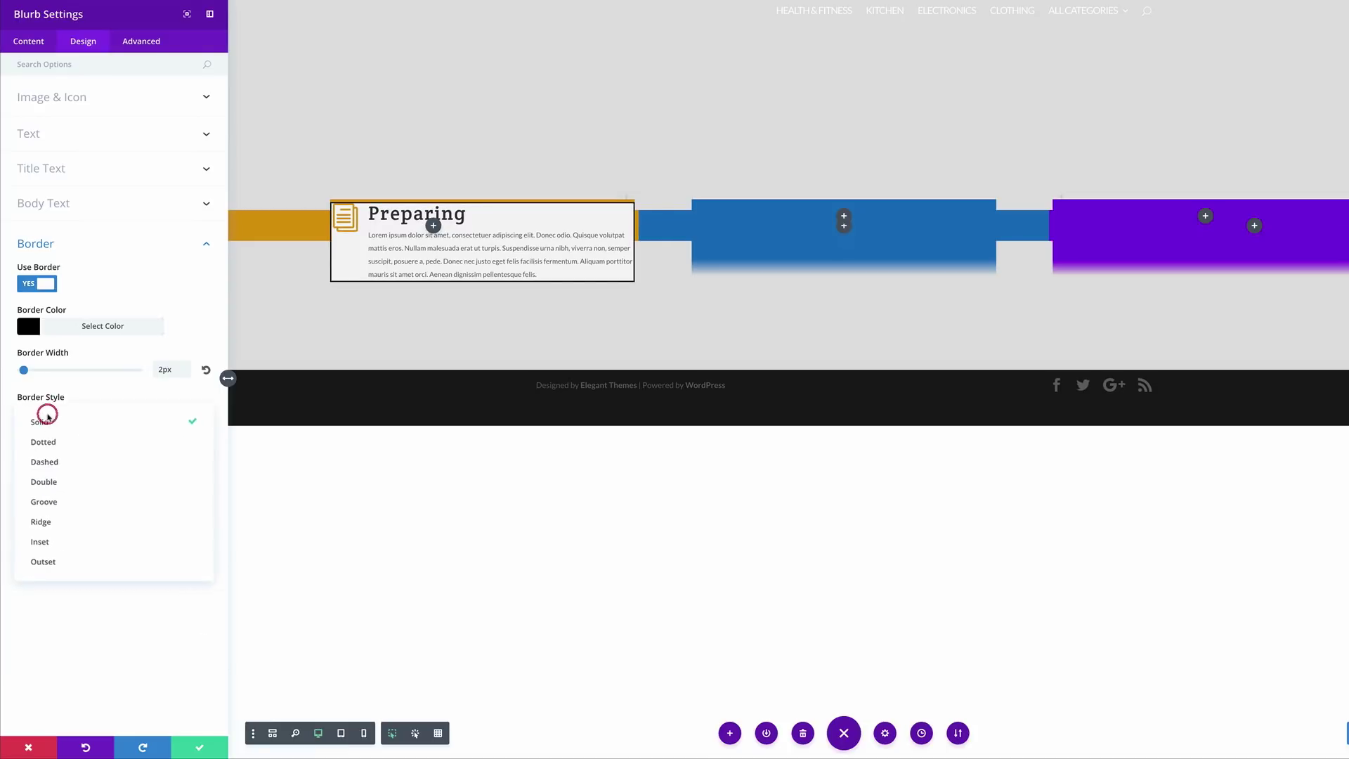
click(65, 446)
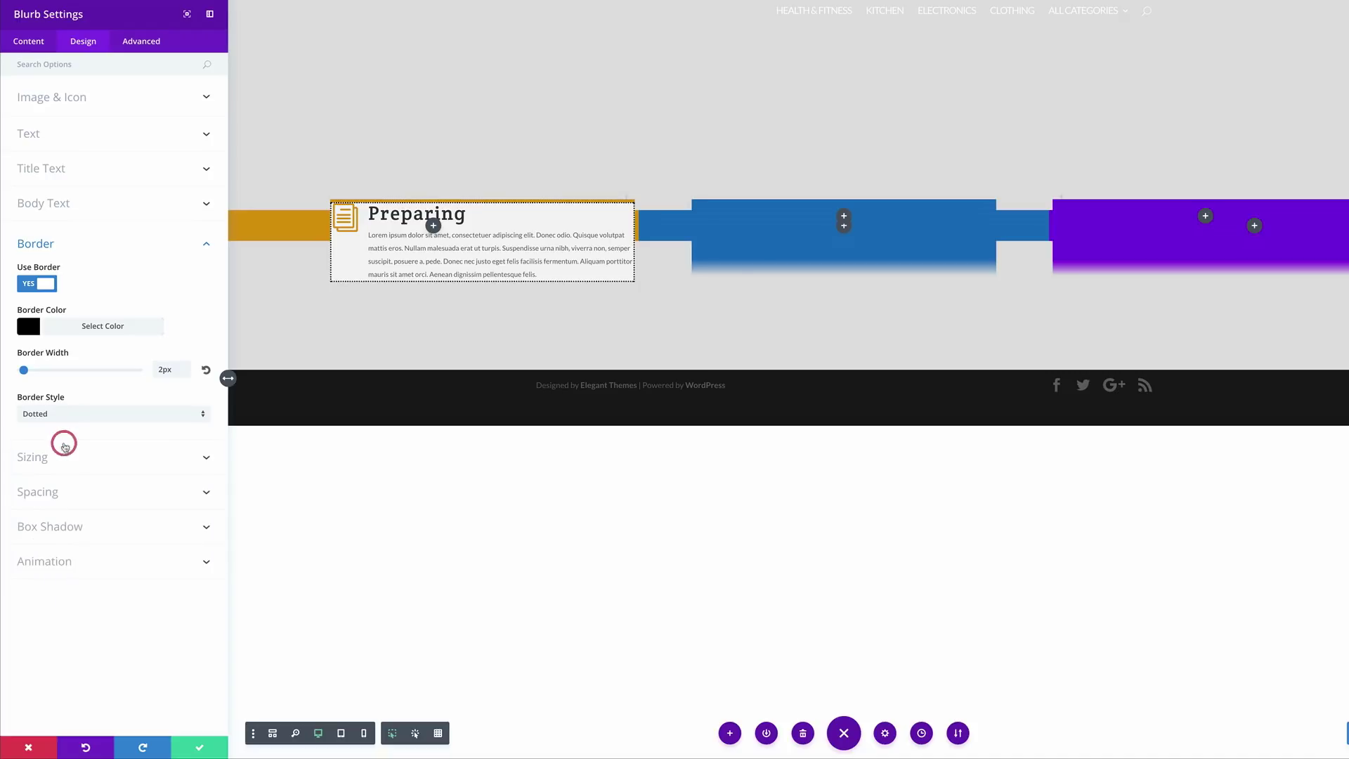
Step: Reduce the blurb's content width to 279px in the sizing options
click(147, 462)
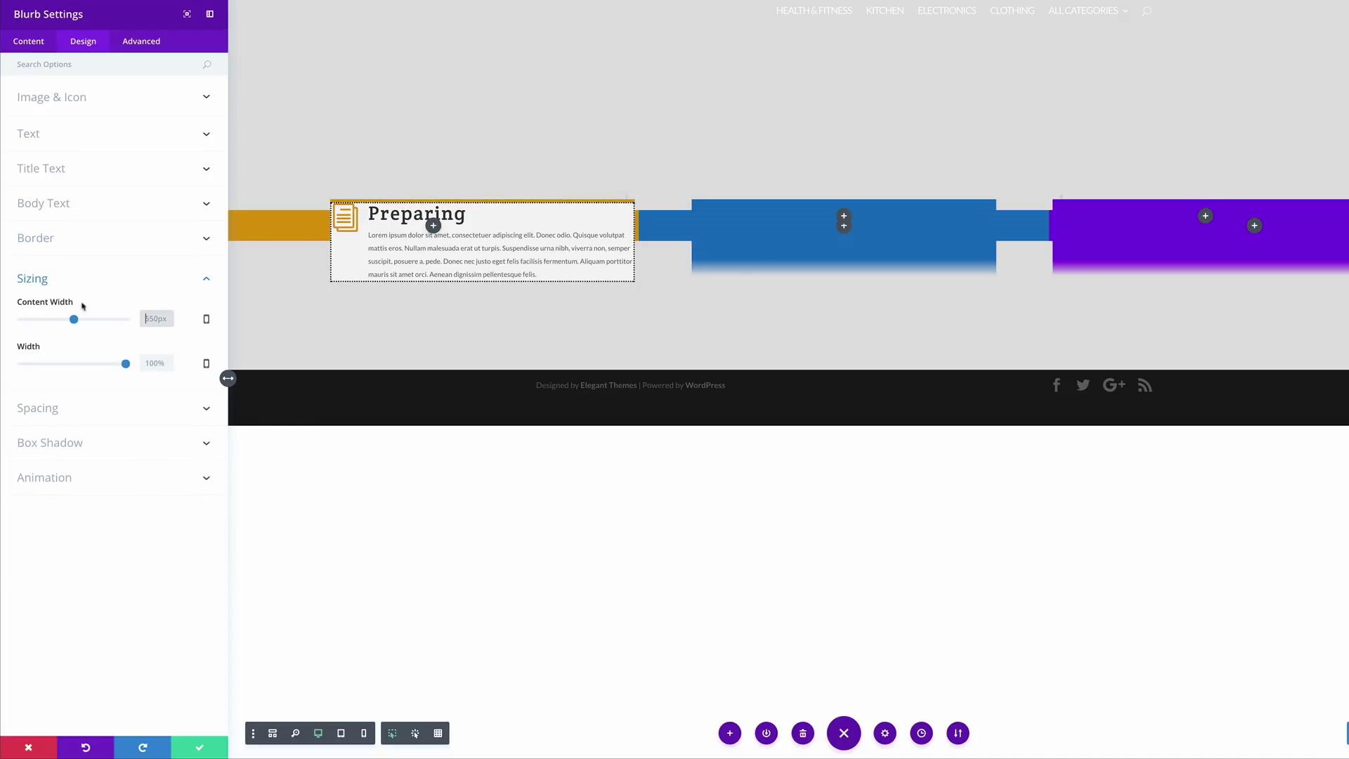
click(150, 316)
click(142, 545)
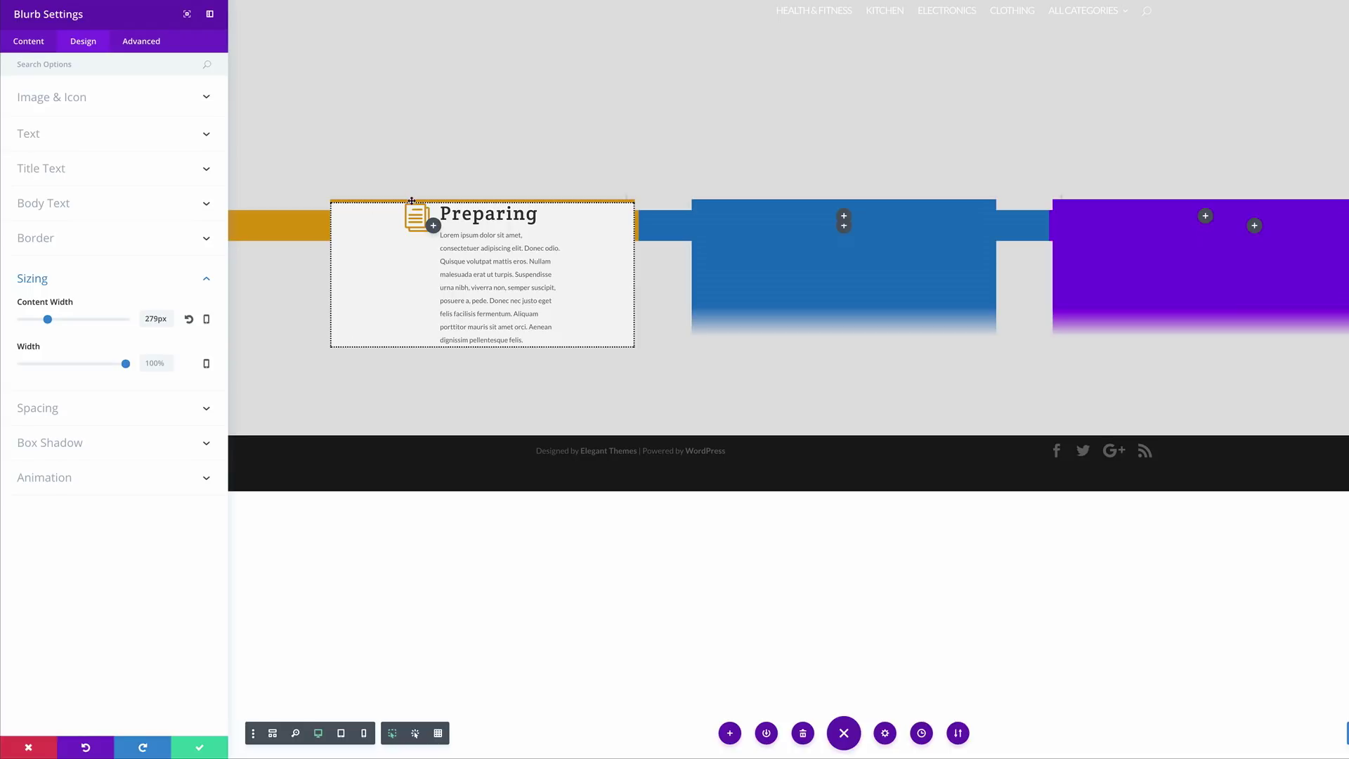
Step: Set the blurb's custom padding to 30px on all four sides and save the blurb
click(47, 411)
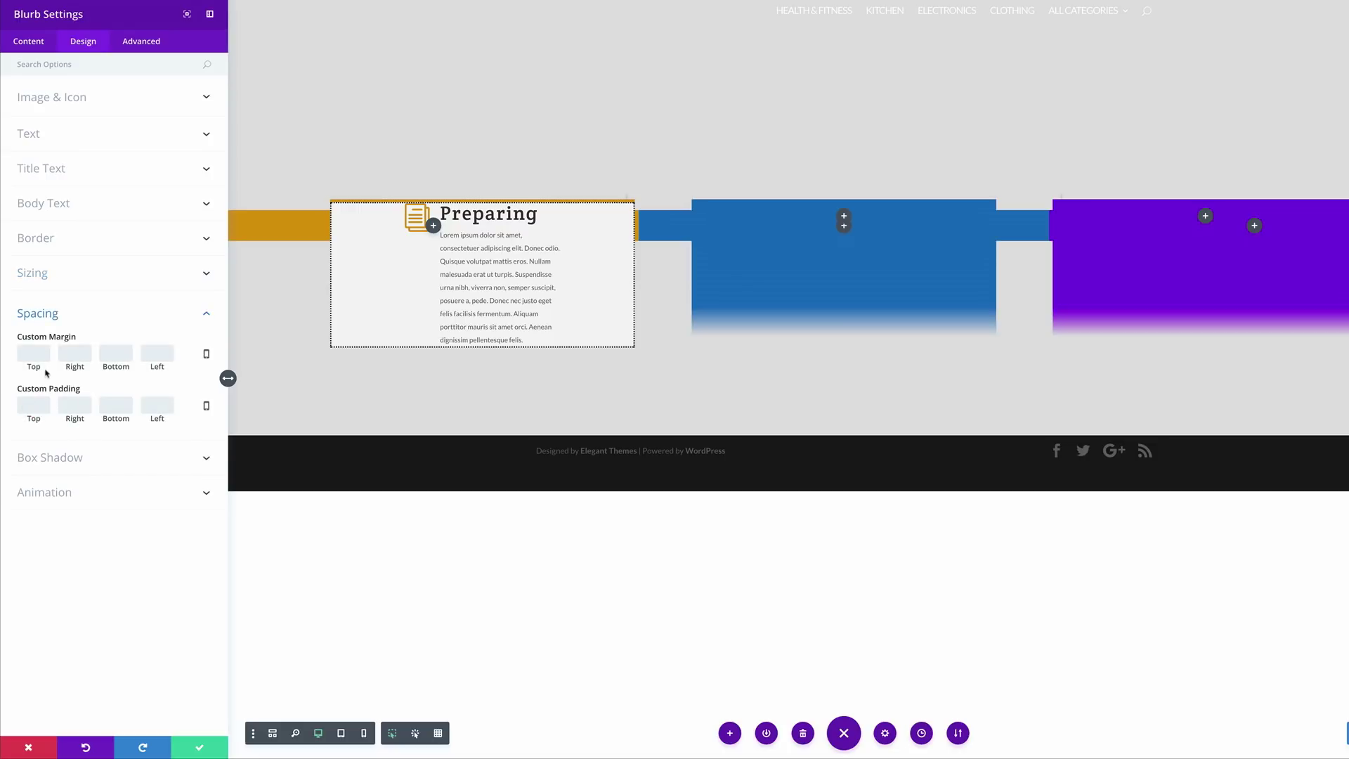
click(39, 402)
text(30px)
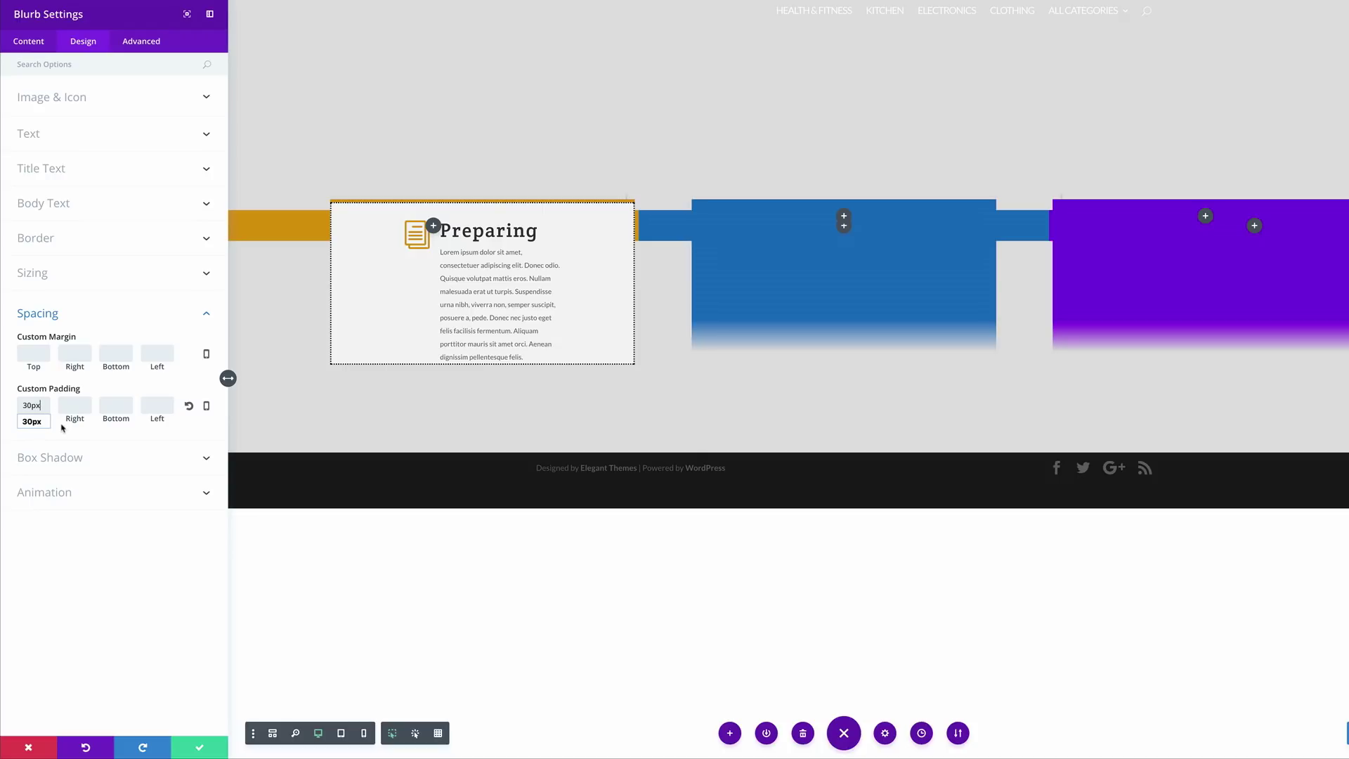
click(74, 405)
text(30px)
click(116, 405)
text(30px)
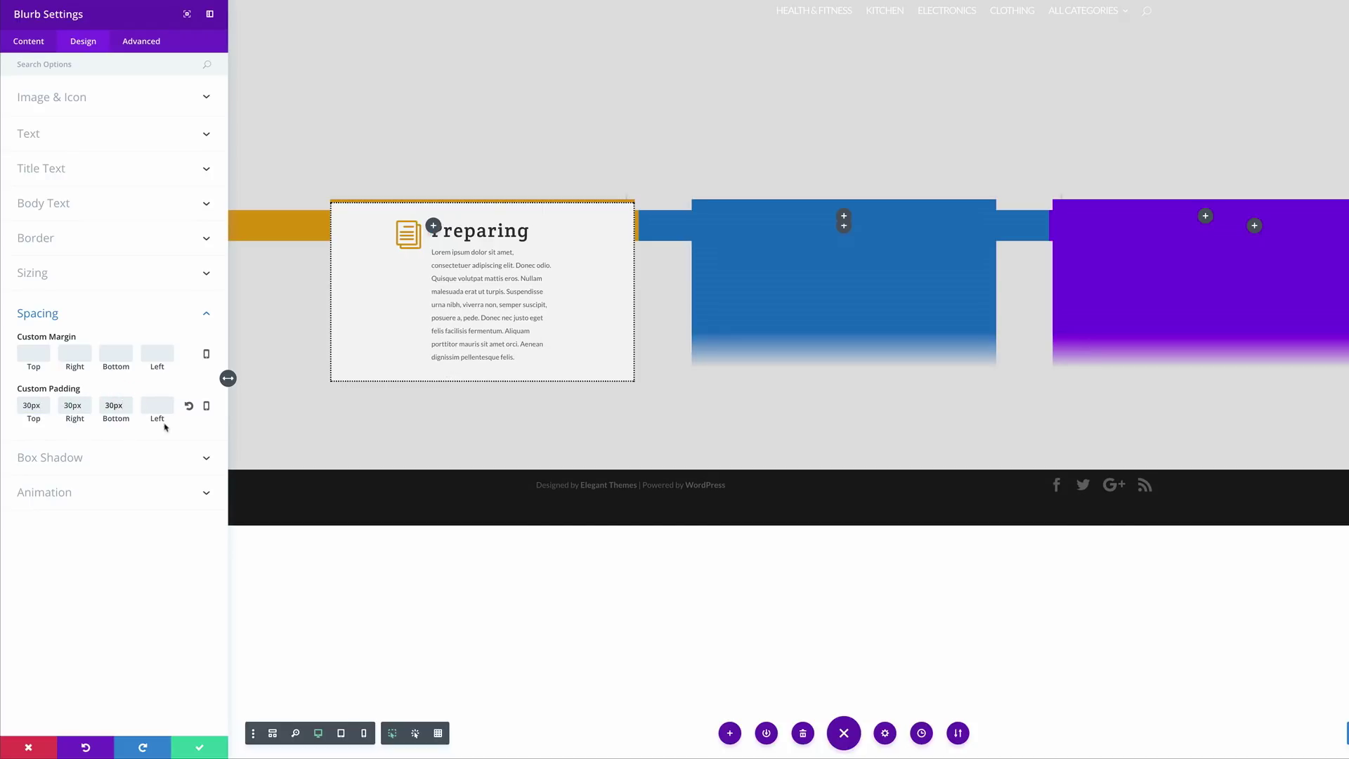
click(159, 405)
text(30px)
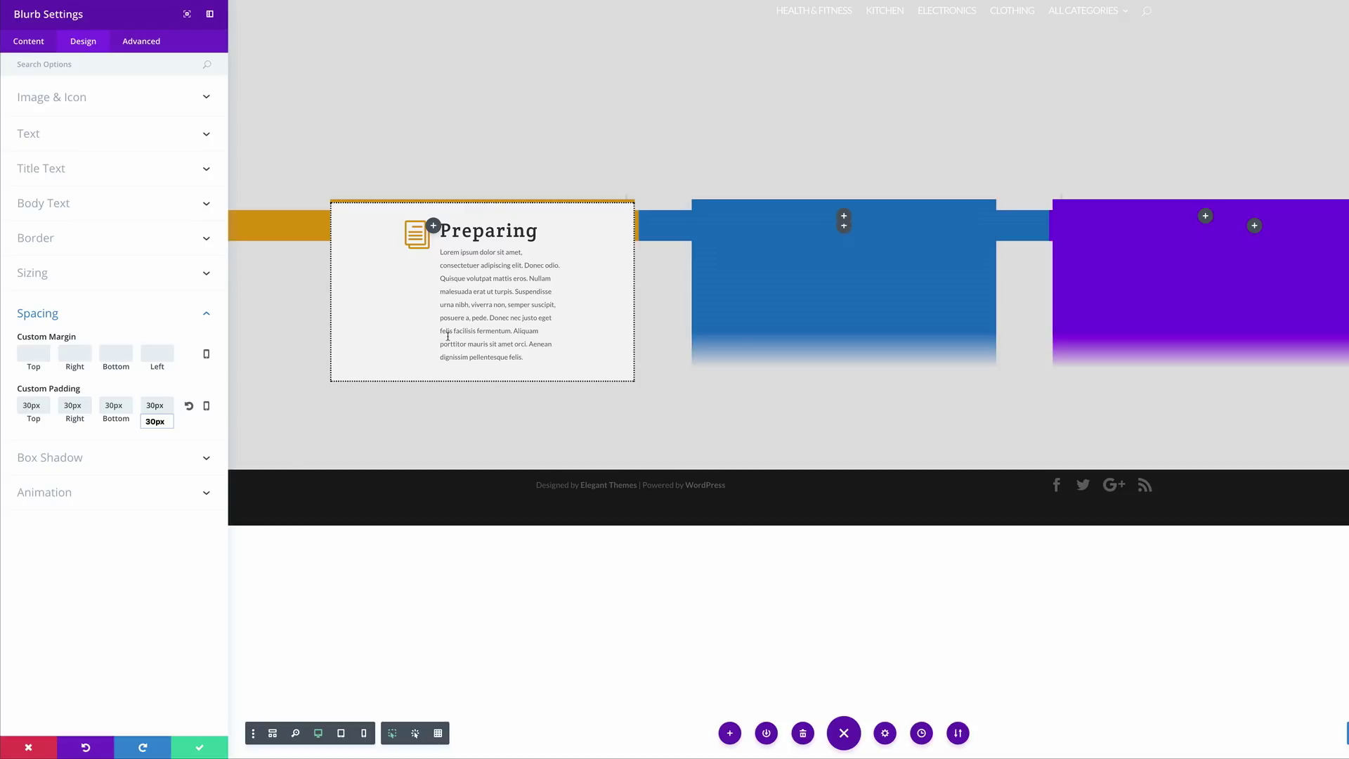
click(200, 749)
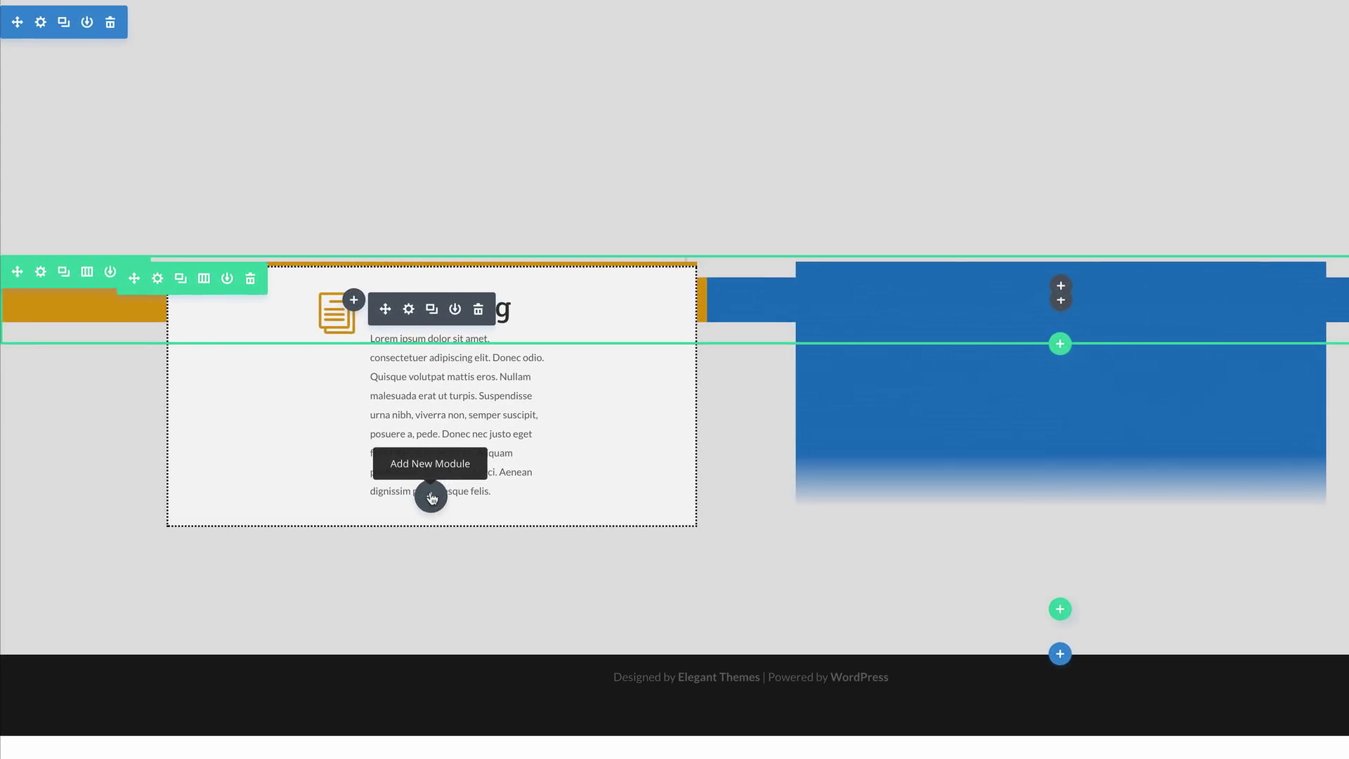
Step: Add a Text module directly below the Preparing blurb in the same column
click(431, 498)
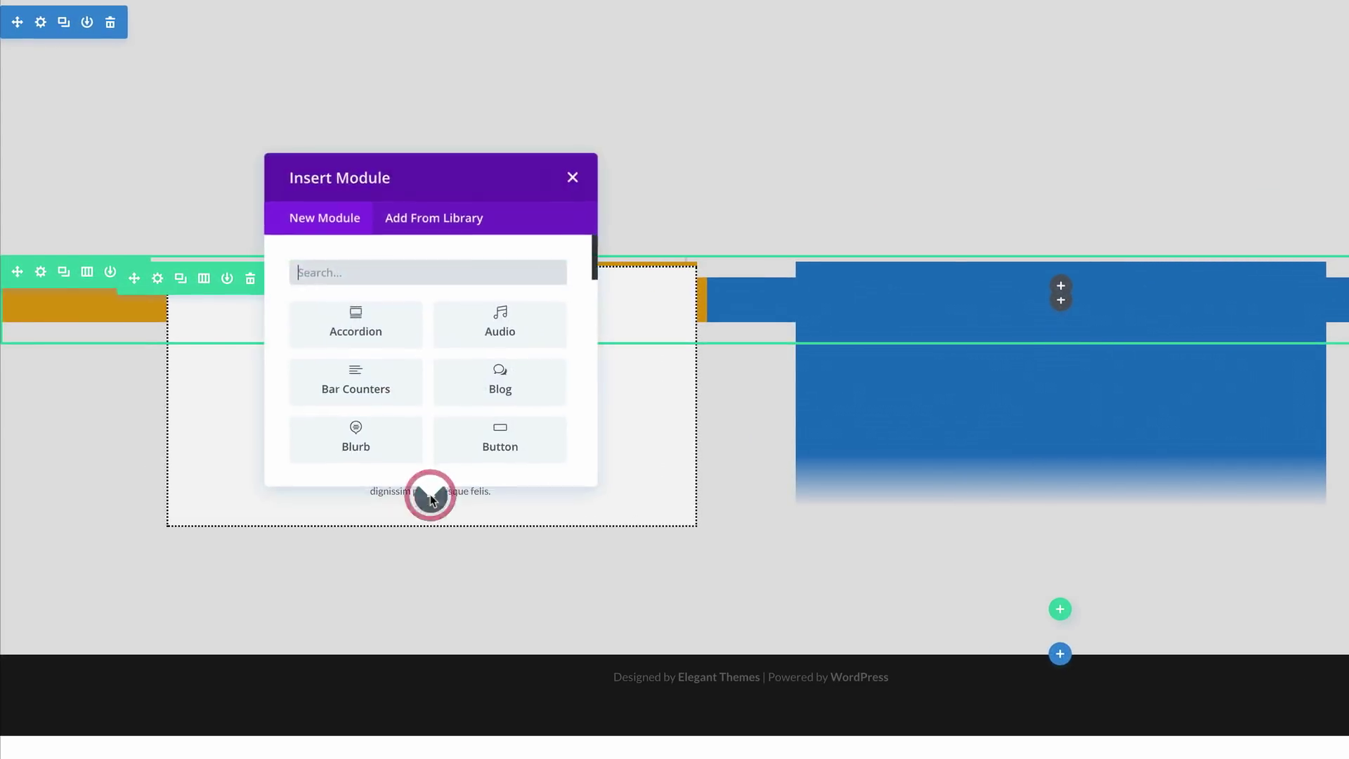
click(416, 271)
text(text)
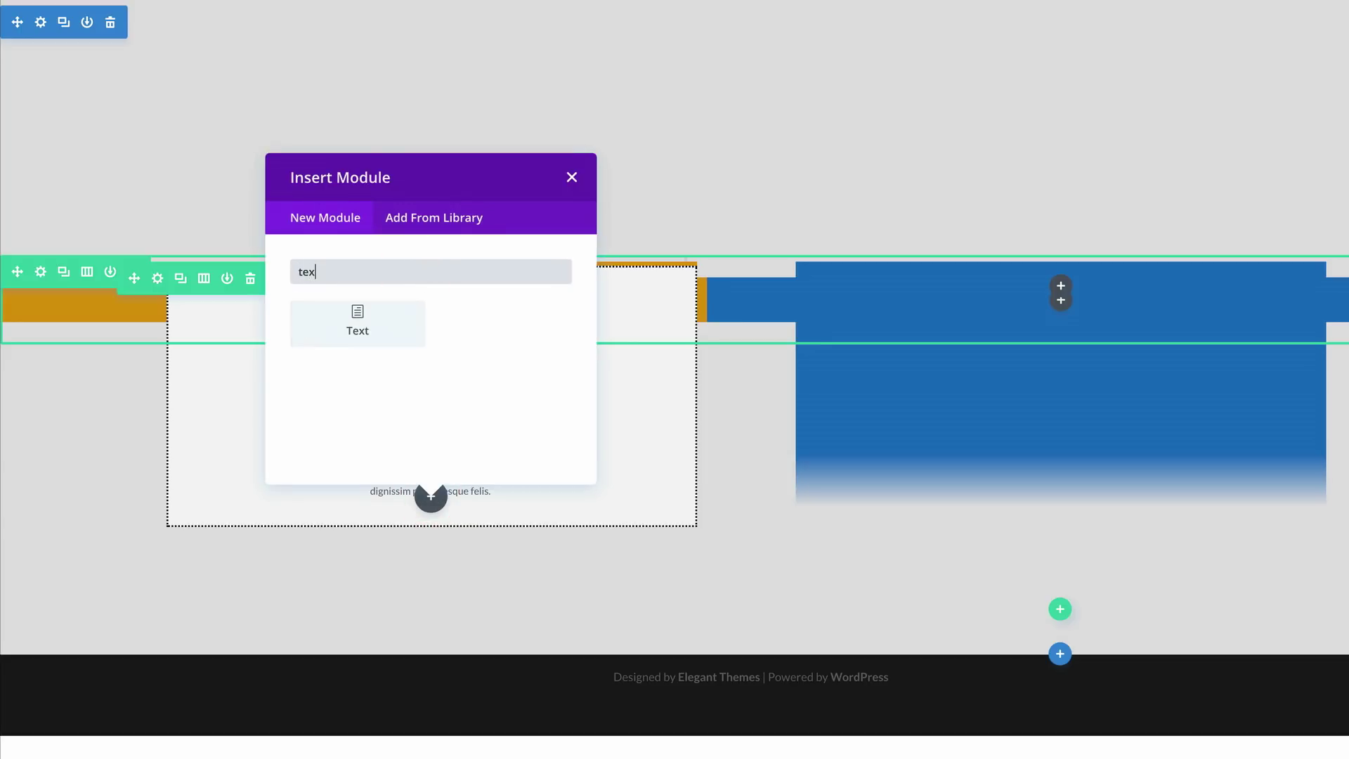
click(386, 319)
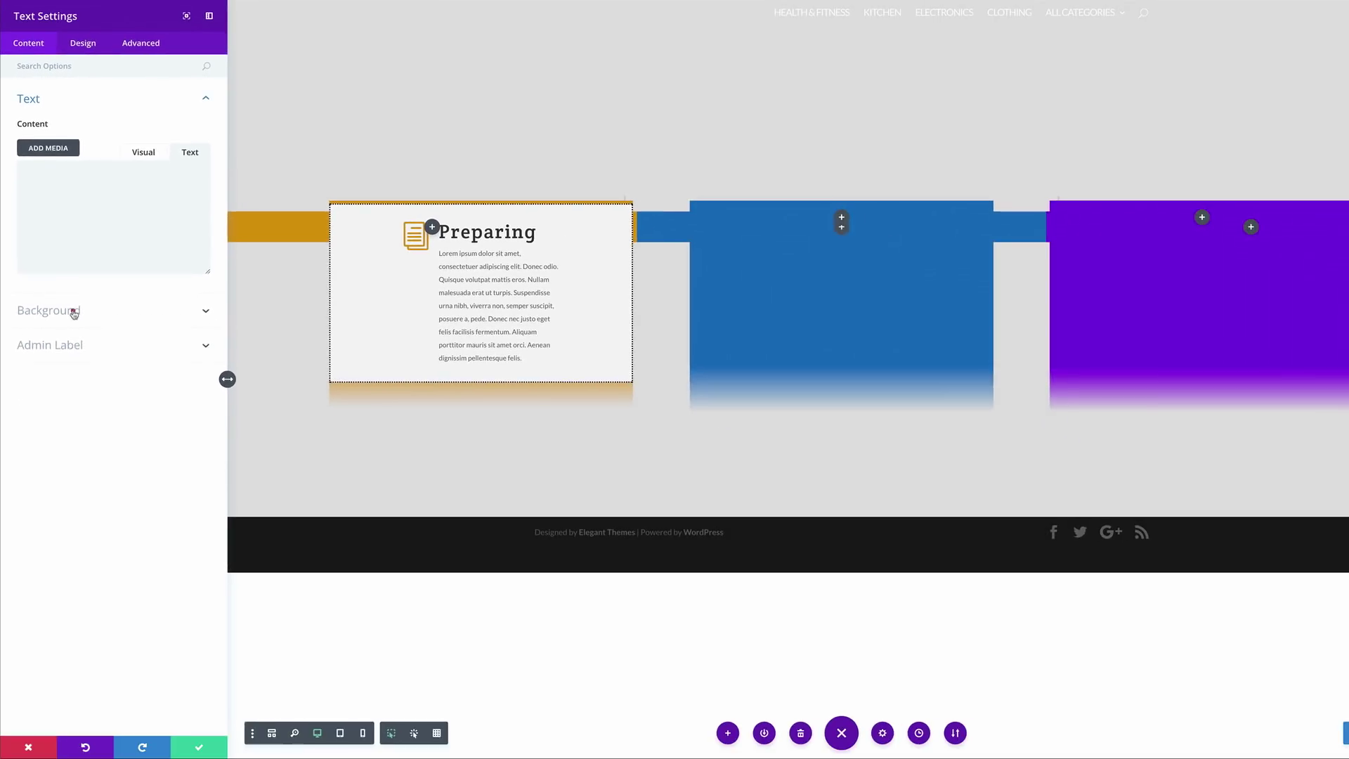
Step: Add a gradient background to the text module
click(107, 425)
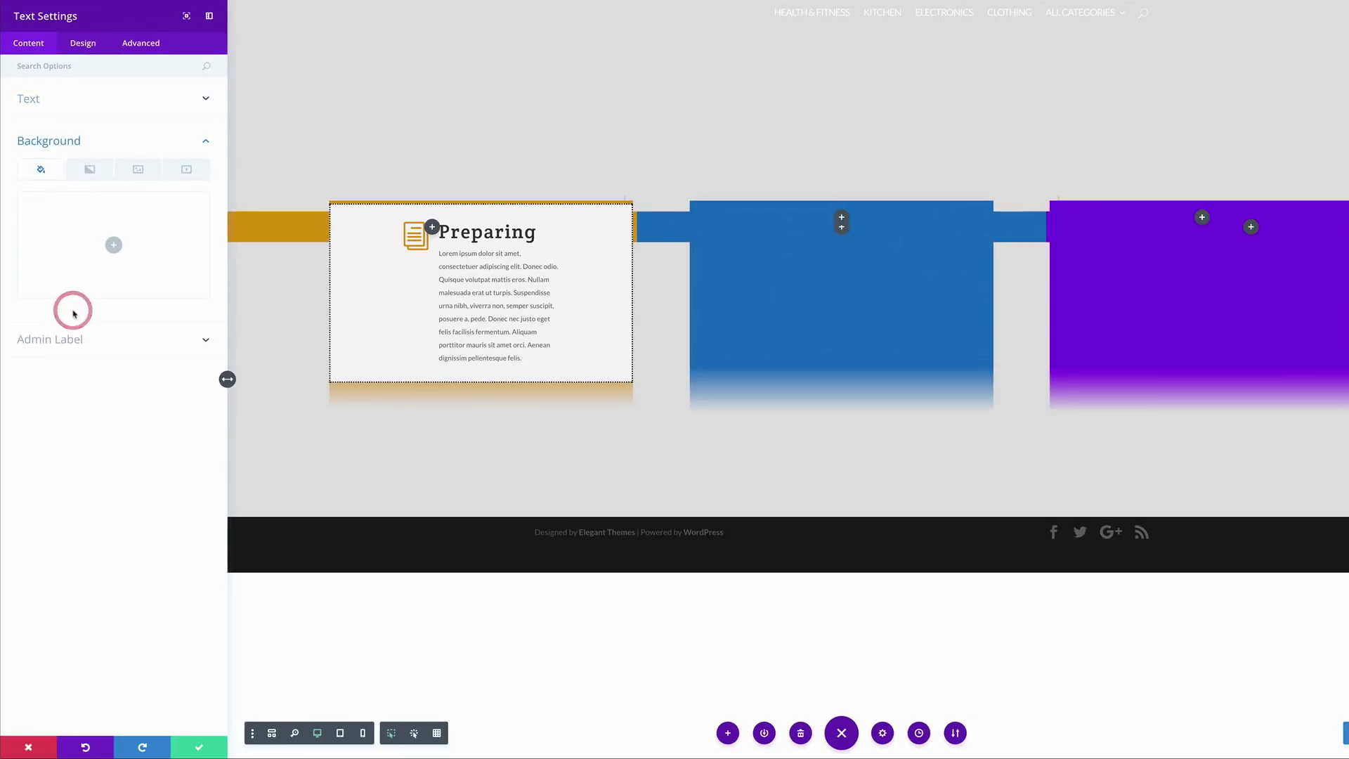
click(88, 173)
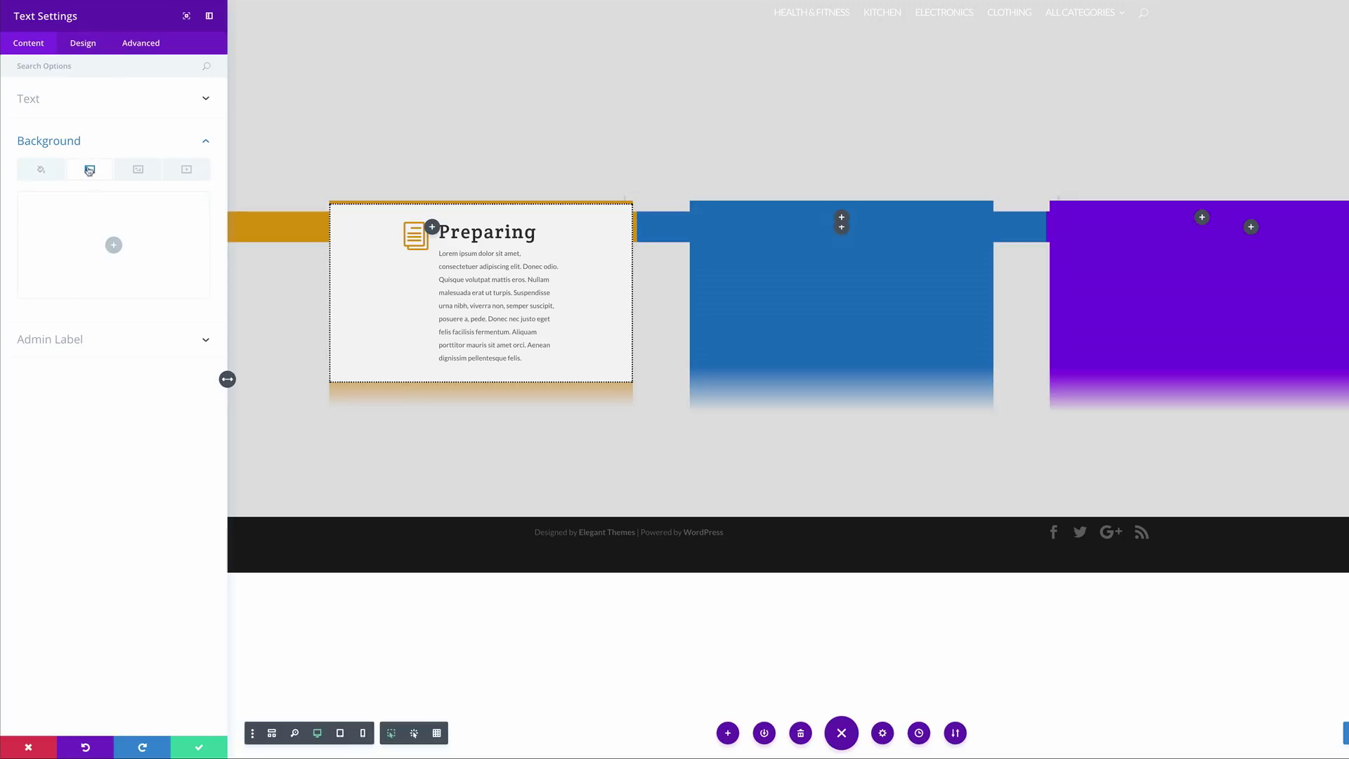
click(114, 245)
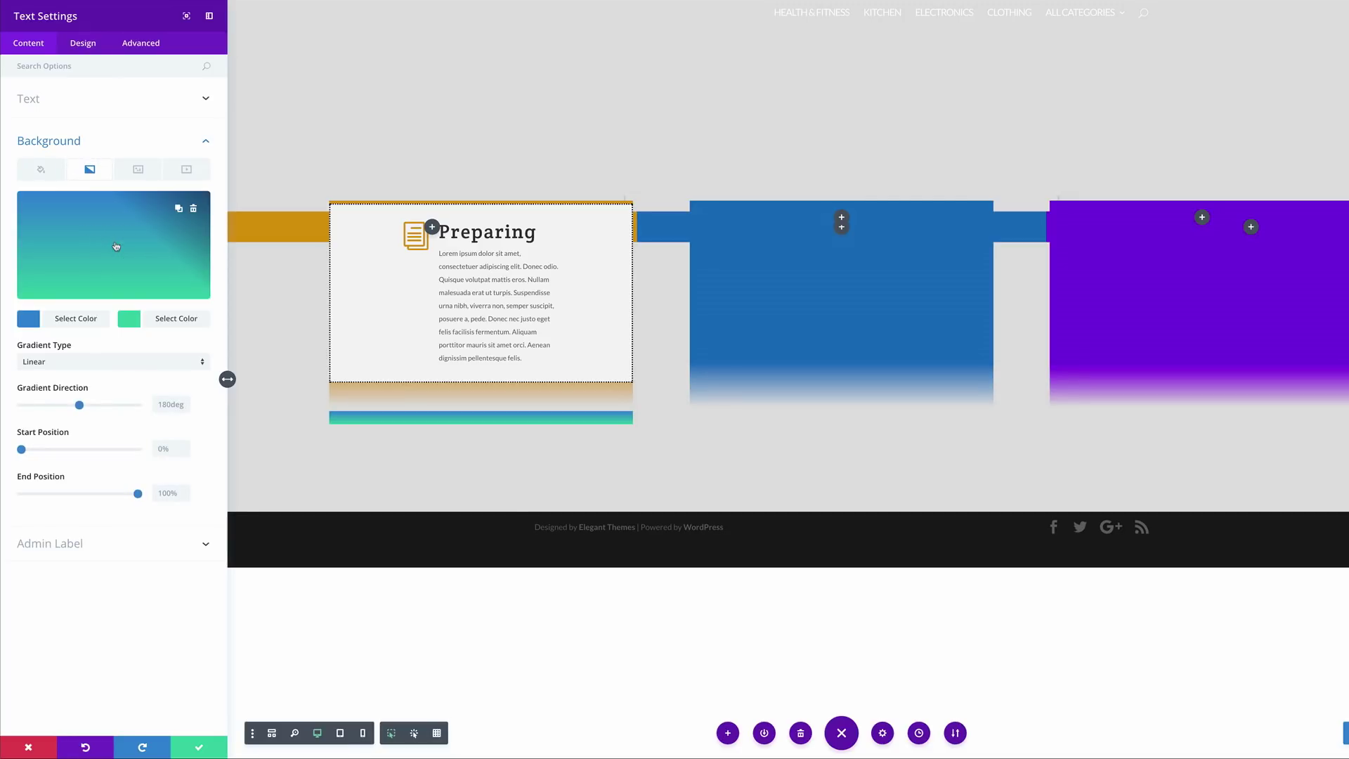
Step: Try #e09900 with slightly reduced opacity as the first color of the text module's background gradient
click(26, 322)
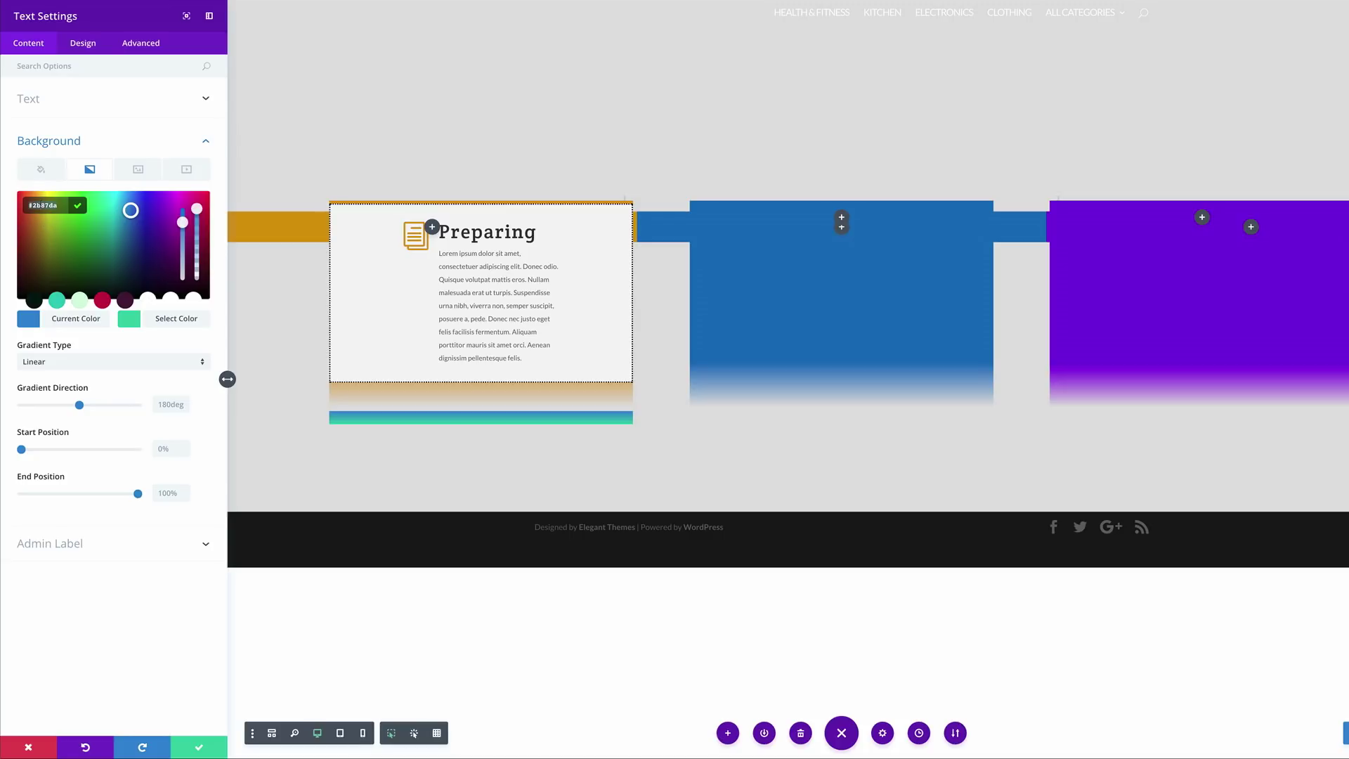
text(#e09900)
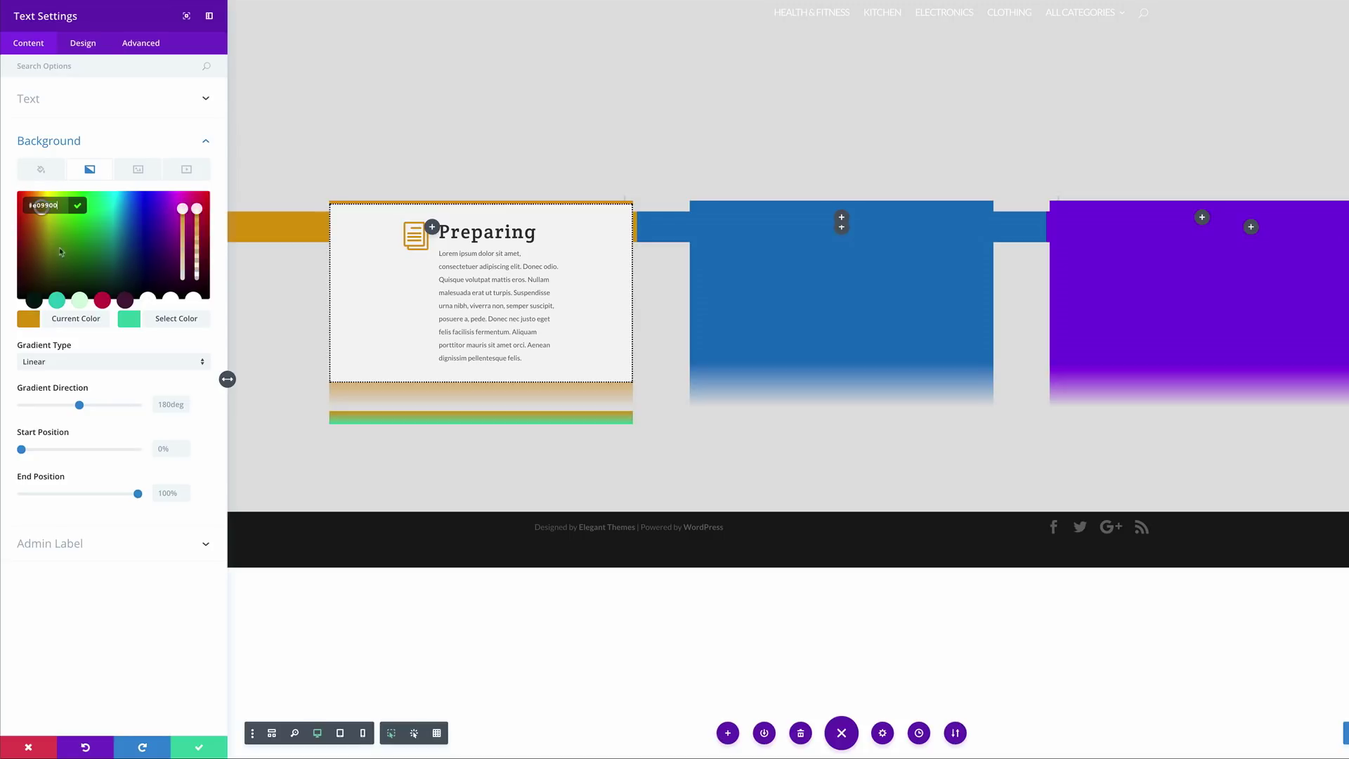
click(130, 320)
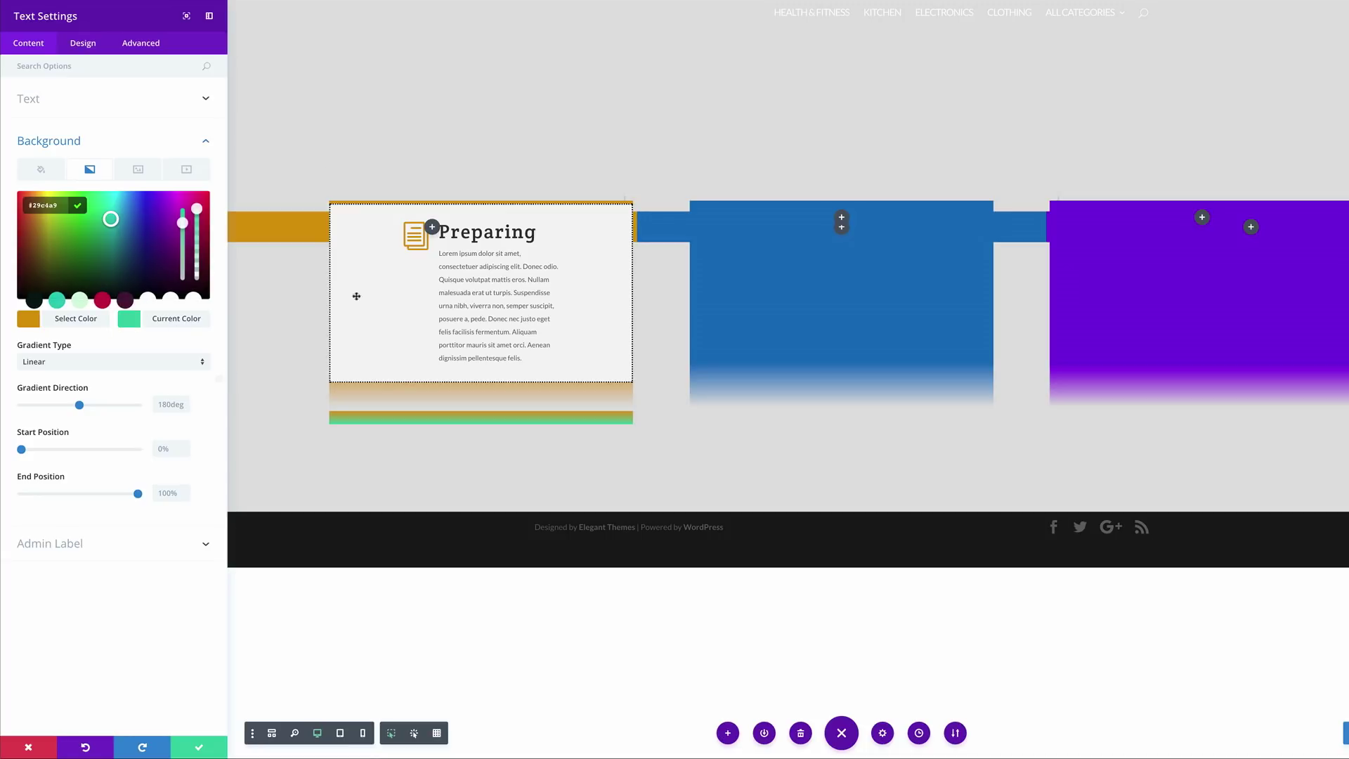
click(133, 322)
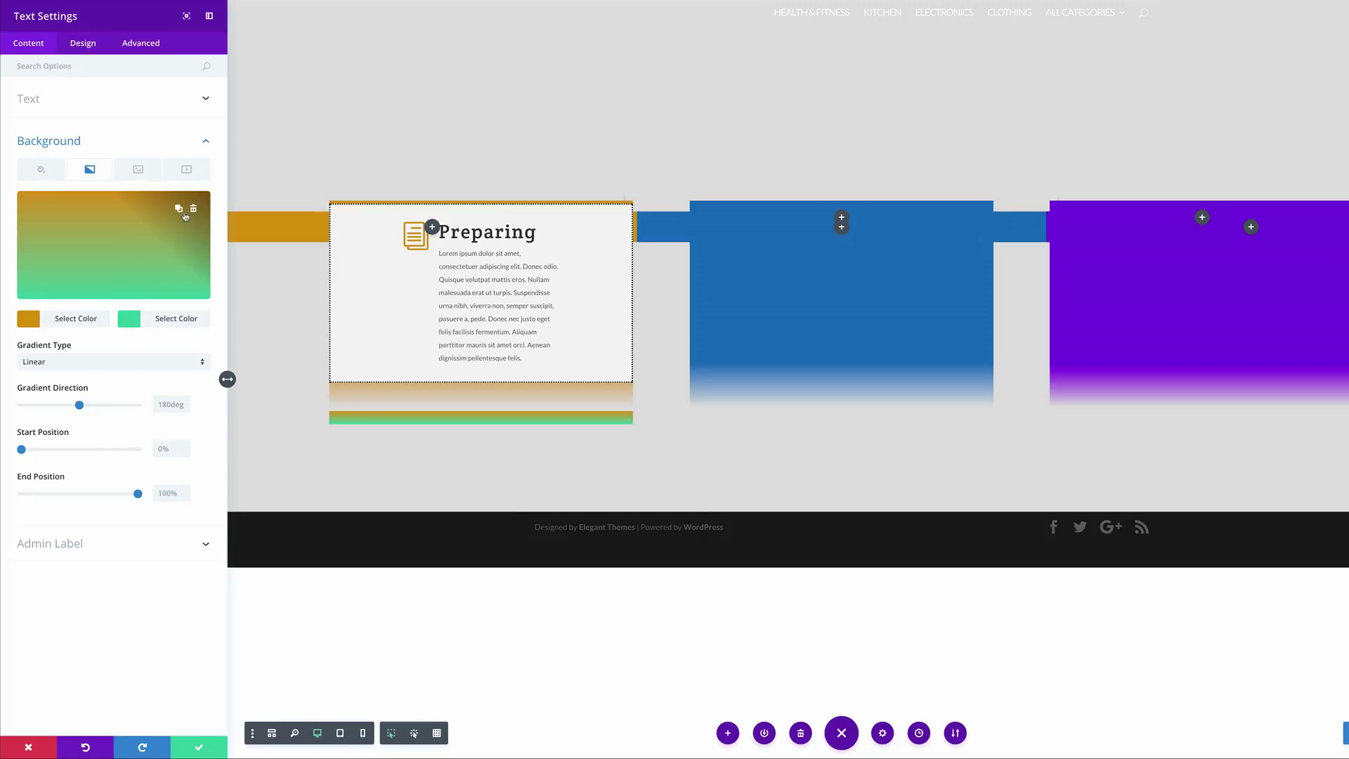
click(159, 237)
drag(195, 214, 197, 219)
click(44, 206)
key(BackSpace)
text(6)
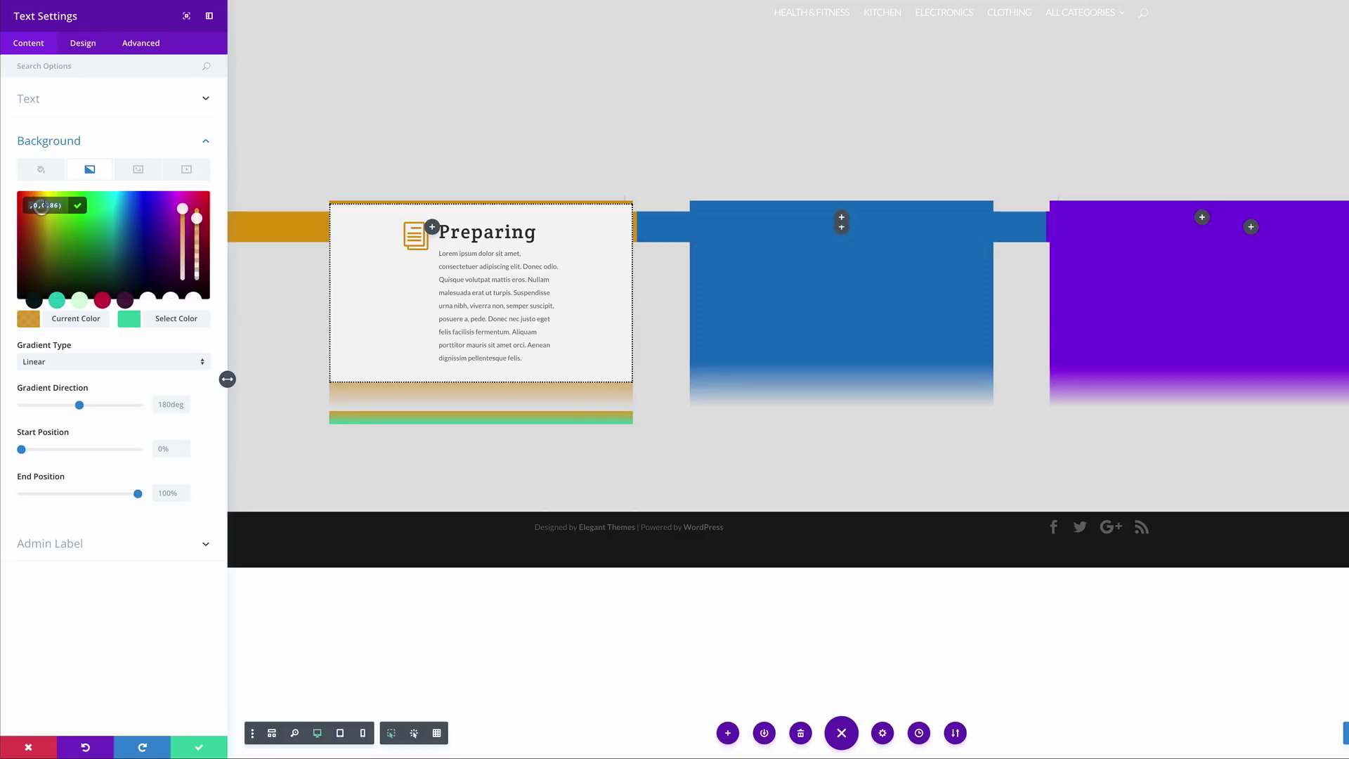
Step: Make the text module gradient's first color rgba(255,255,255,0) and change the gradient type to Radial
key(ctrl+a)
text(rgba(255,255,255,0))
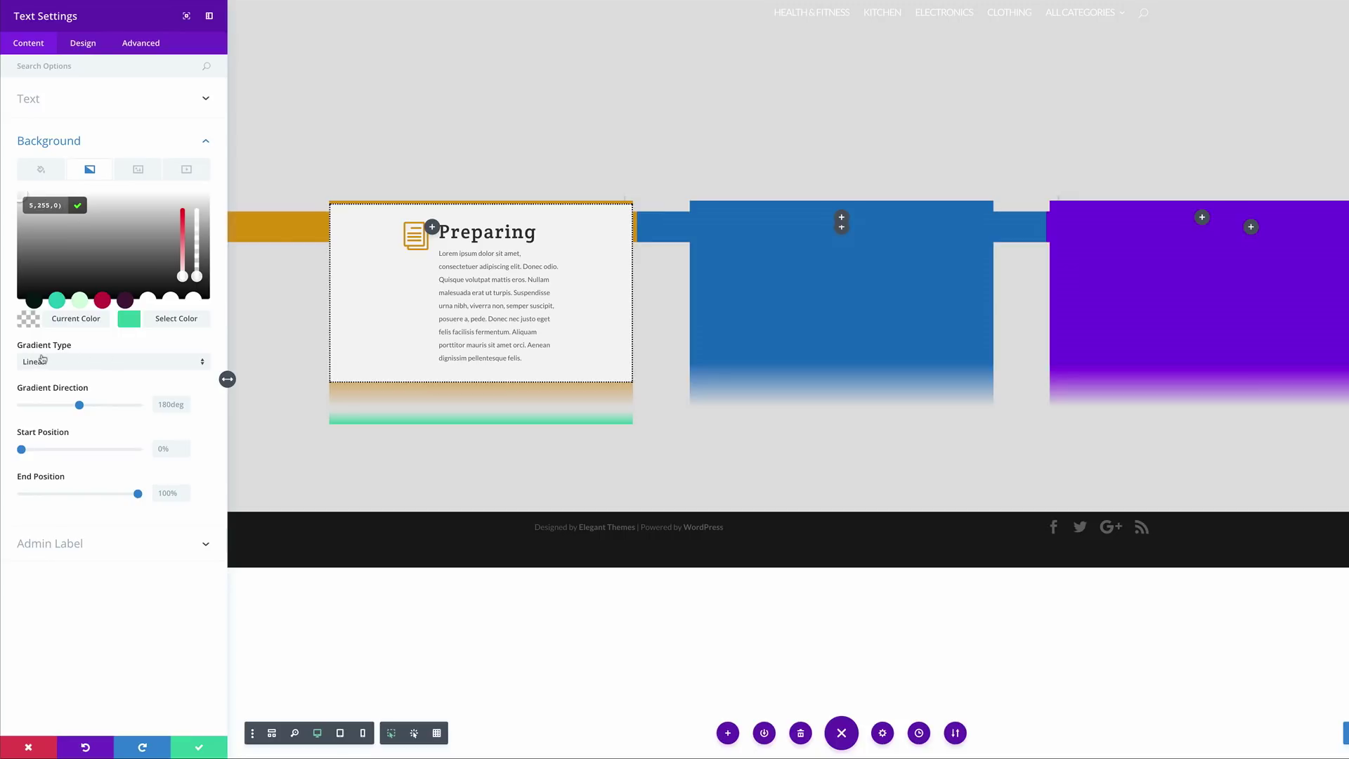
click(61, 360)
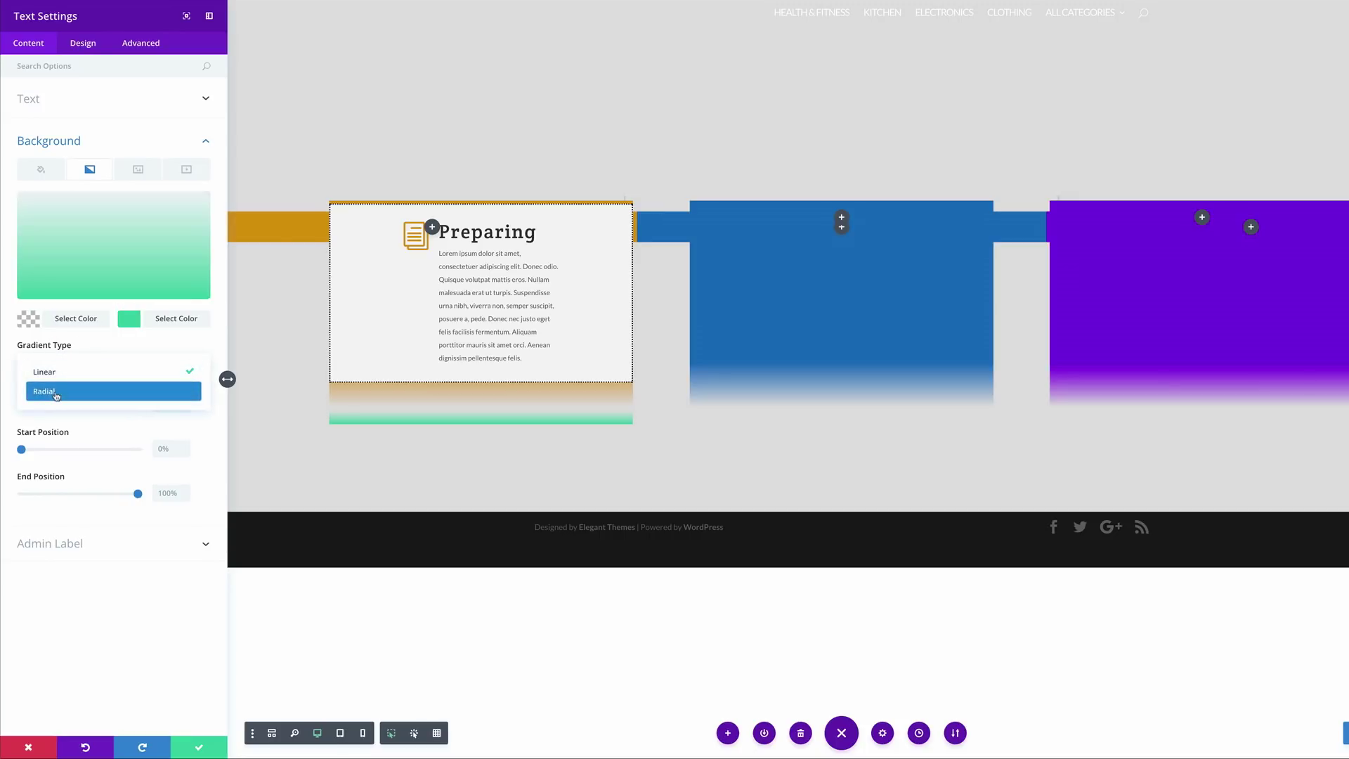
click(56, 391)
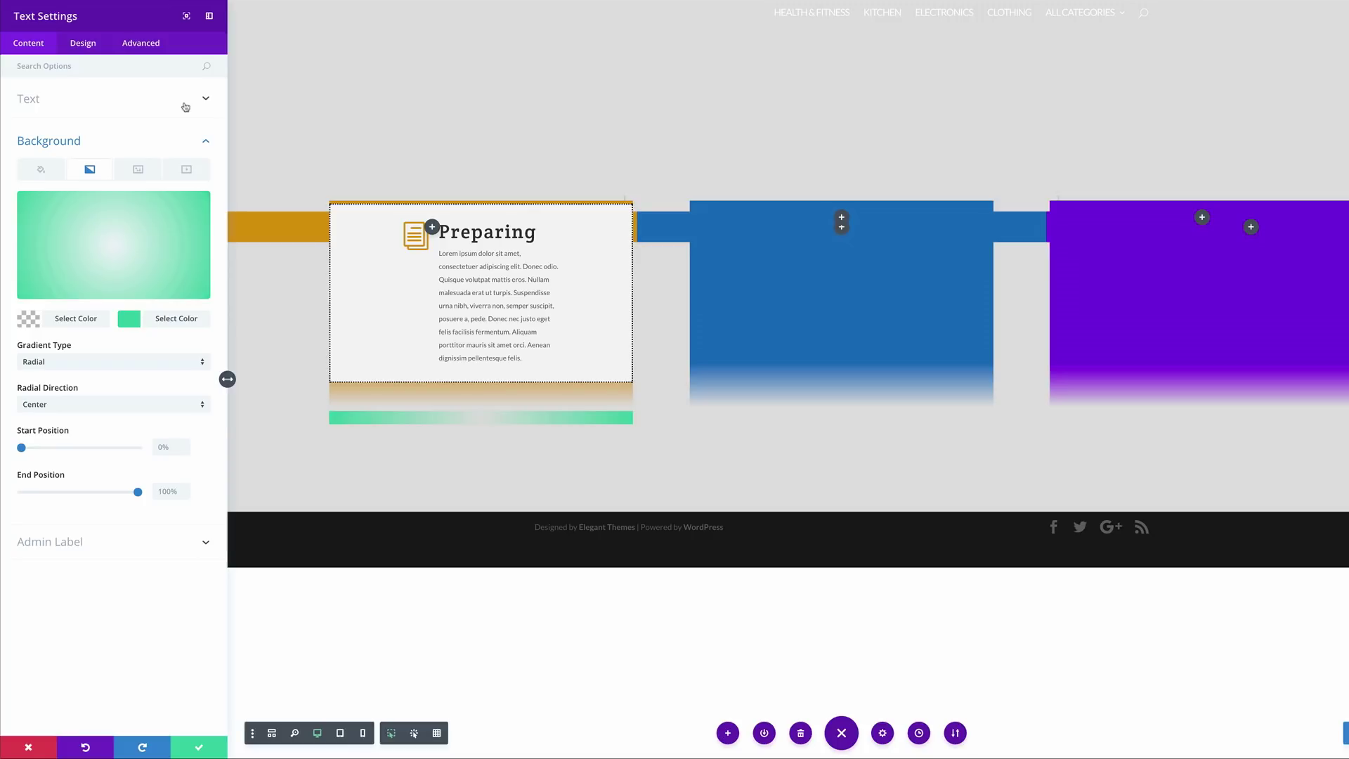
Step: Set the radial gradient's start position to 20% and its end position to 24%
click(161, 447)
click(44, 447)
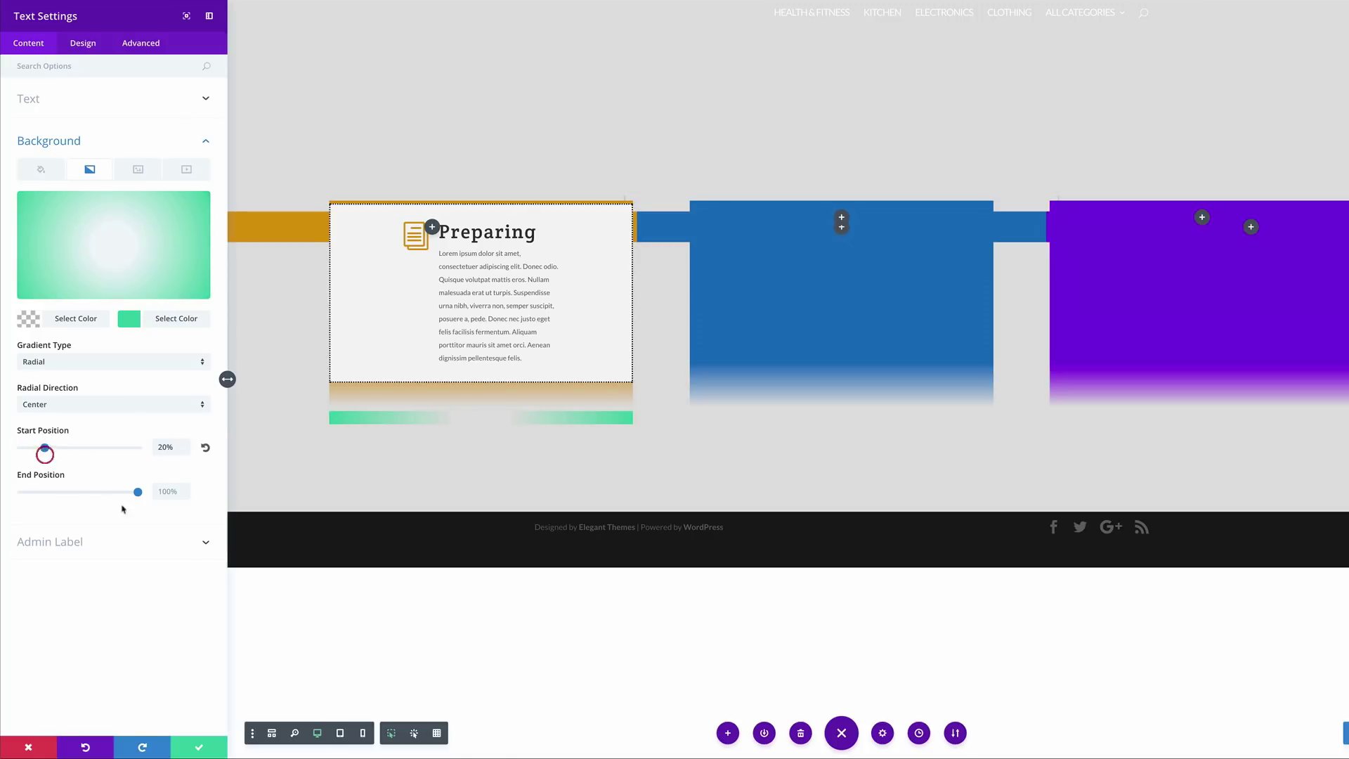
drag(138, 491, 49, 499)
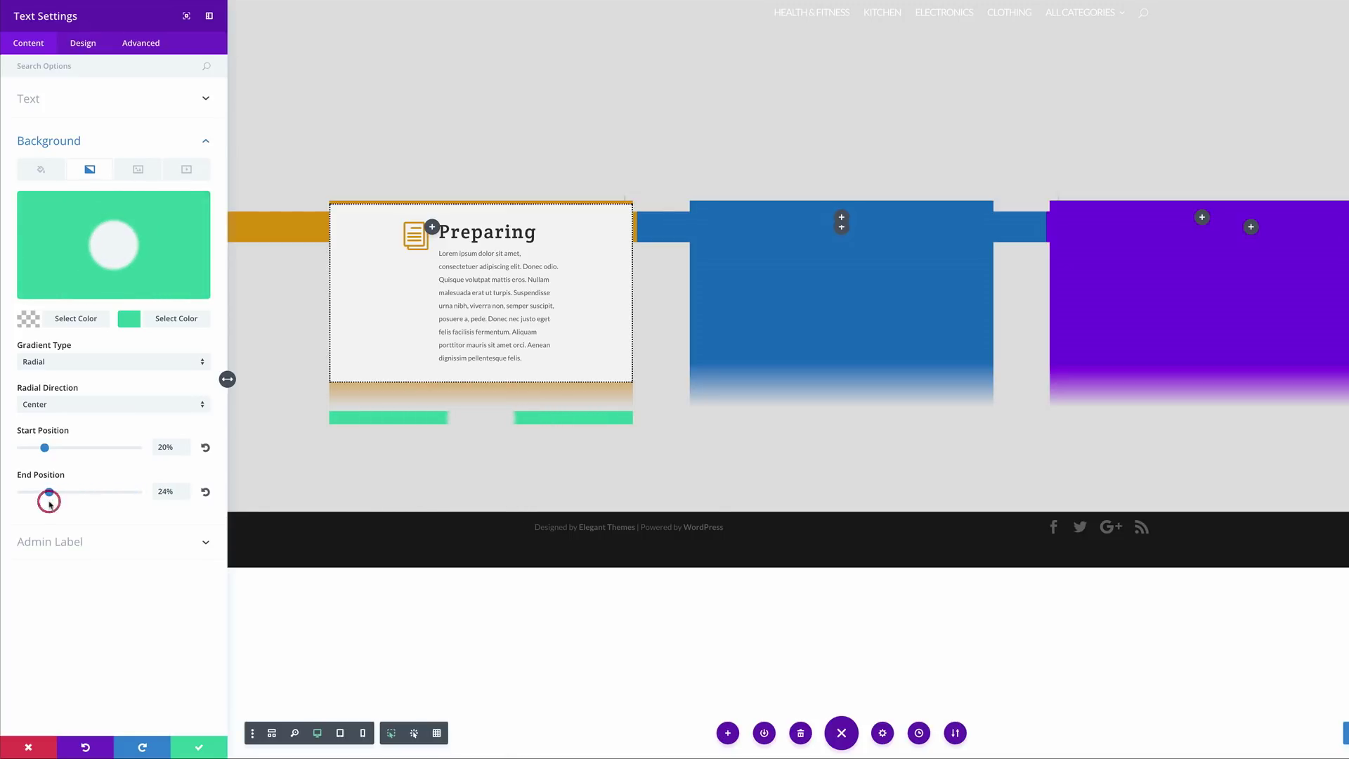
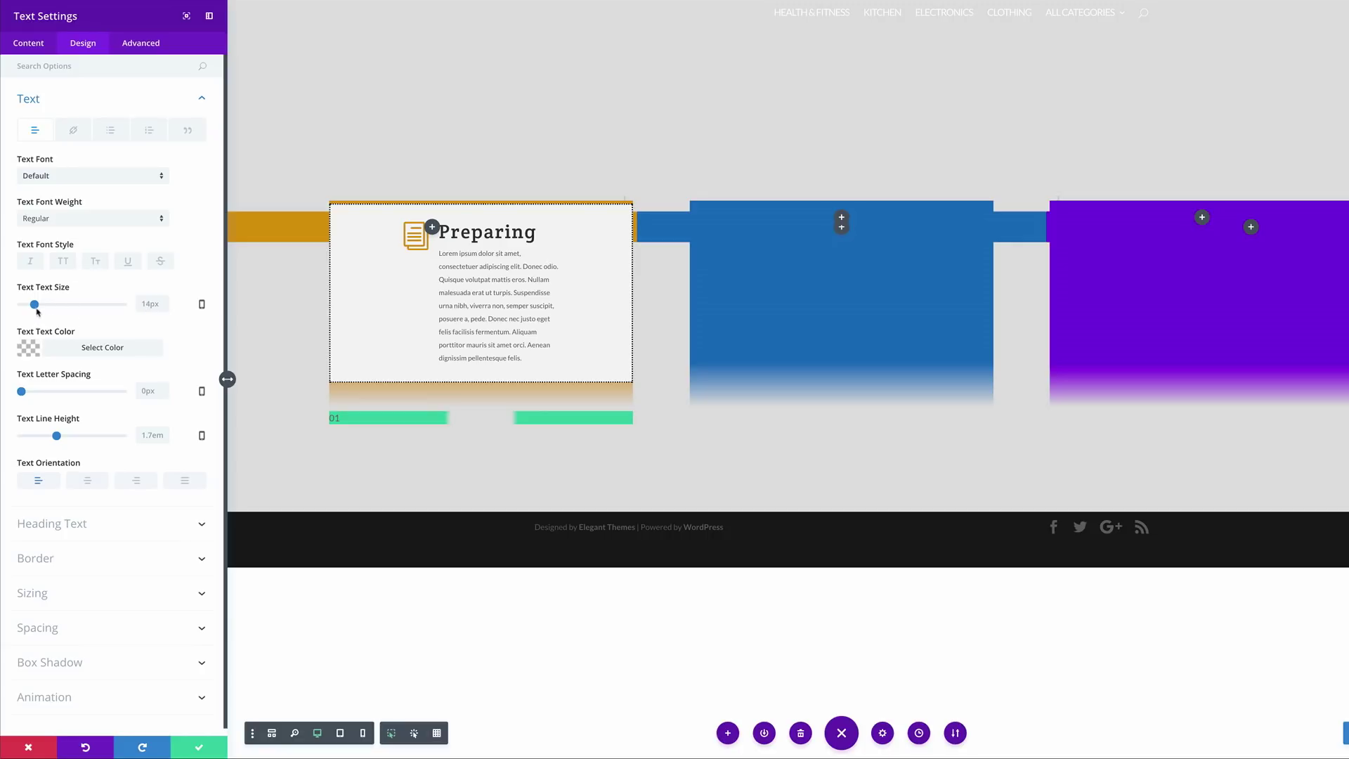
Step: Style the 01 text at 21px in white (#ffffff) with centered orientation
drag(40, 308, 42, 307)
click(22, 348)
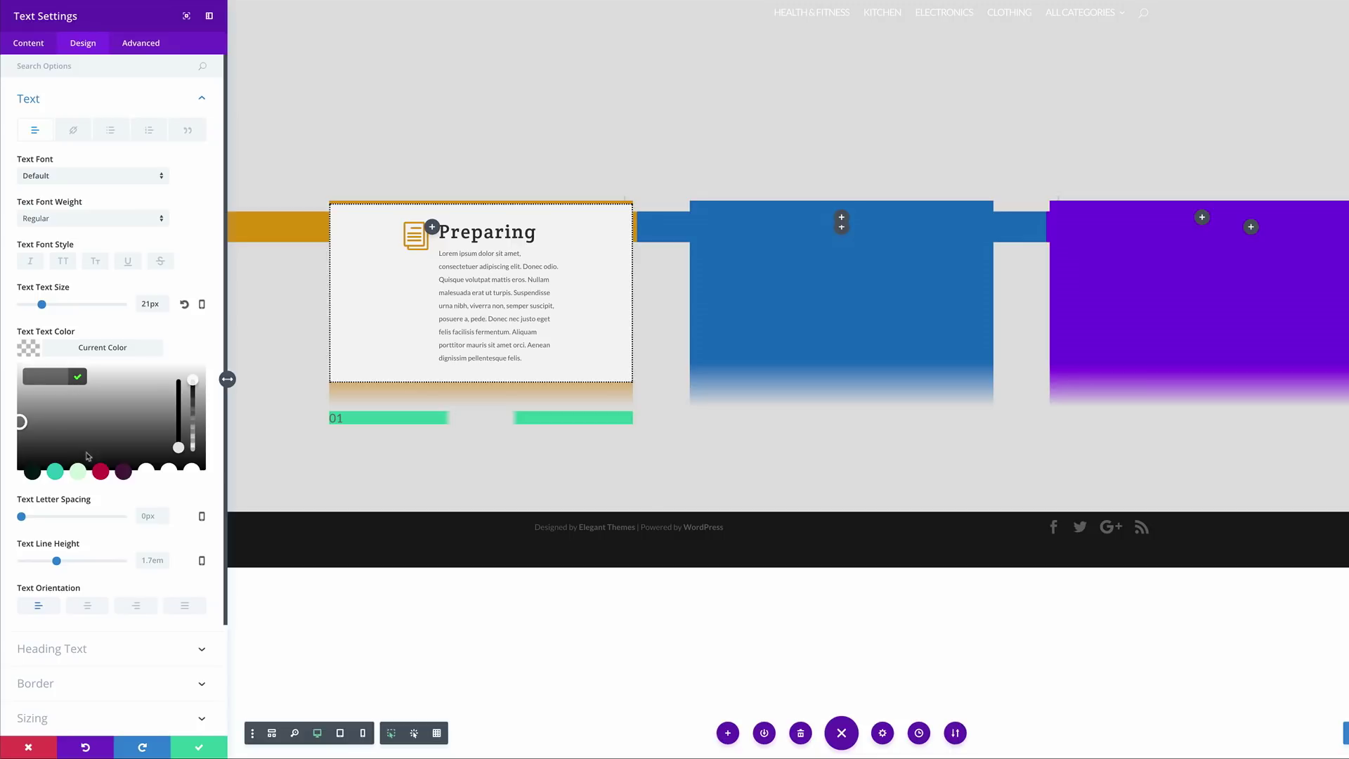
click(191, 470)
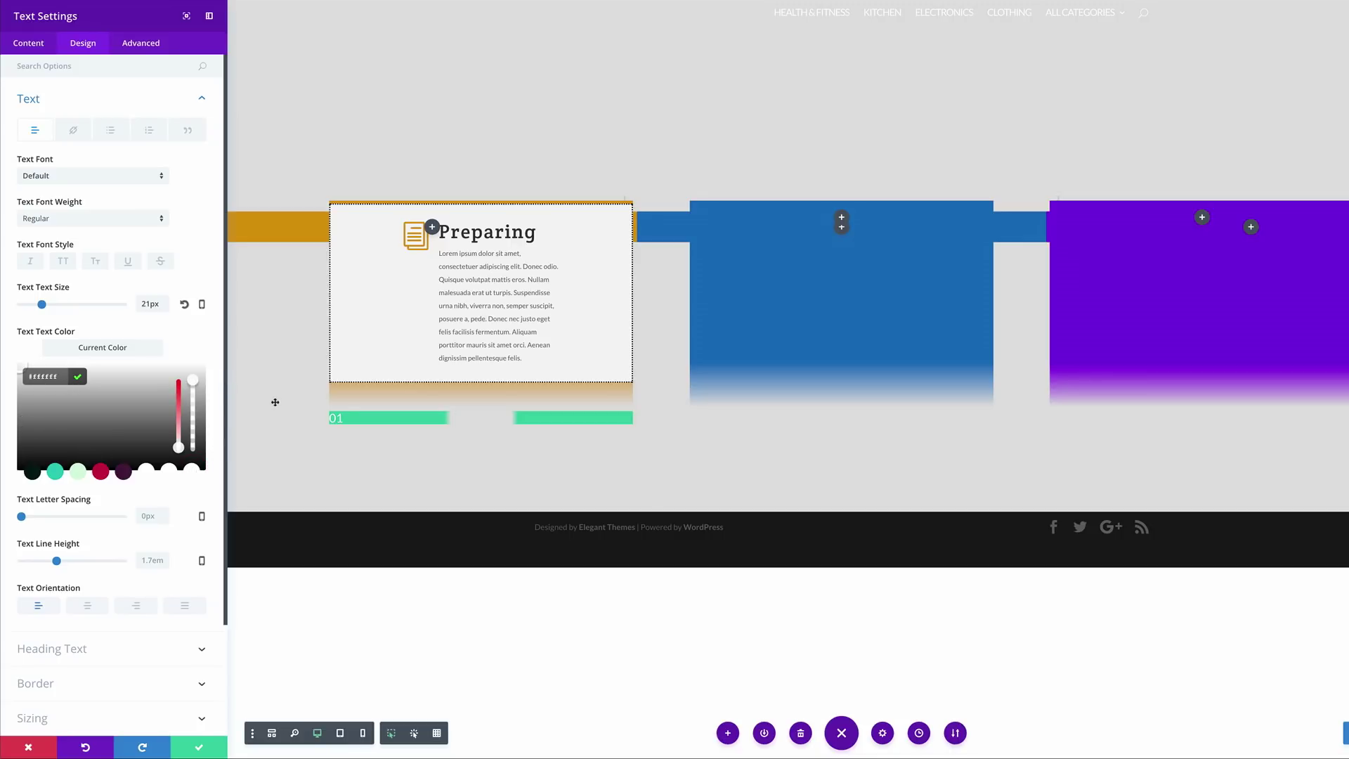
click(59, 562)
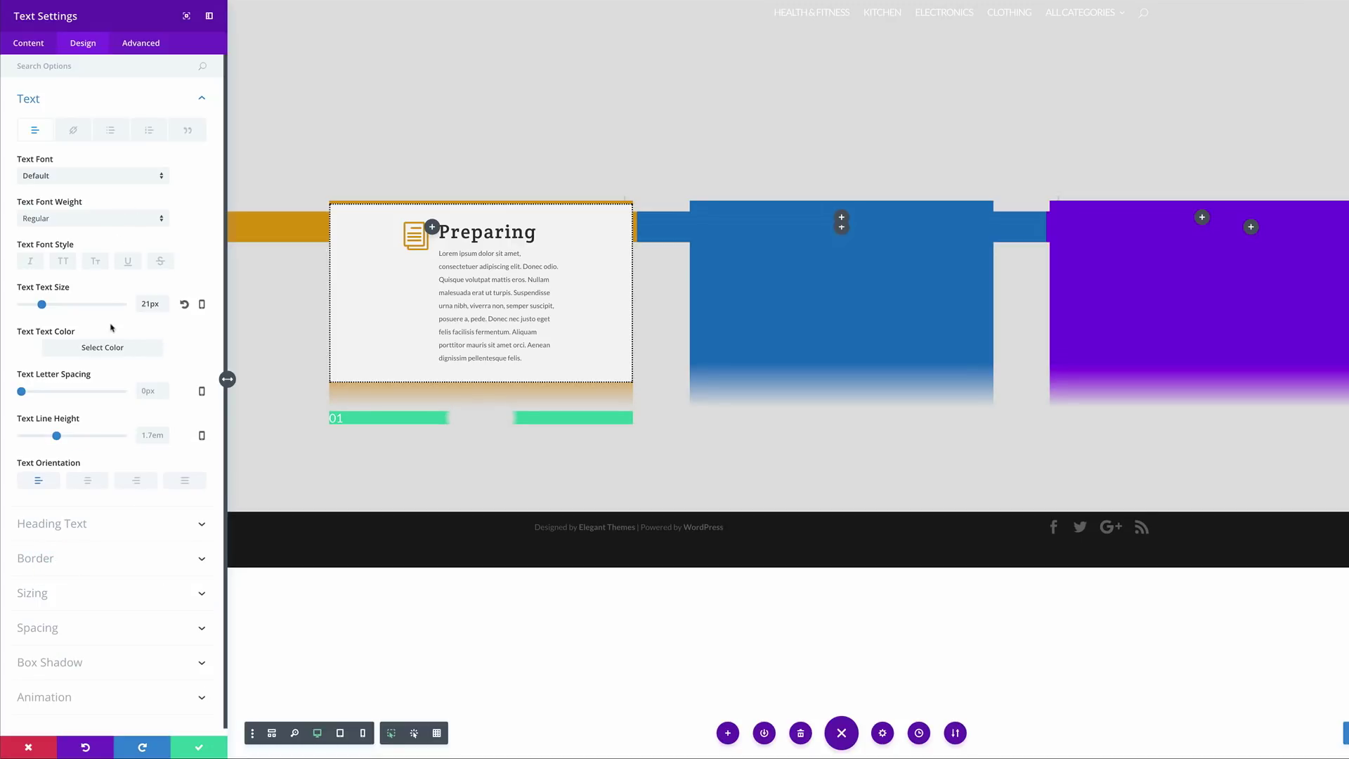
click(88, 483)
Step: Set the 01 text module's width to 48% and align the module to the right
click(43, 594)
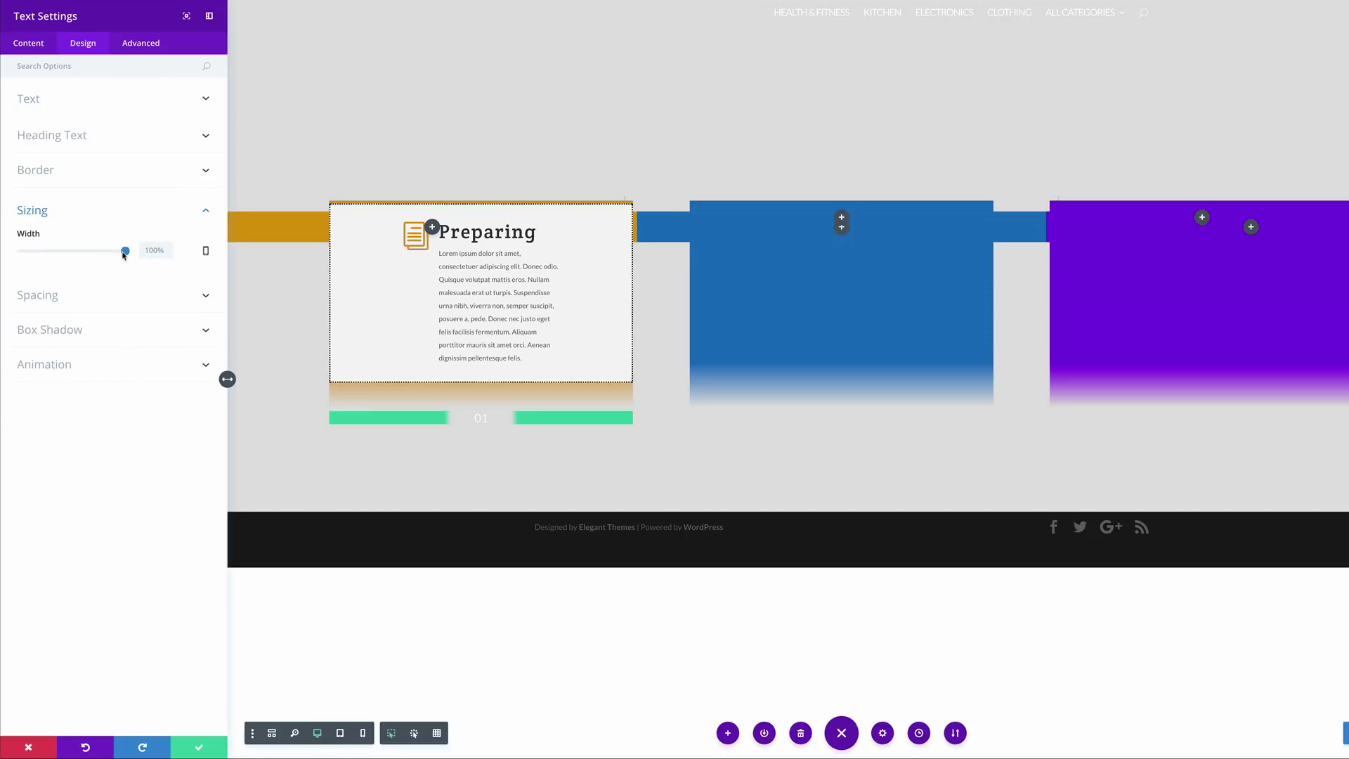
drag(118, 255, 73, 260)
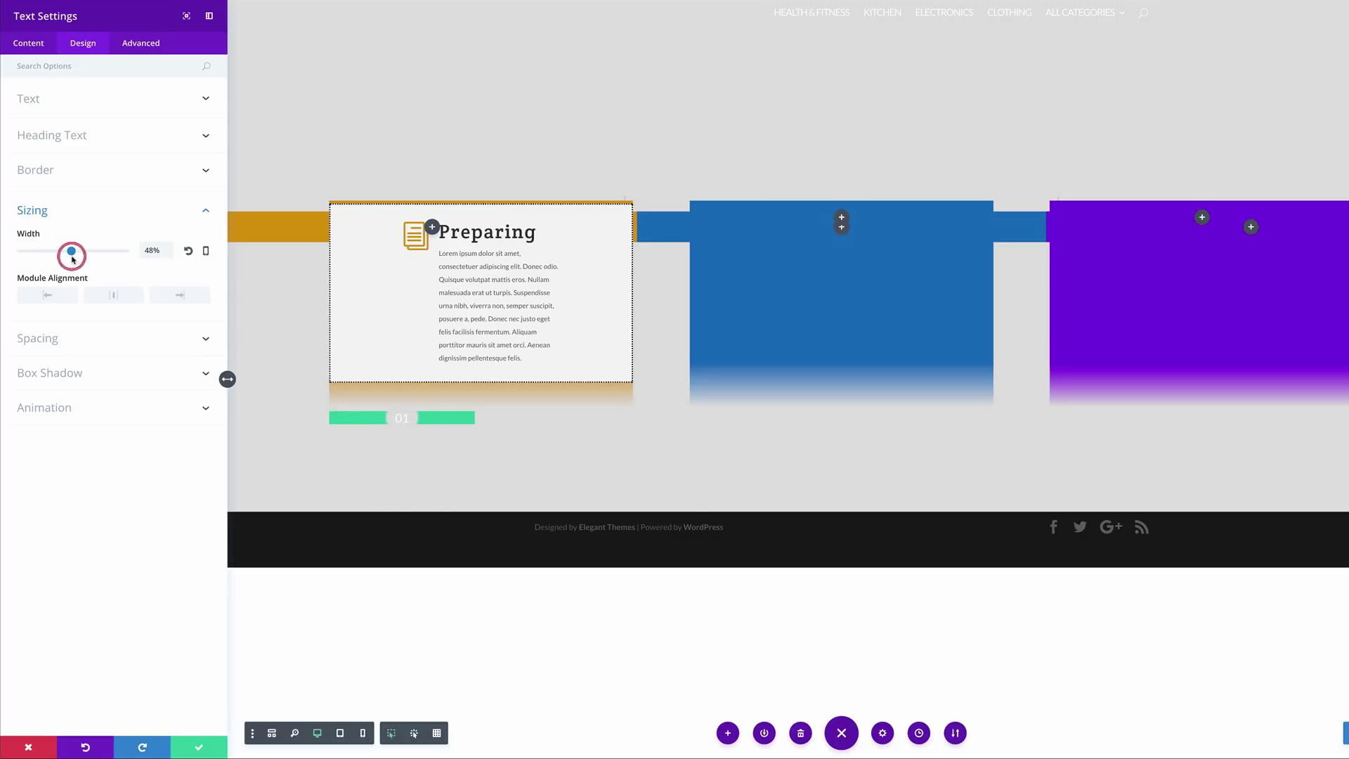
click(181, 296)
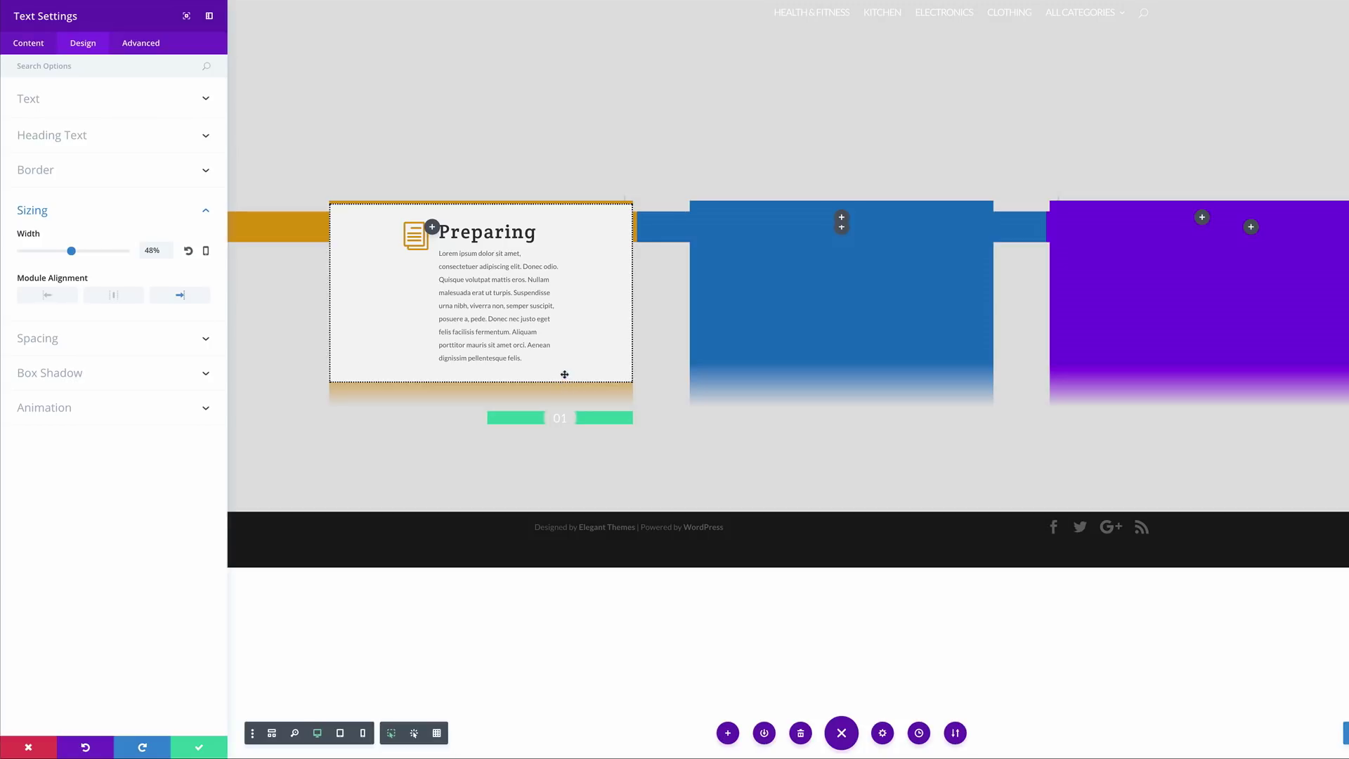
Step: Give the 01 text module a -100px top margin and 50px top and bottom padding
click(42, 340)
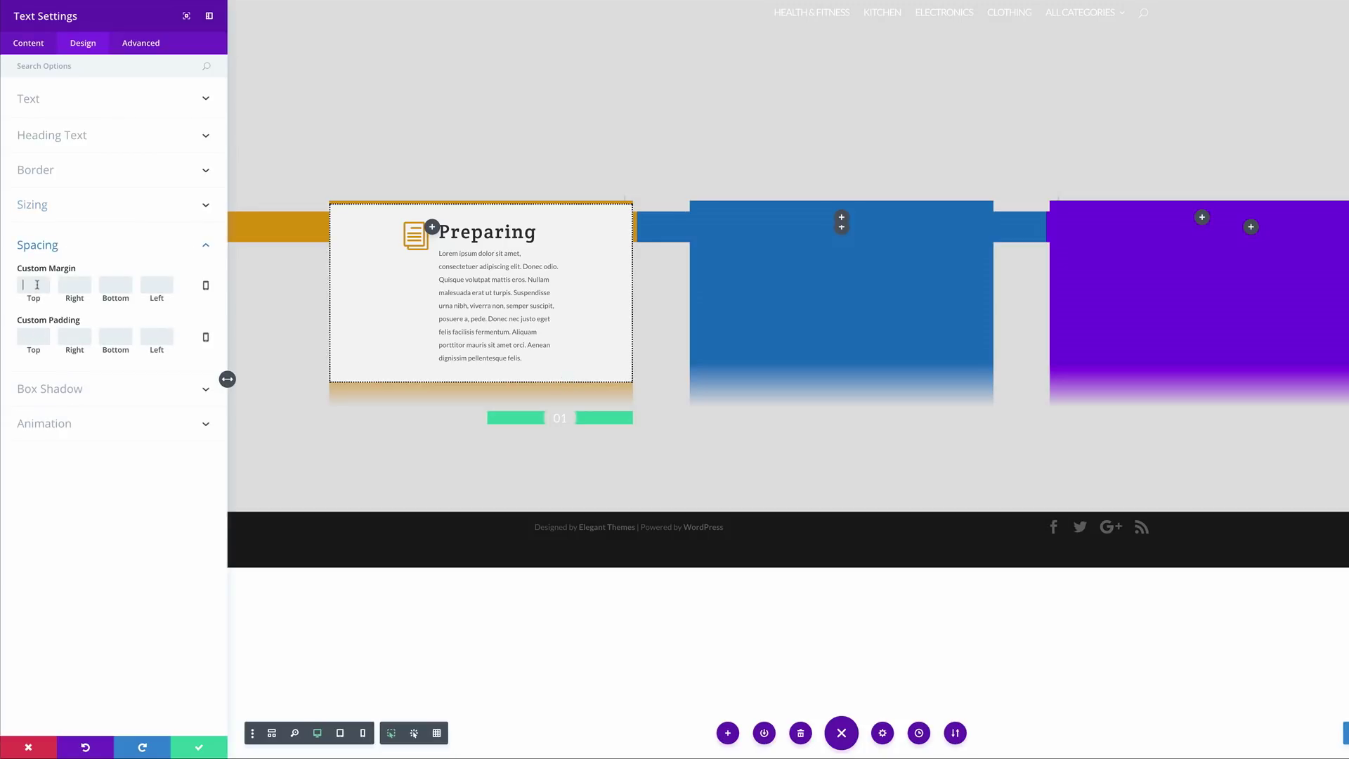
text(100px)
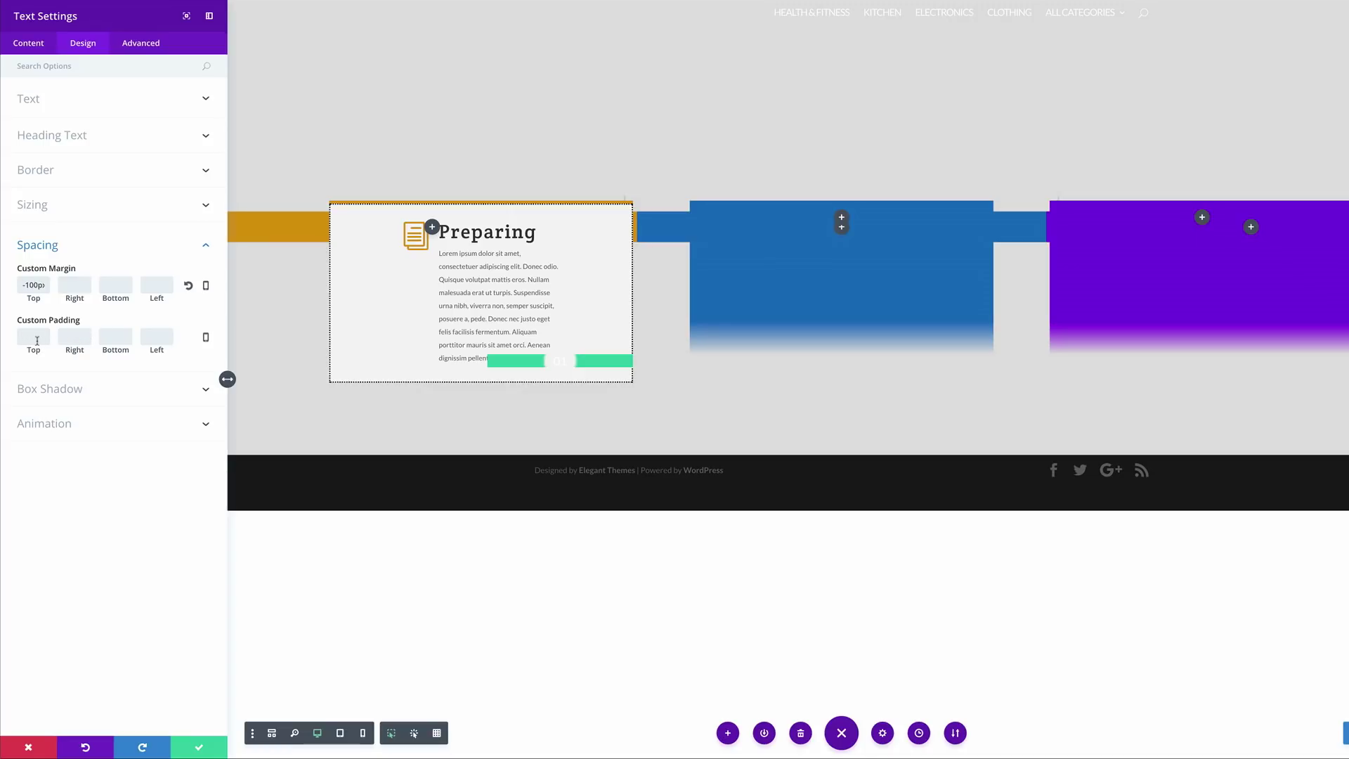
text(50)
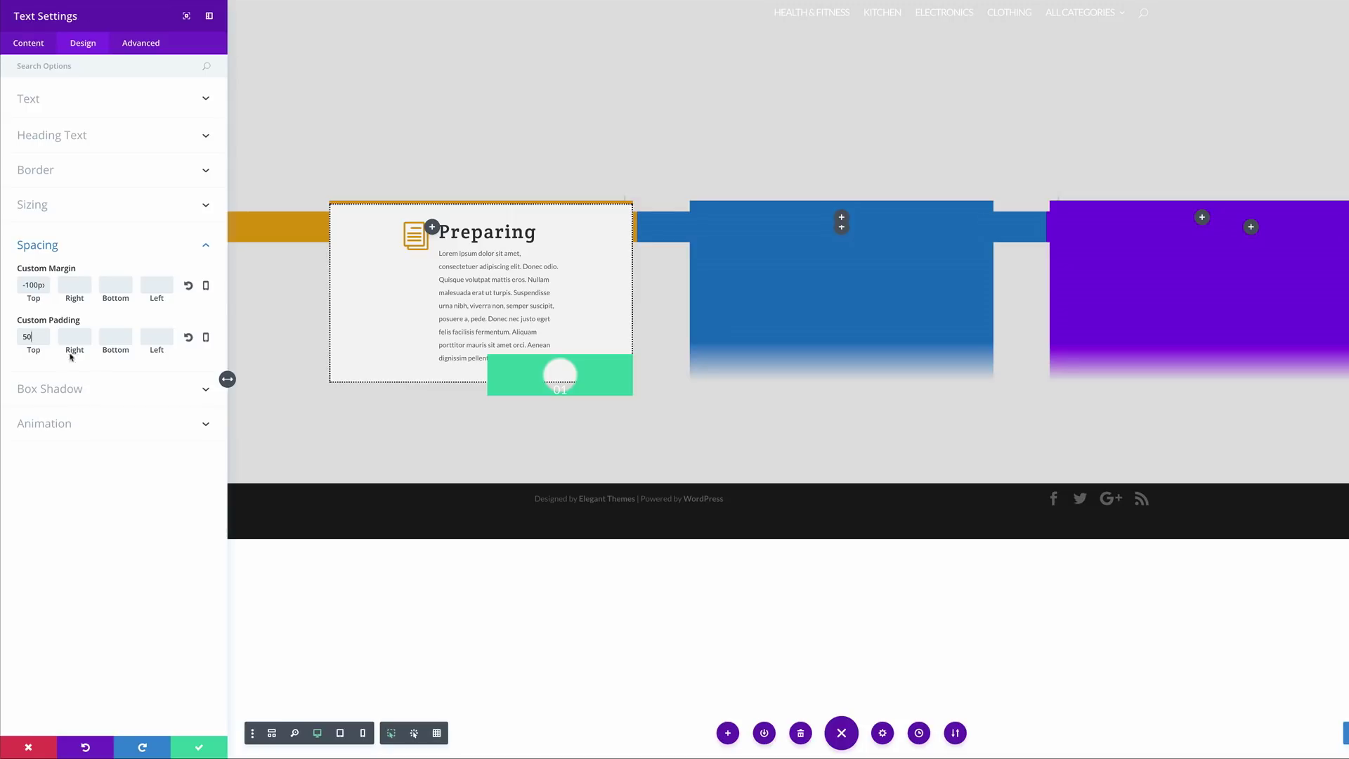
text(50)
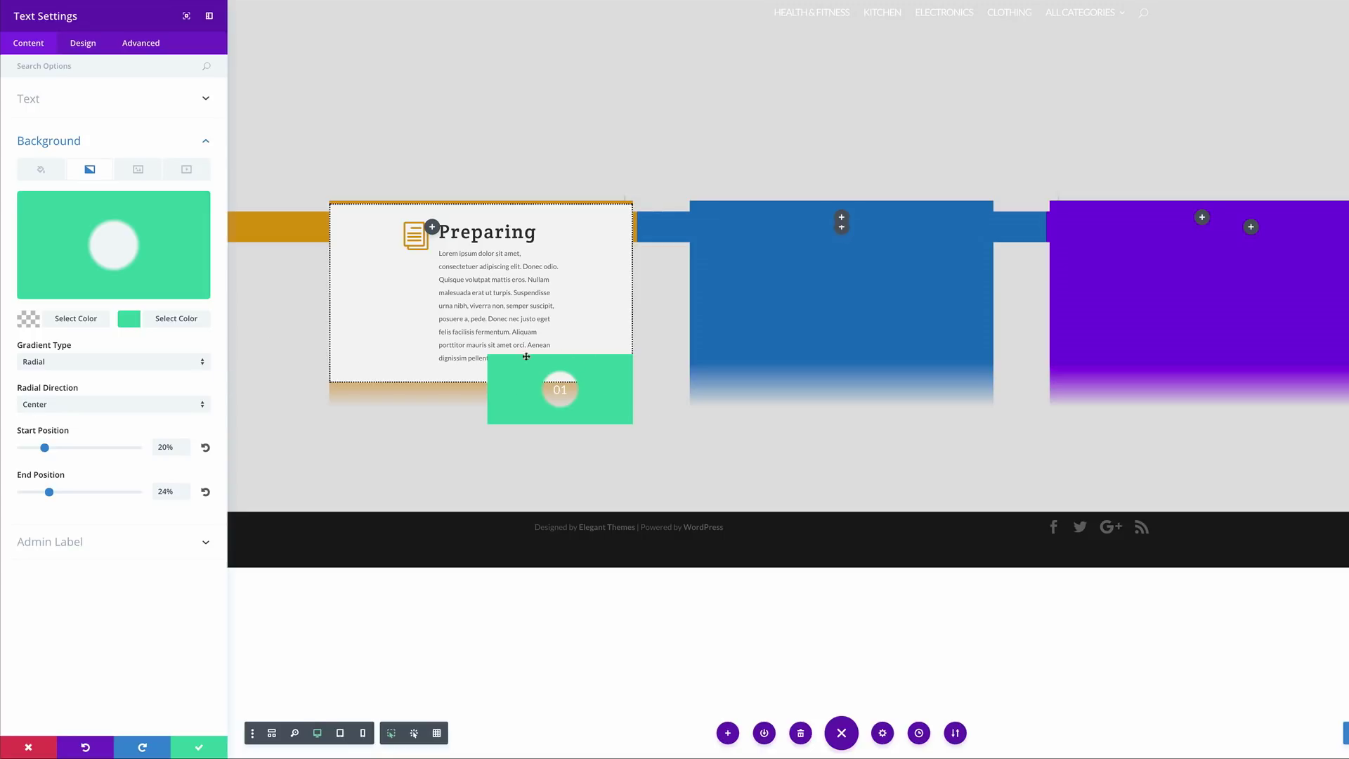
Step: Set the radial gradient's first color to #e09900, make the second color fully transparent, and save the text module
click(29, 318)
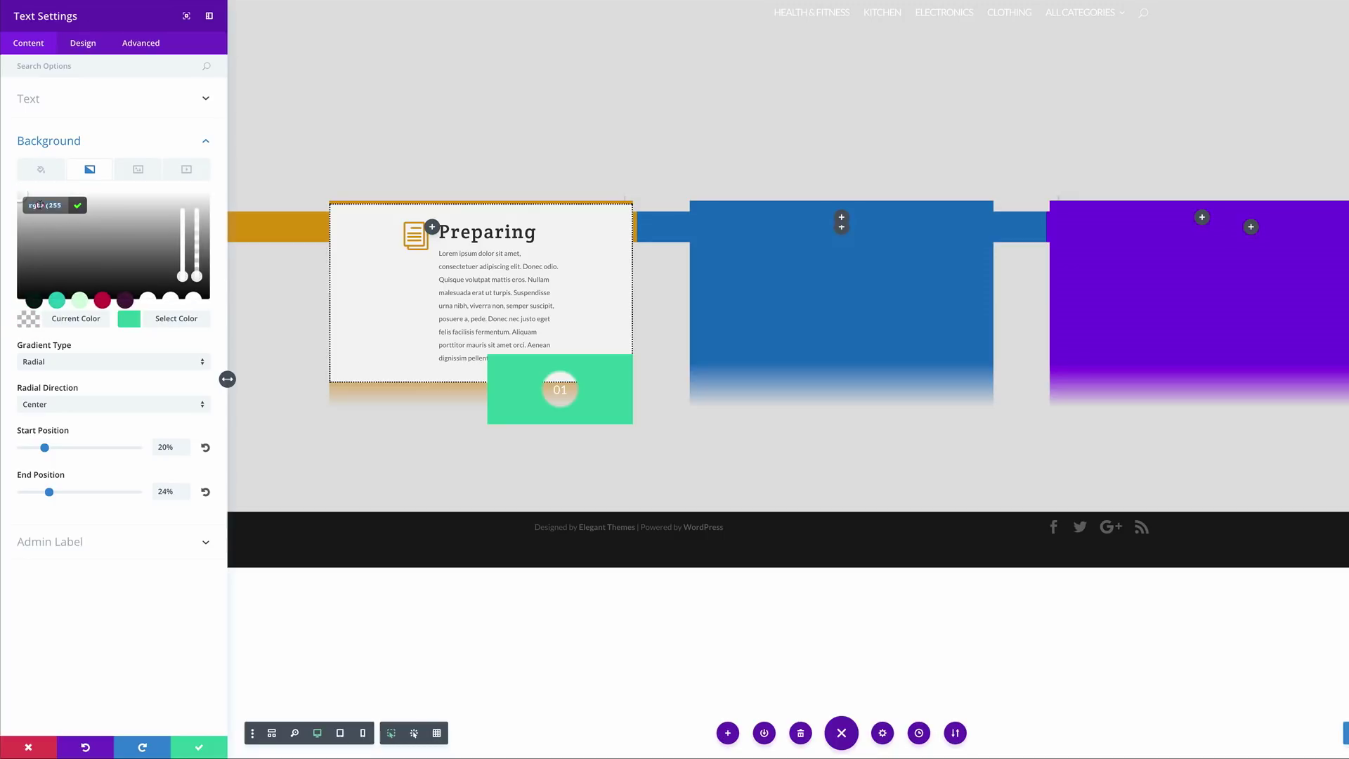
text(#cc9900)
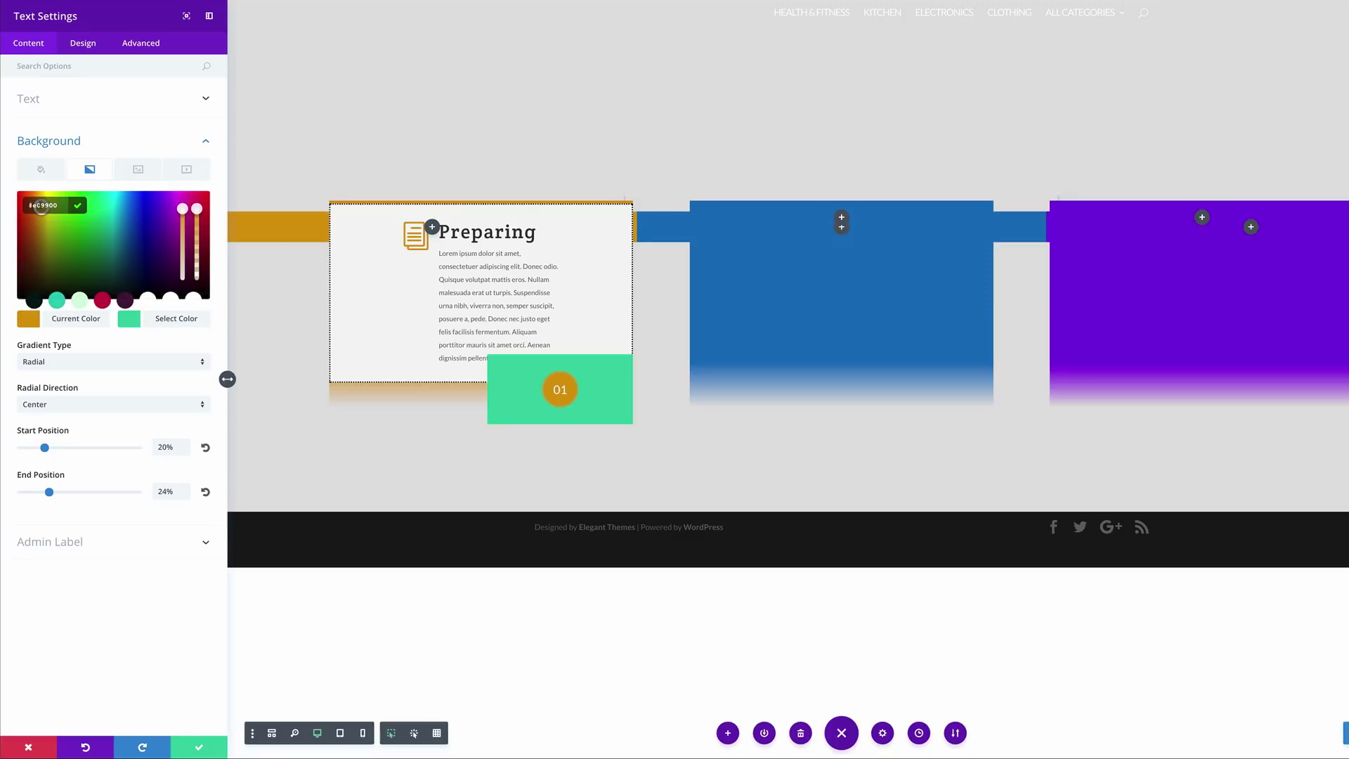
click(129, 323)
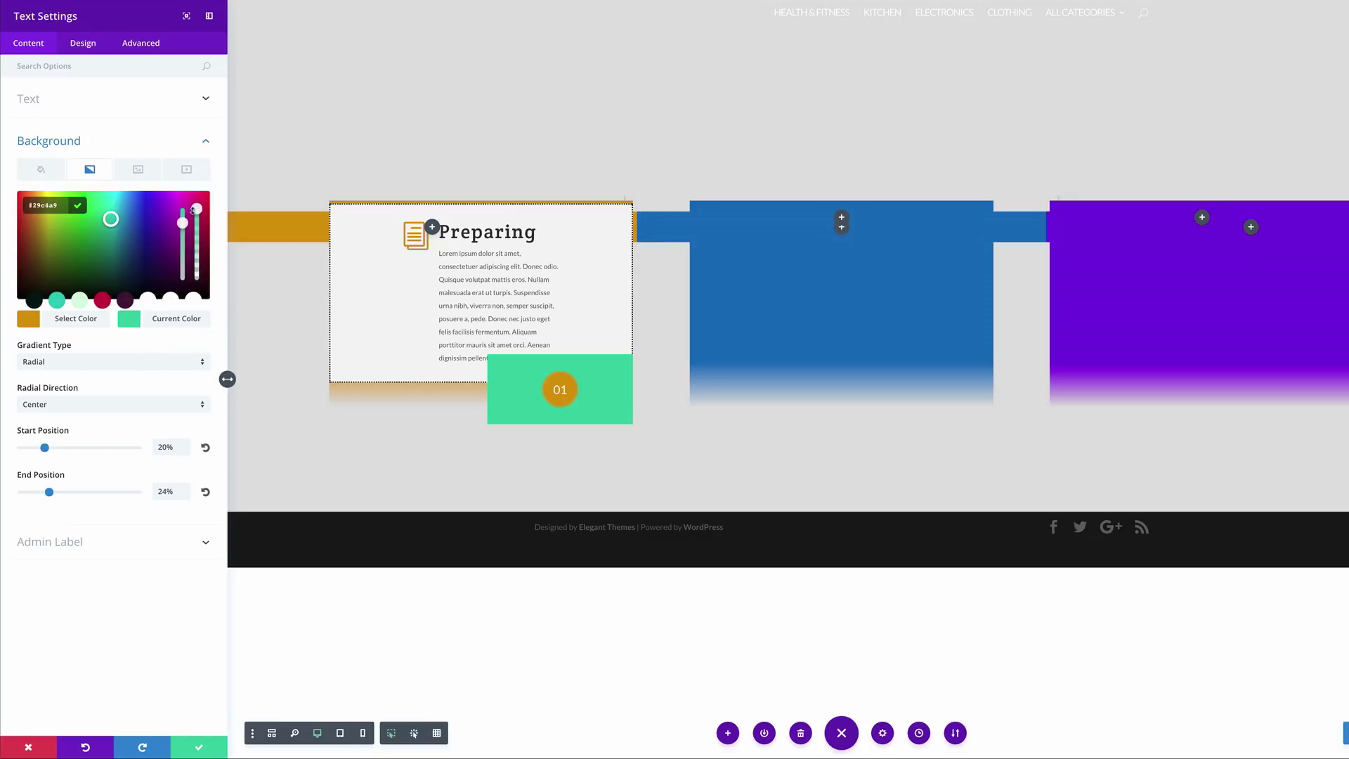
drag(197, 210, 197, 279)
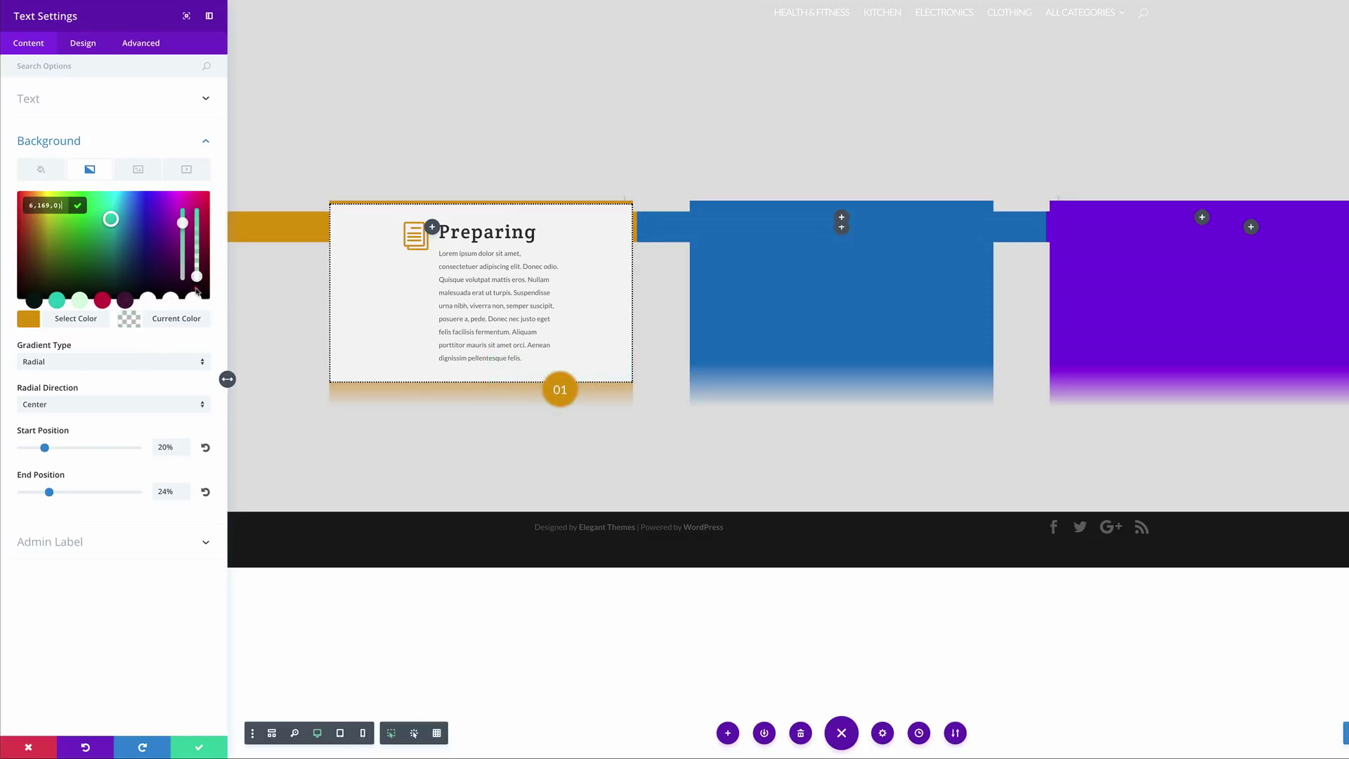
click(163, 601)
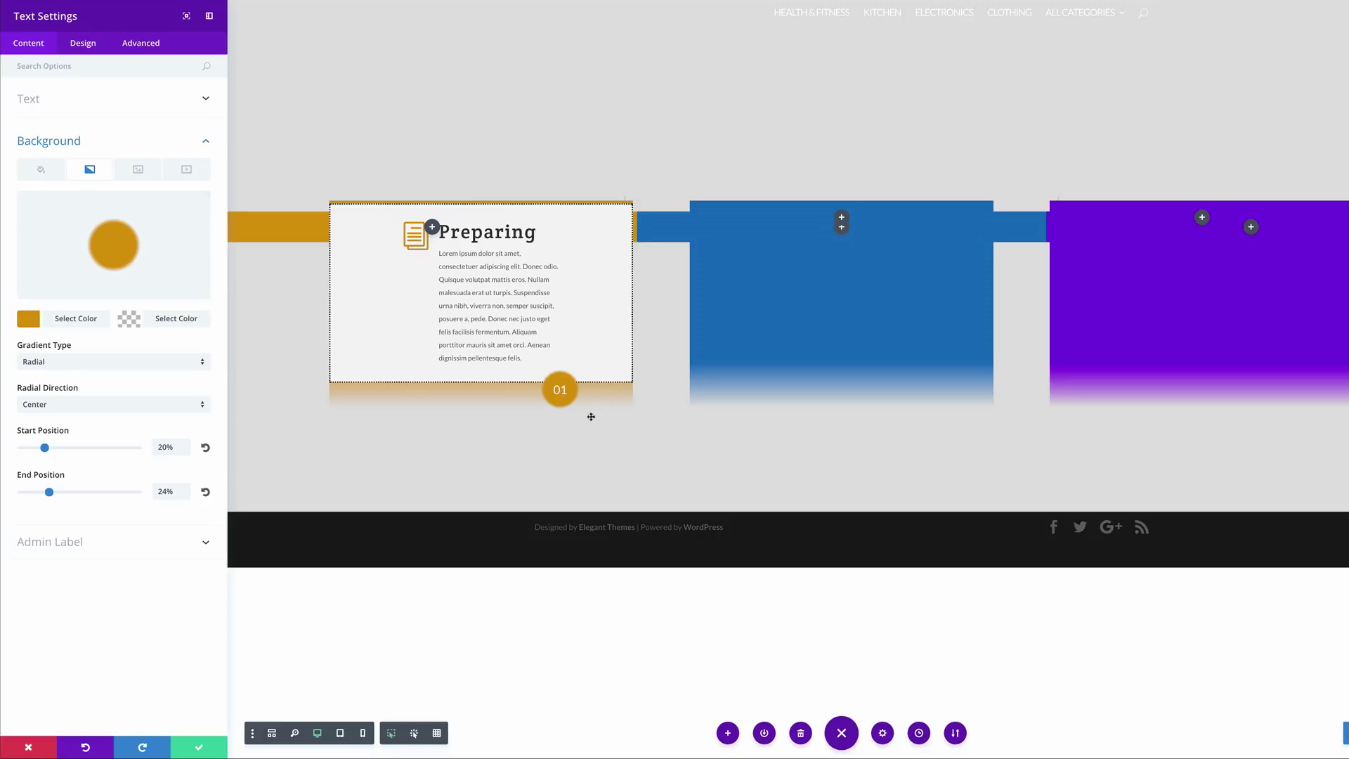
click(200, 748)
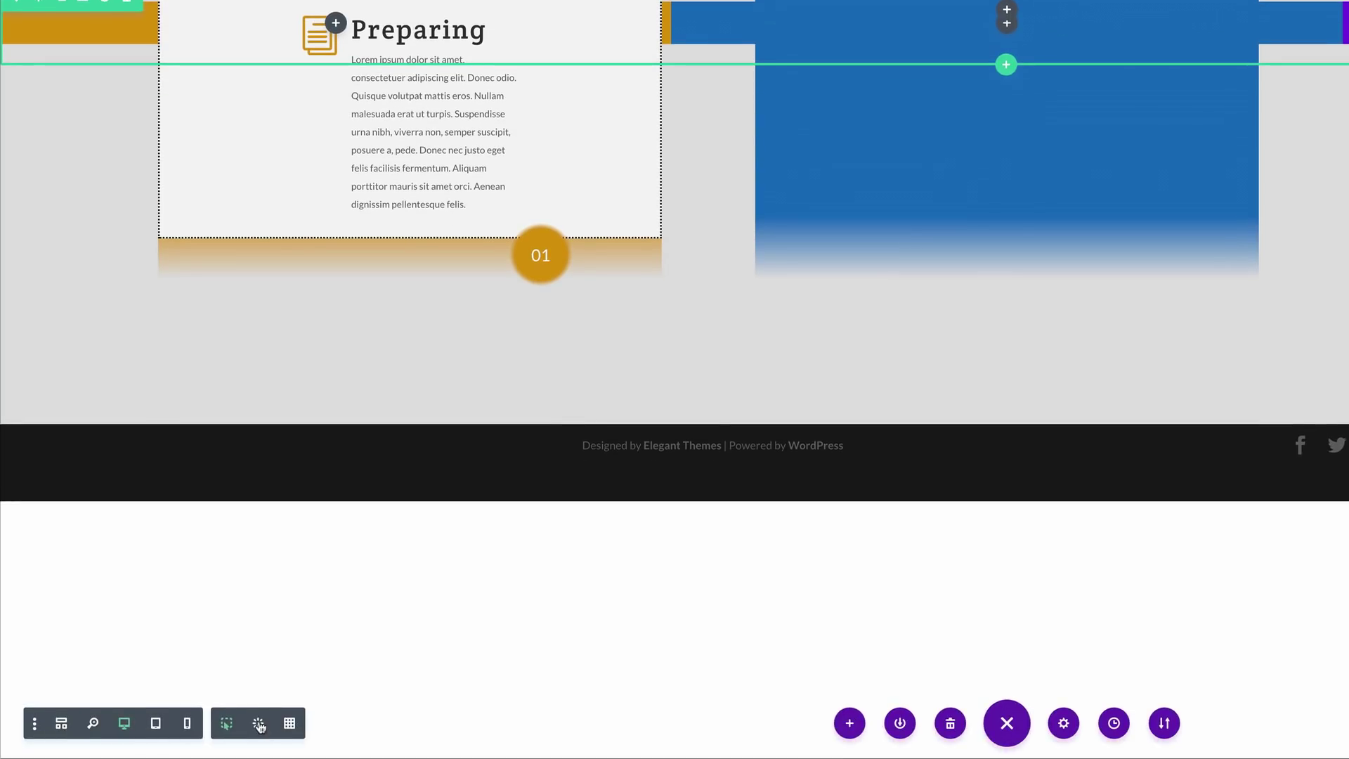
Step: Switch to click mode, duplicate the Preparing blurb, and move the copy into the blue second column
click(259, 723)
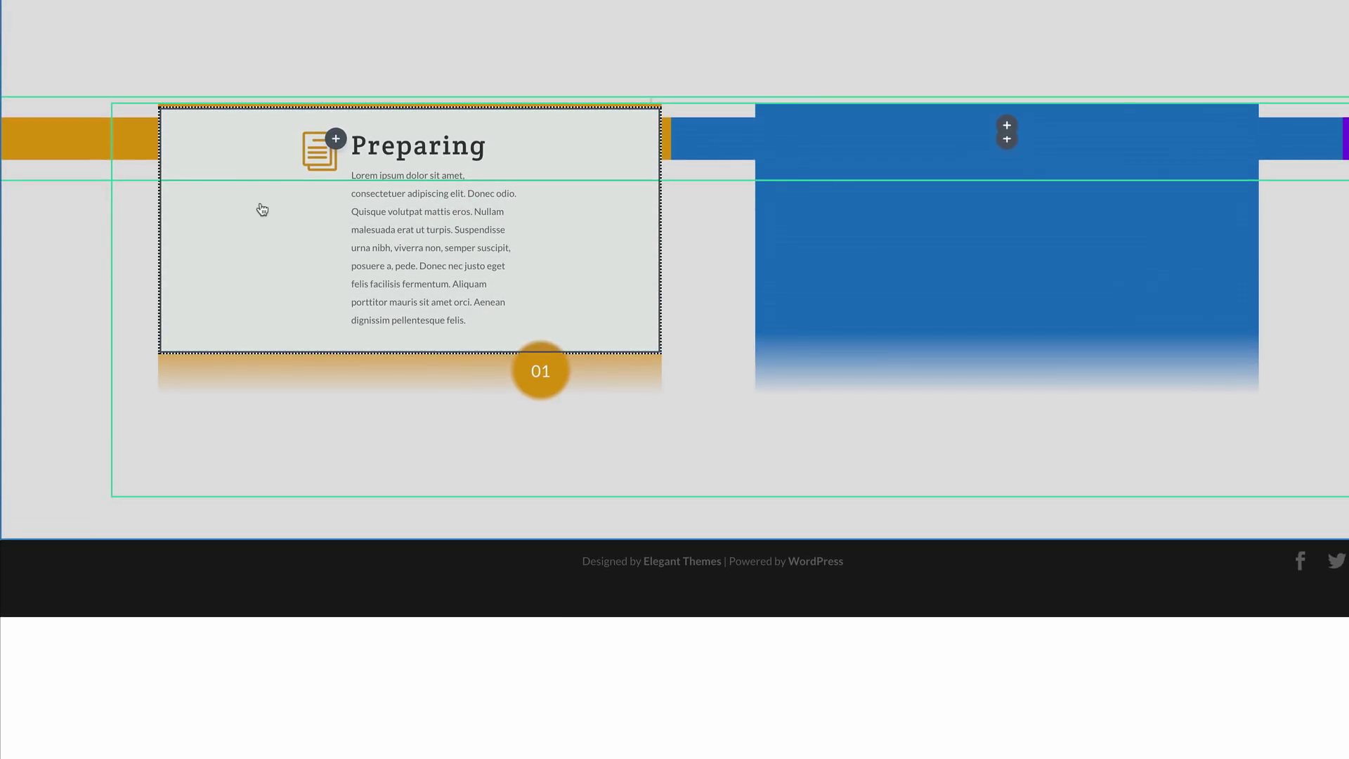
click(276, 209)
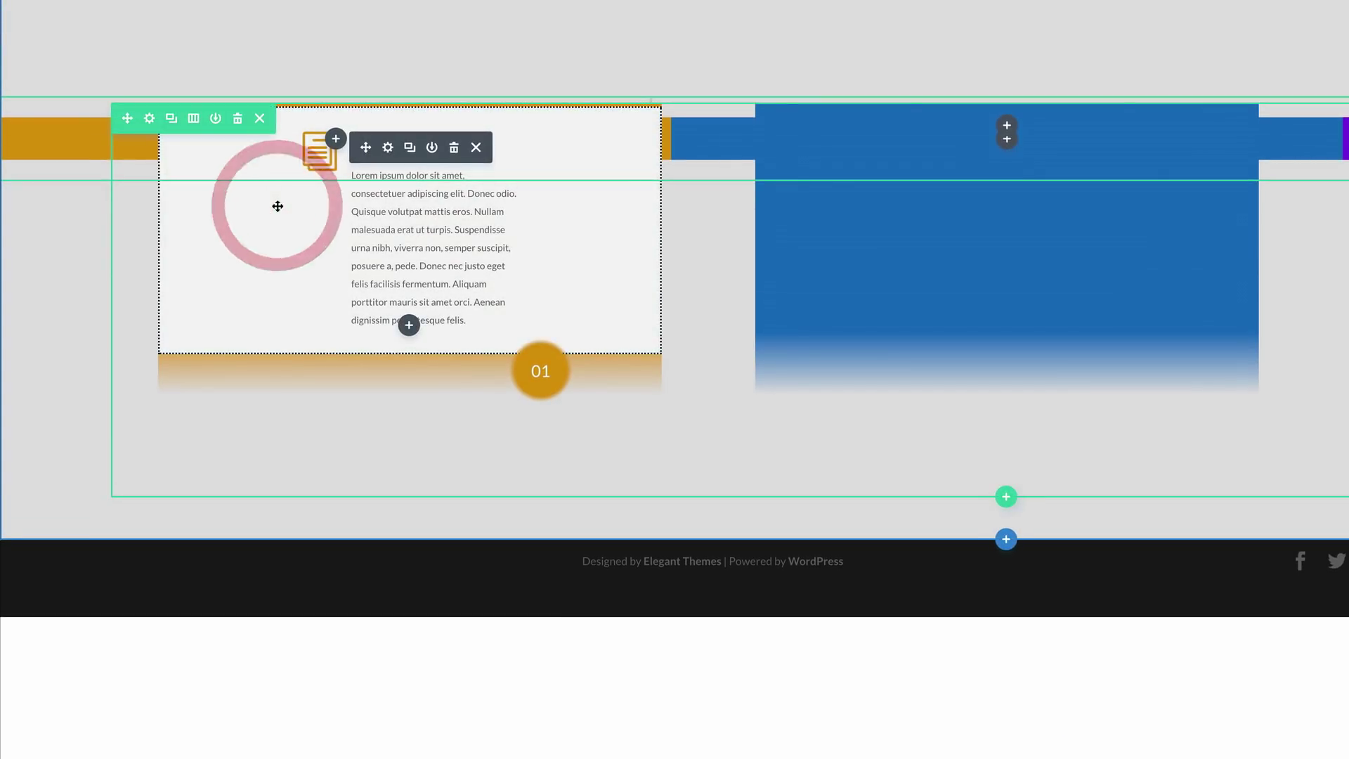
click(411, 149)
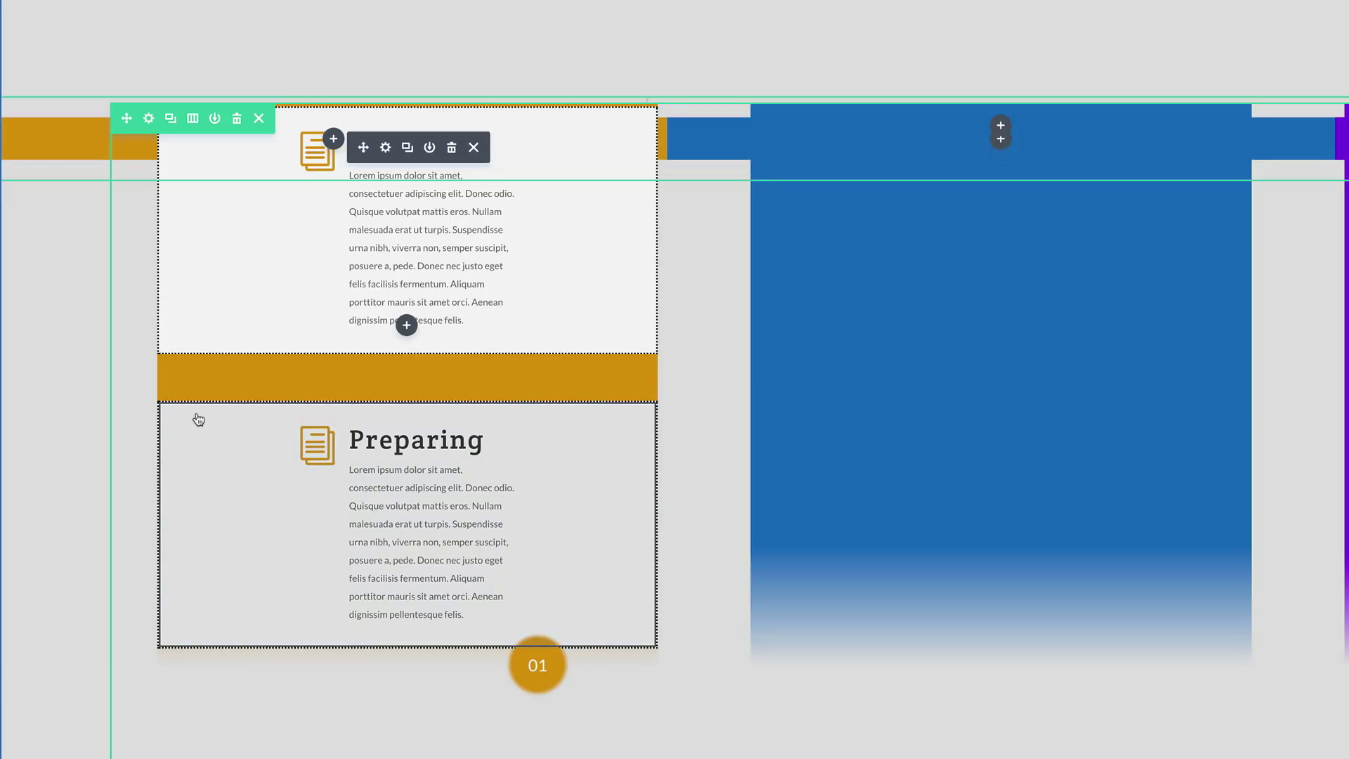
click(716, 417)
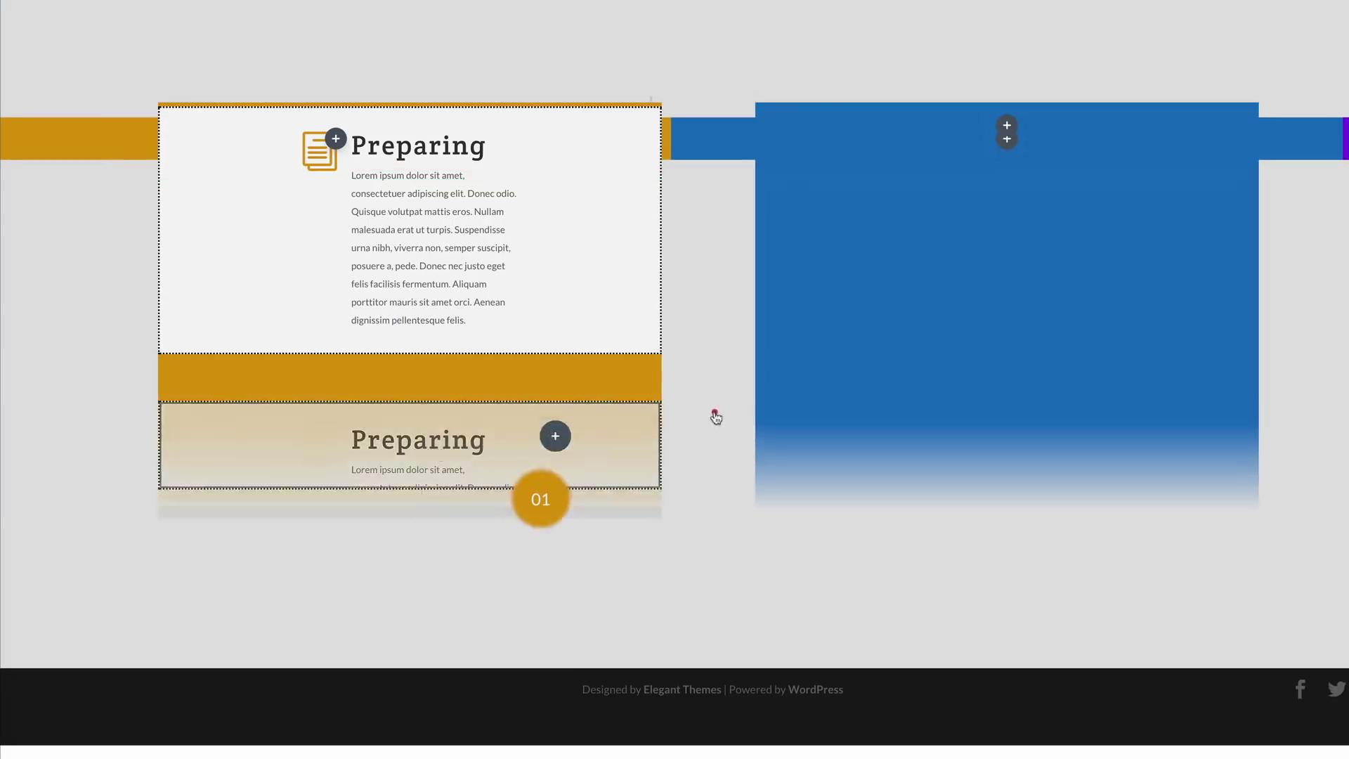
click(1003, 151)
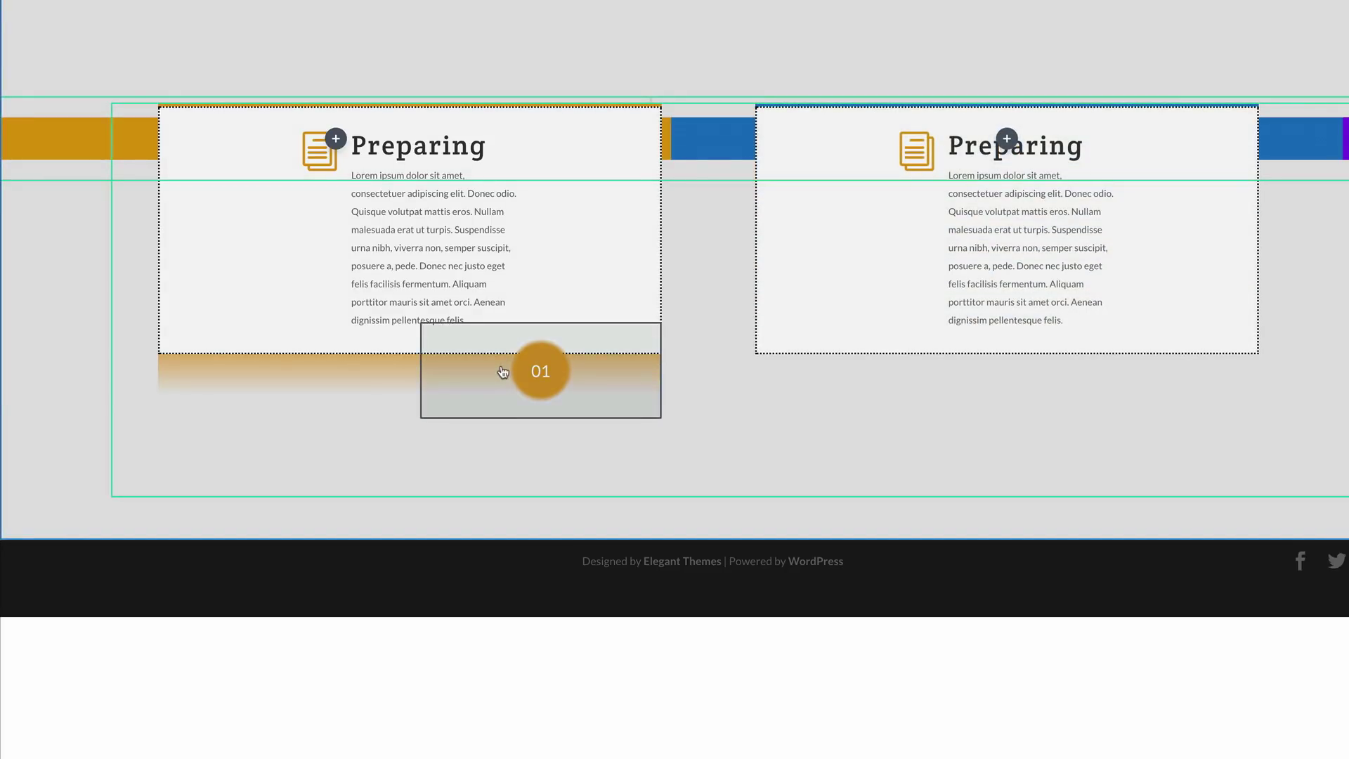
Step: Duplicate the 01 text module and place the copy below the blurb in the second column
click(473, 351)
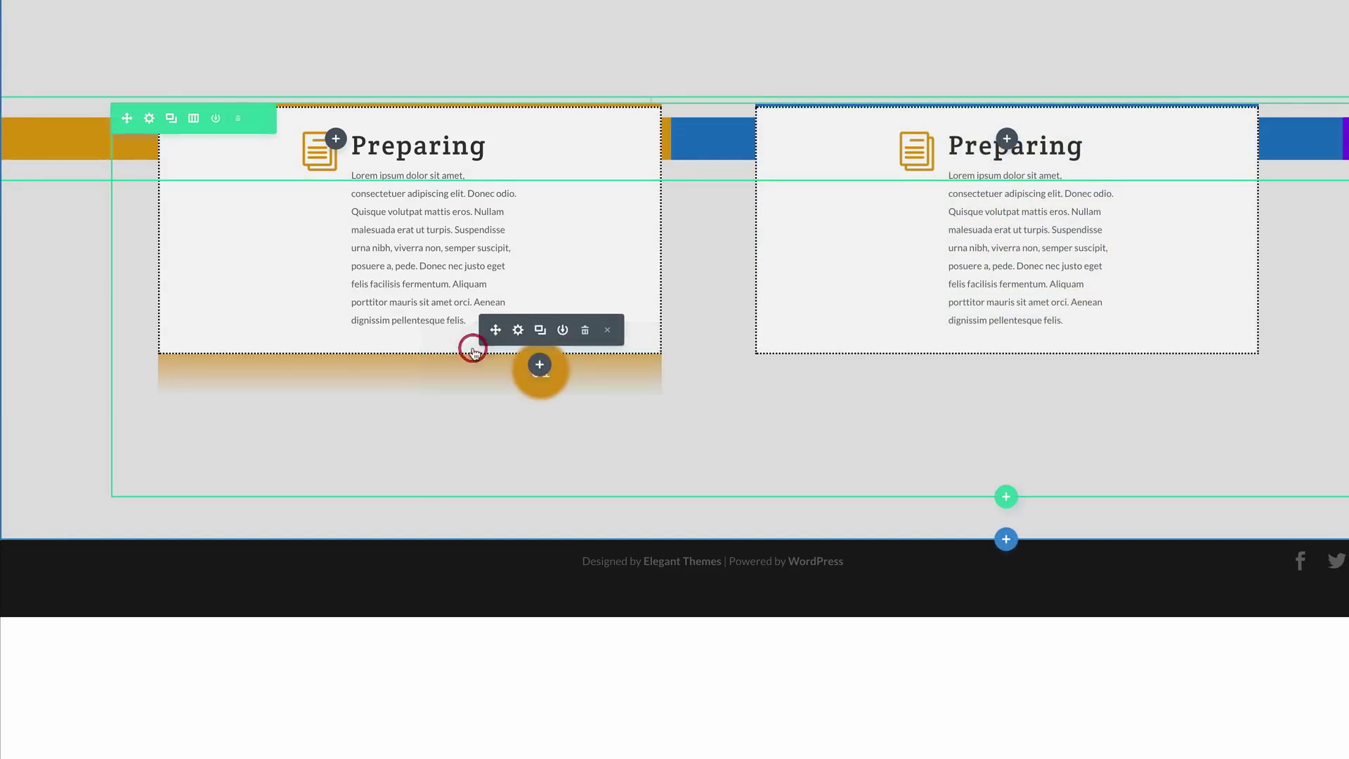
click(541, 332)
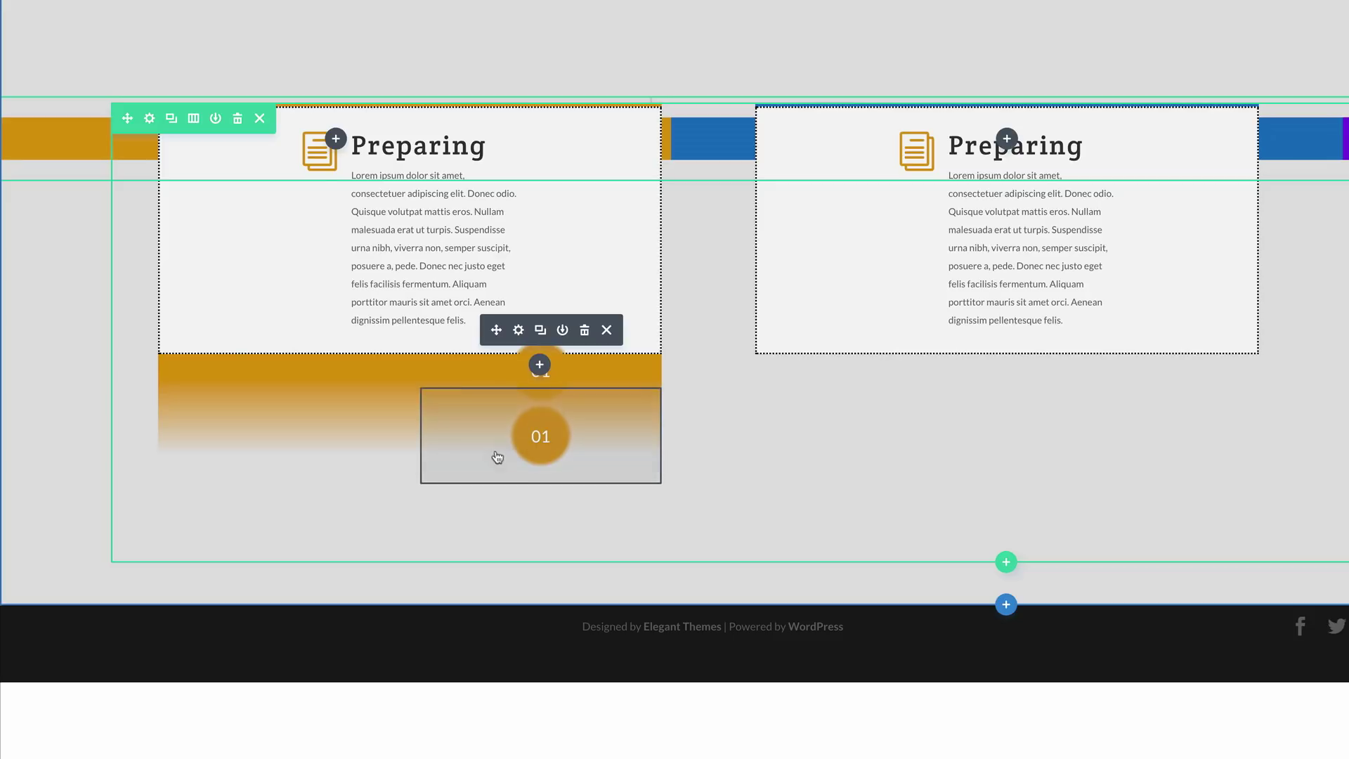
click(588, 417)
drag(587, 416, 1148, 241)
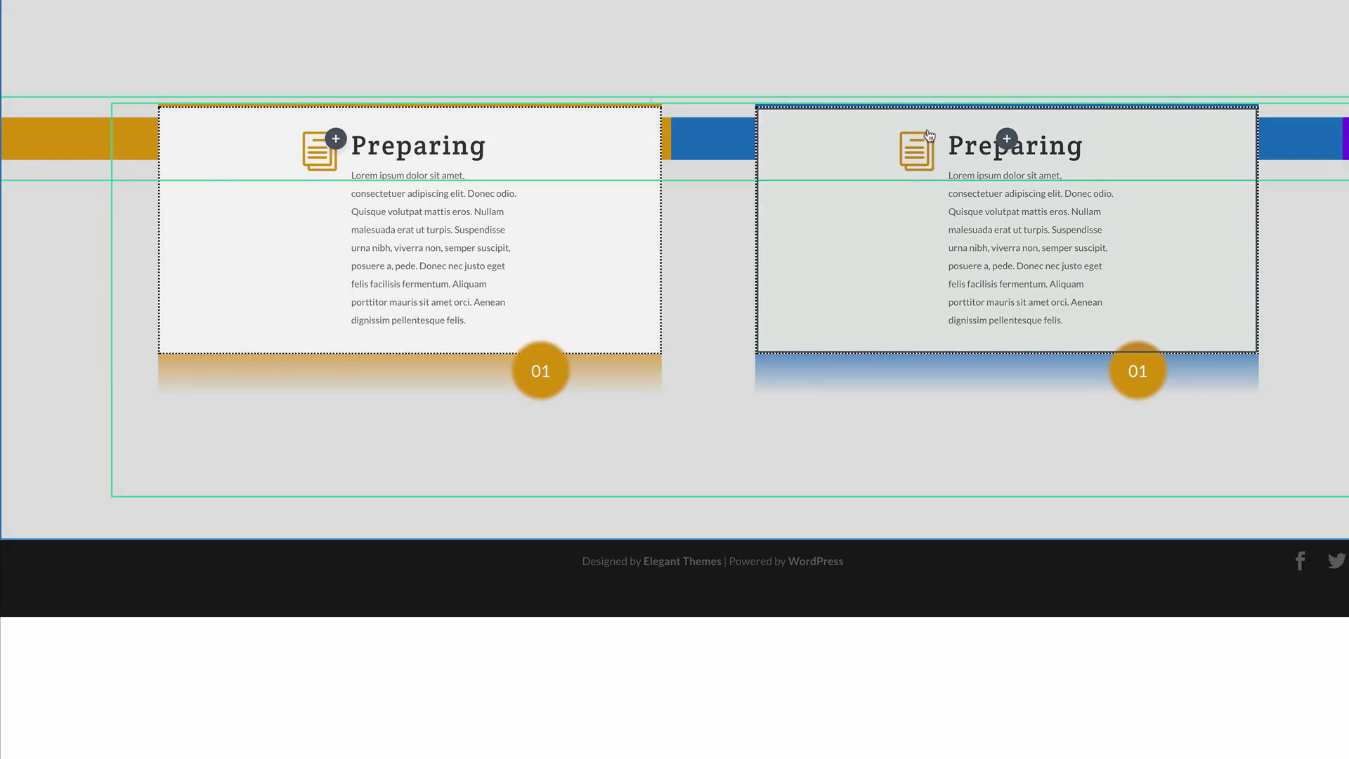
Step: Change the icon color of the second column's blurb to blue #0c71c3
click(859, 145)
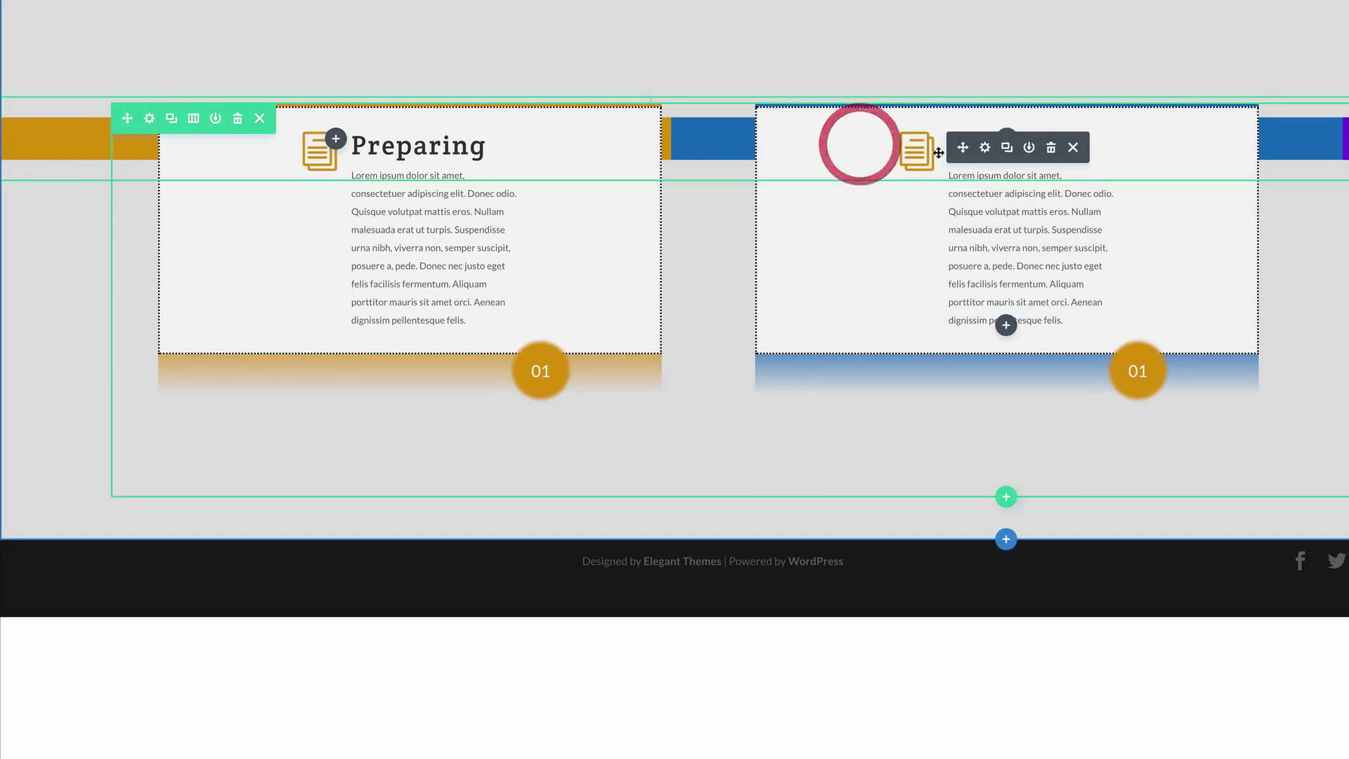
click(984, 147)
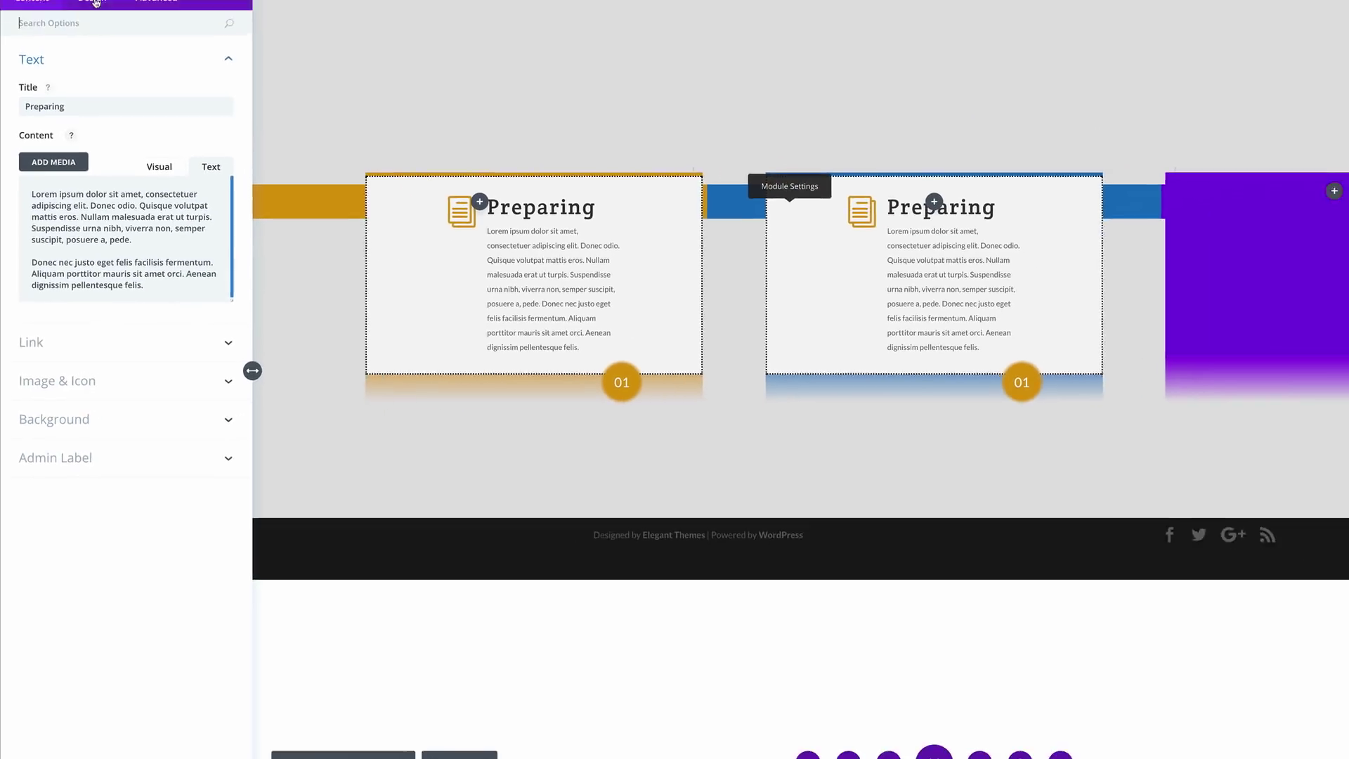
click(83, 44)
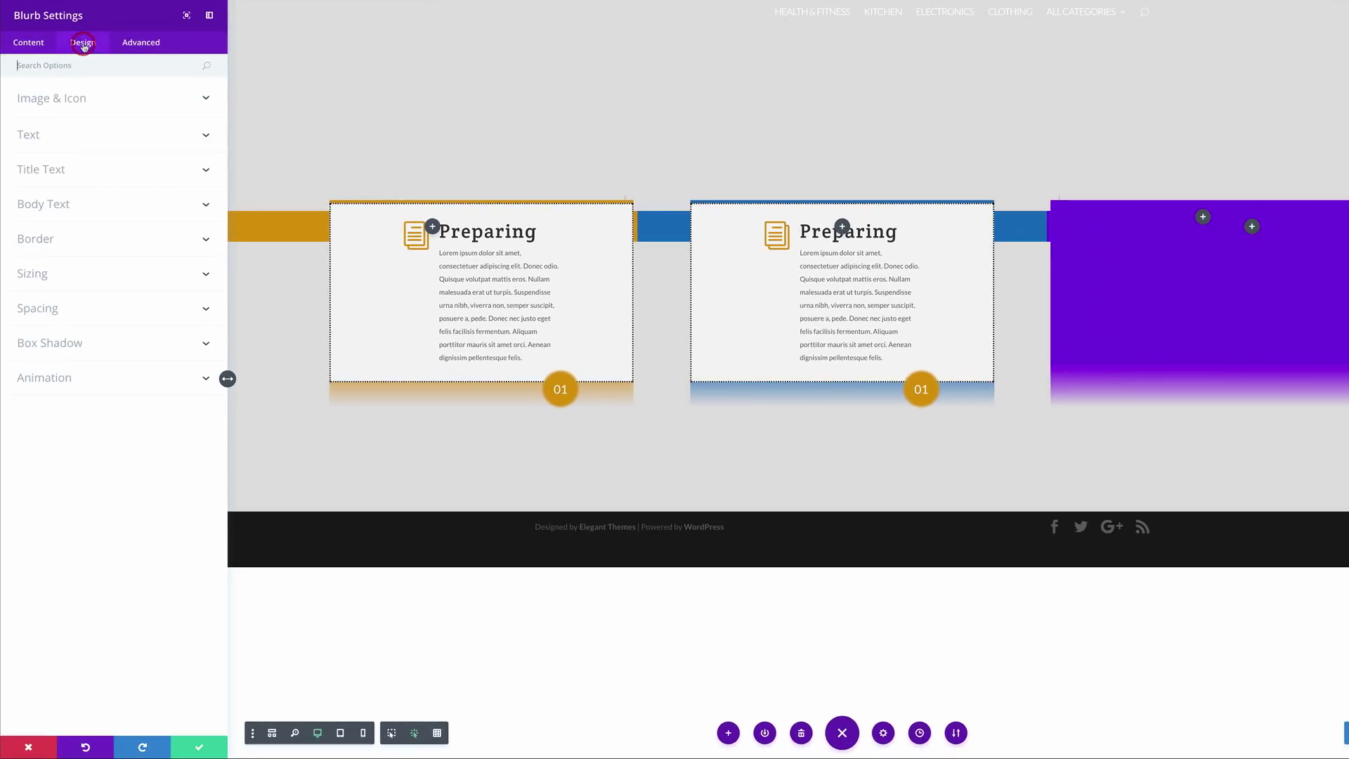
click(77, 100)
click(31, 140)
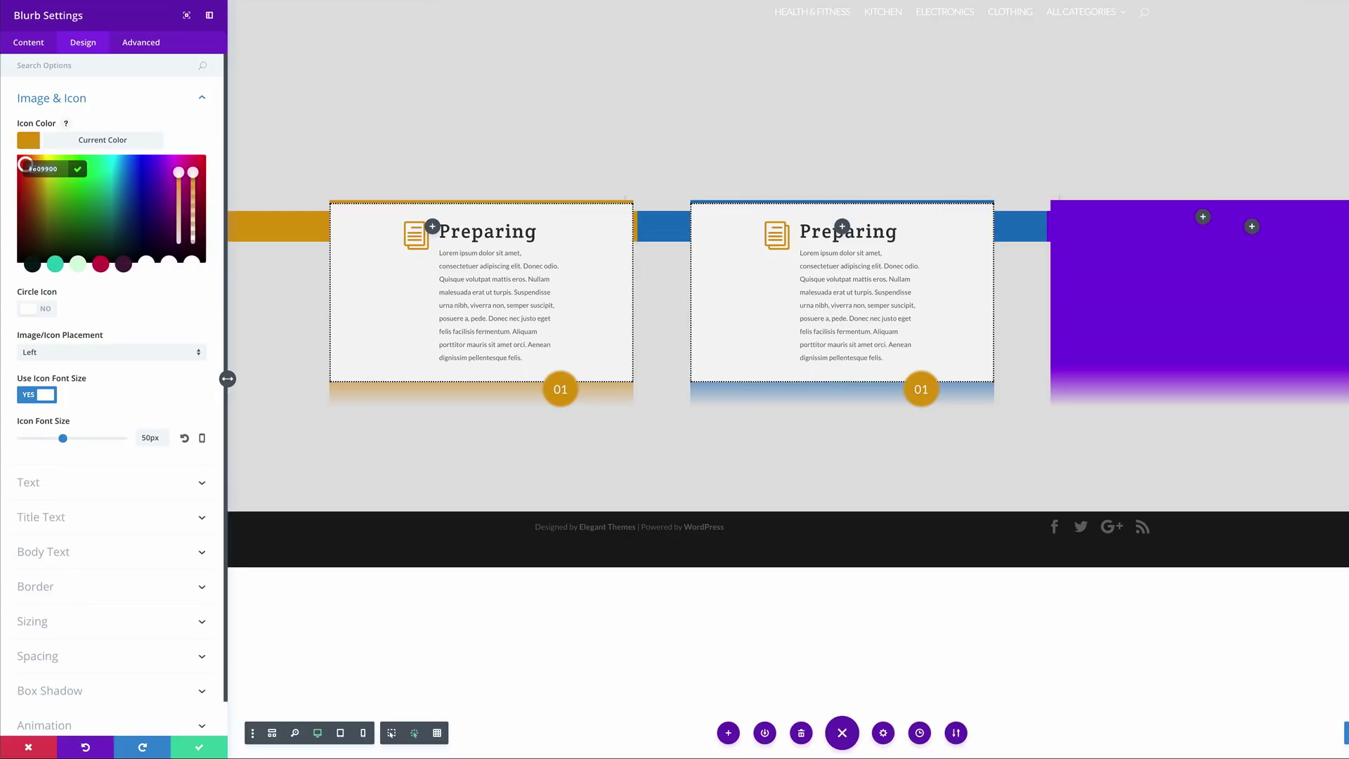
drag(26, 165, 127, 183)
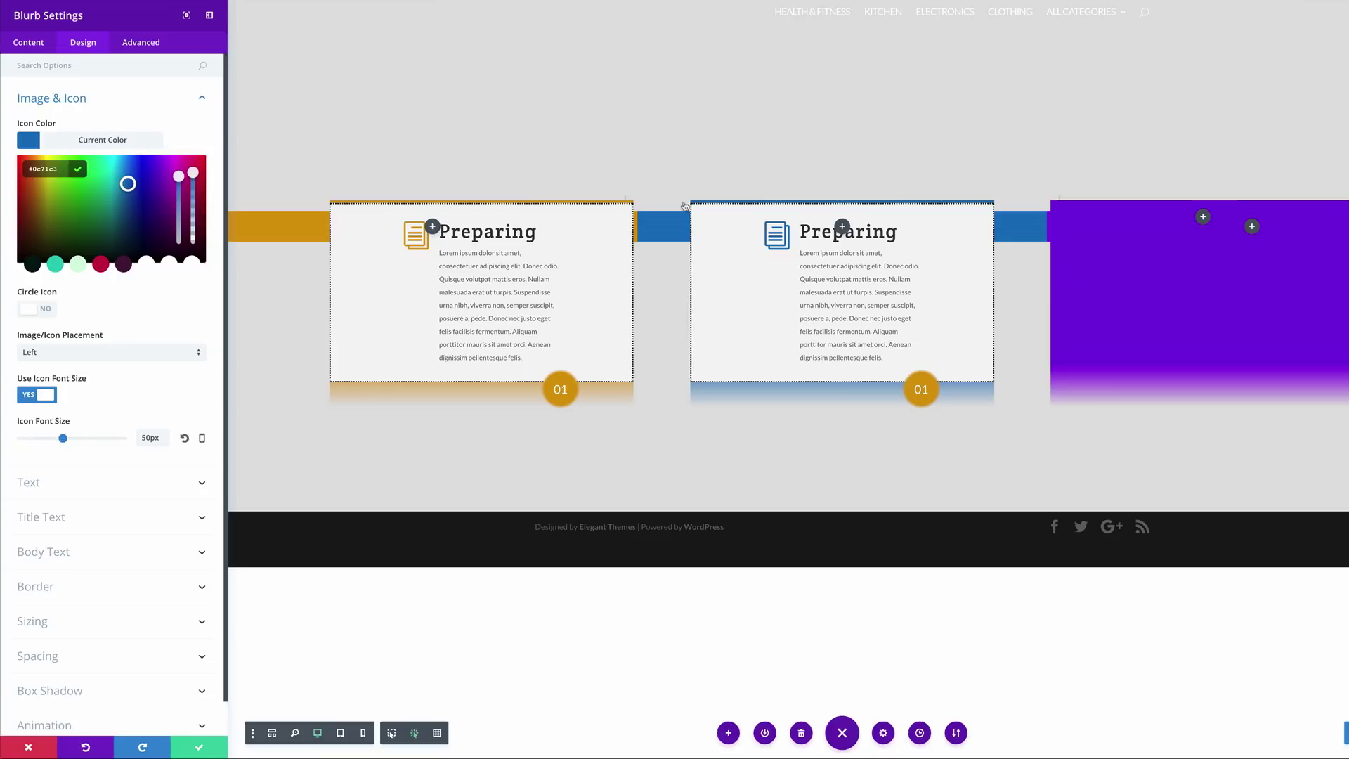
Step: Change the title of the blue second column's blurb to "Processing"
click(54, 48)
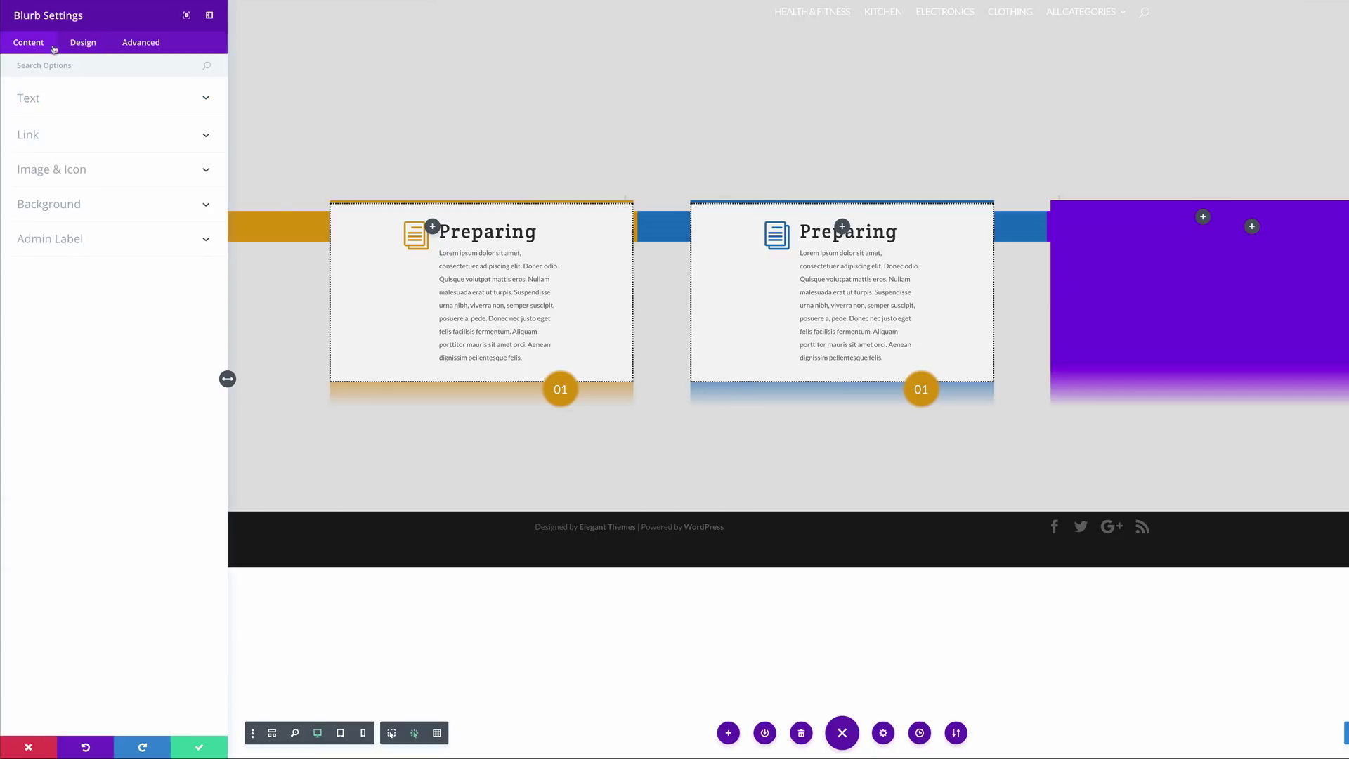
click(28, 99)
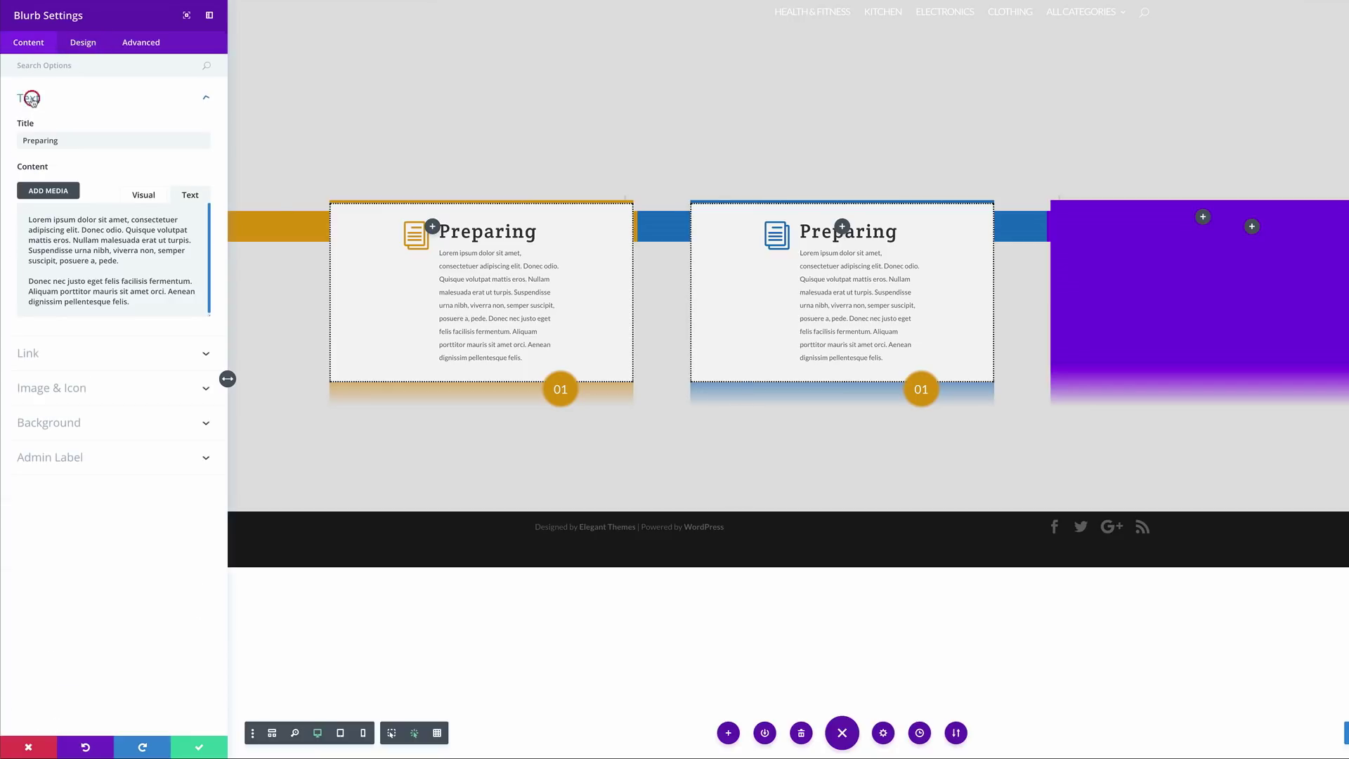
click(65, 140)
double_click(66, 140)
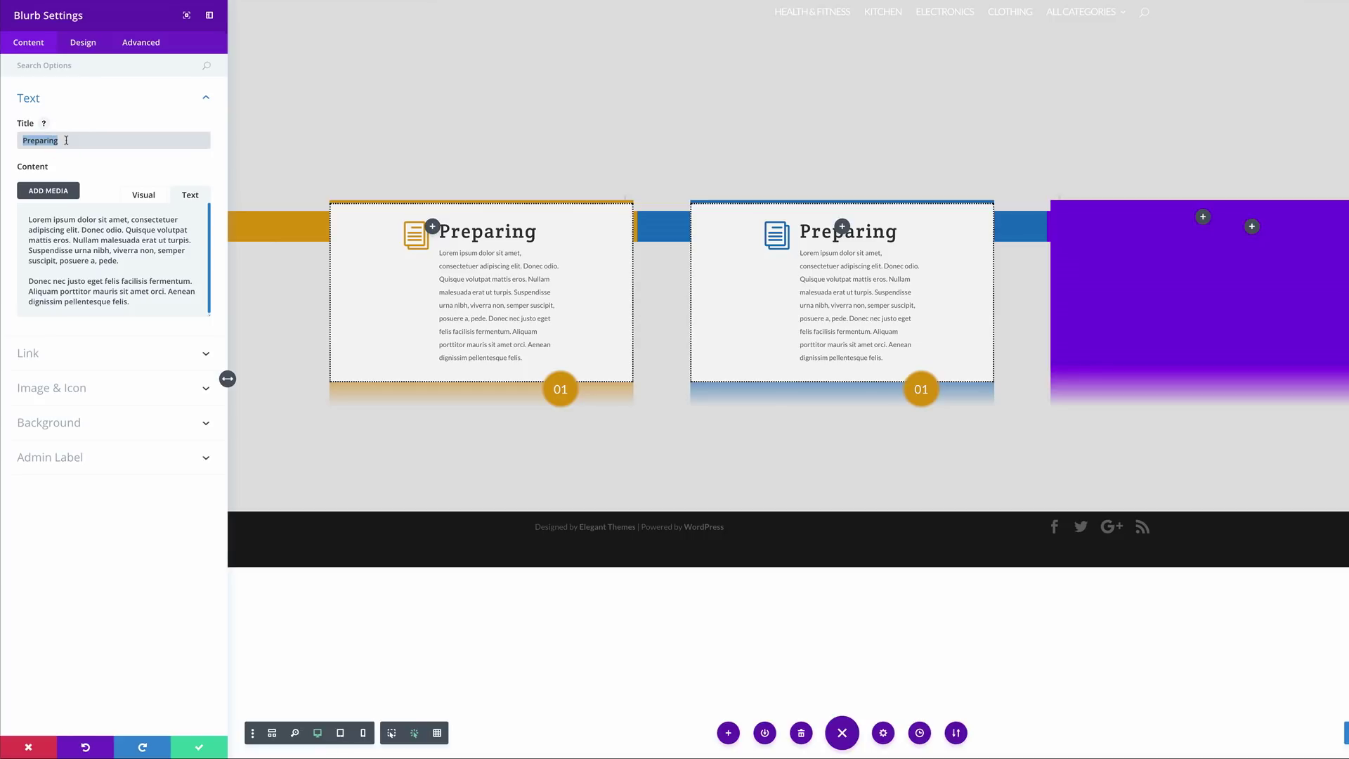
text(Processing)
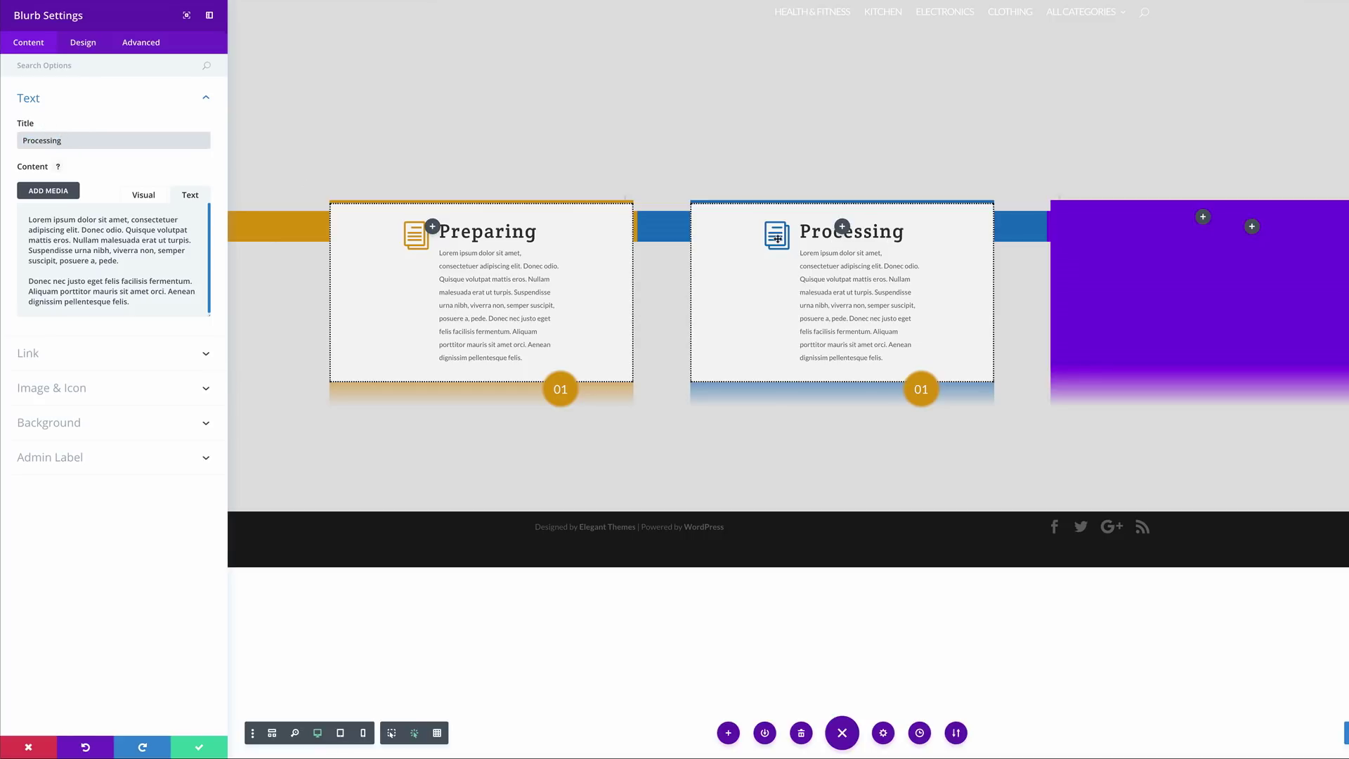
Step: Give the Processing blurb the icon with two opposing horizontal arrows and save the blurb's settings
click(73, 390)
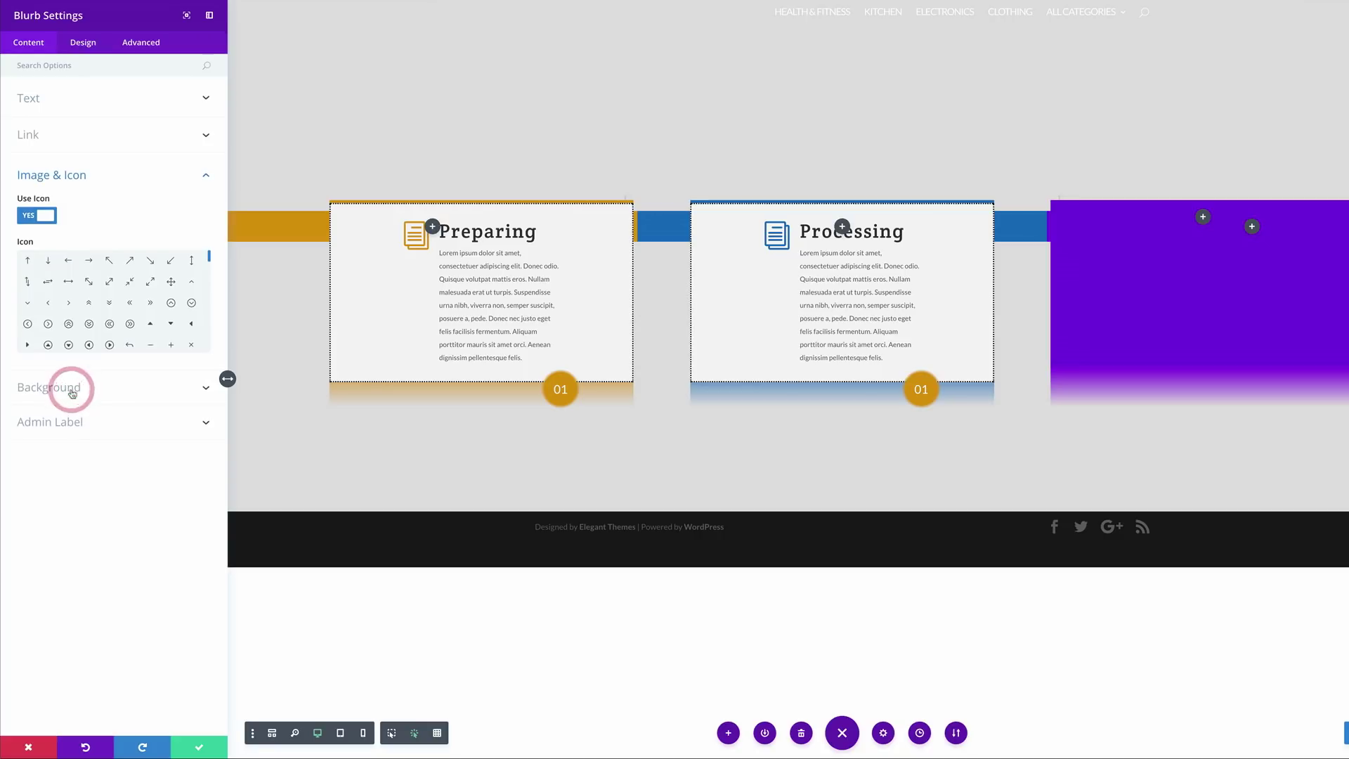
click(48, 282)
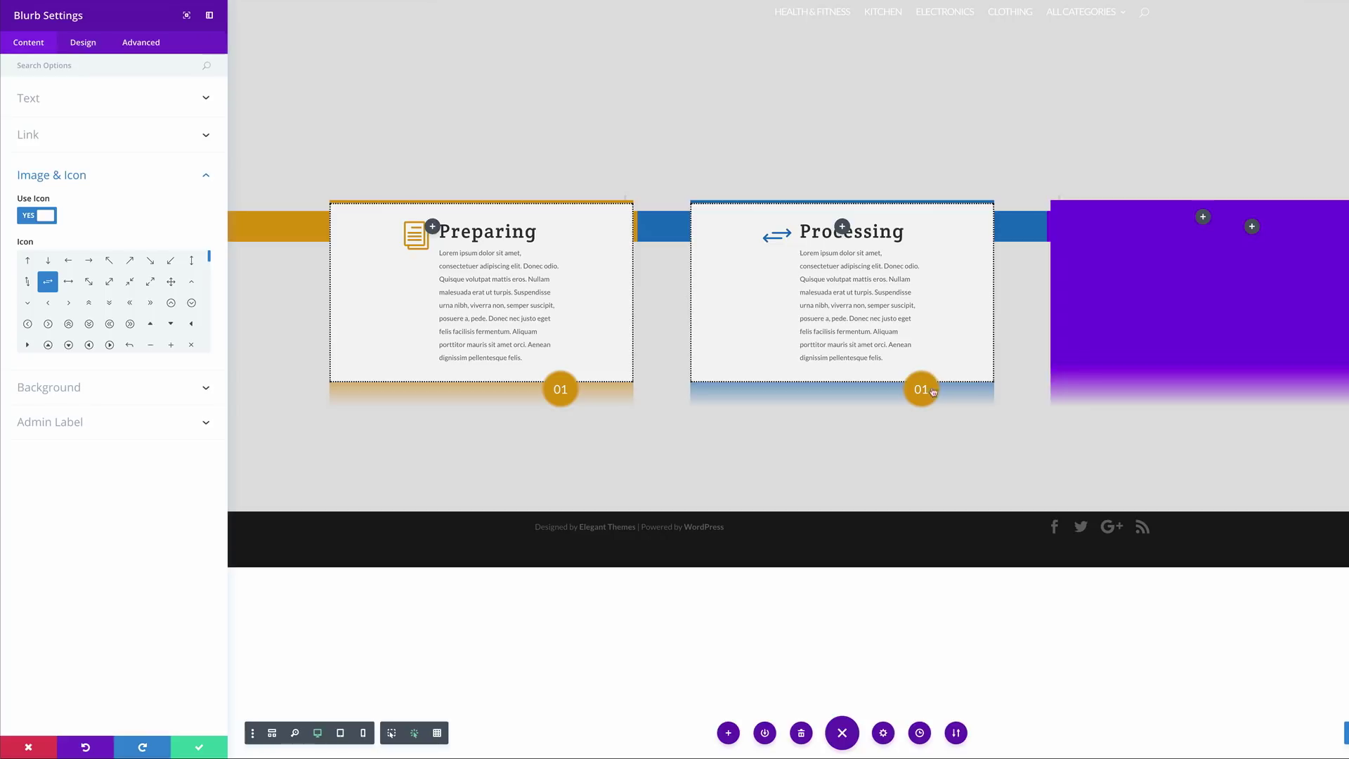
click(196, 751)
Step: Set the first radial gradient color of the second column's number text module to blue #0c71c3
mouse_move(754, 365)
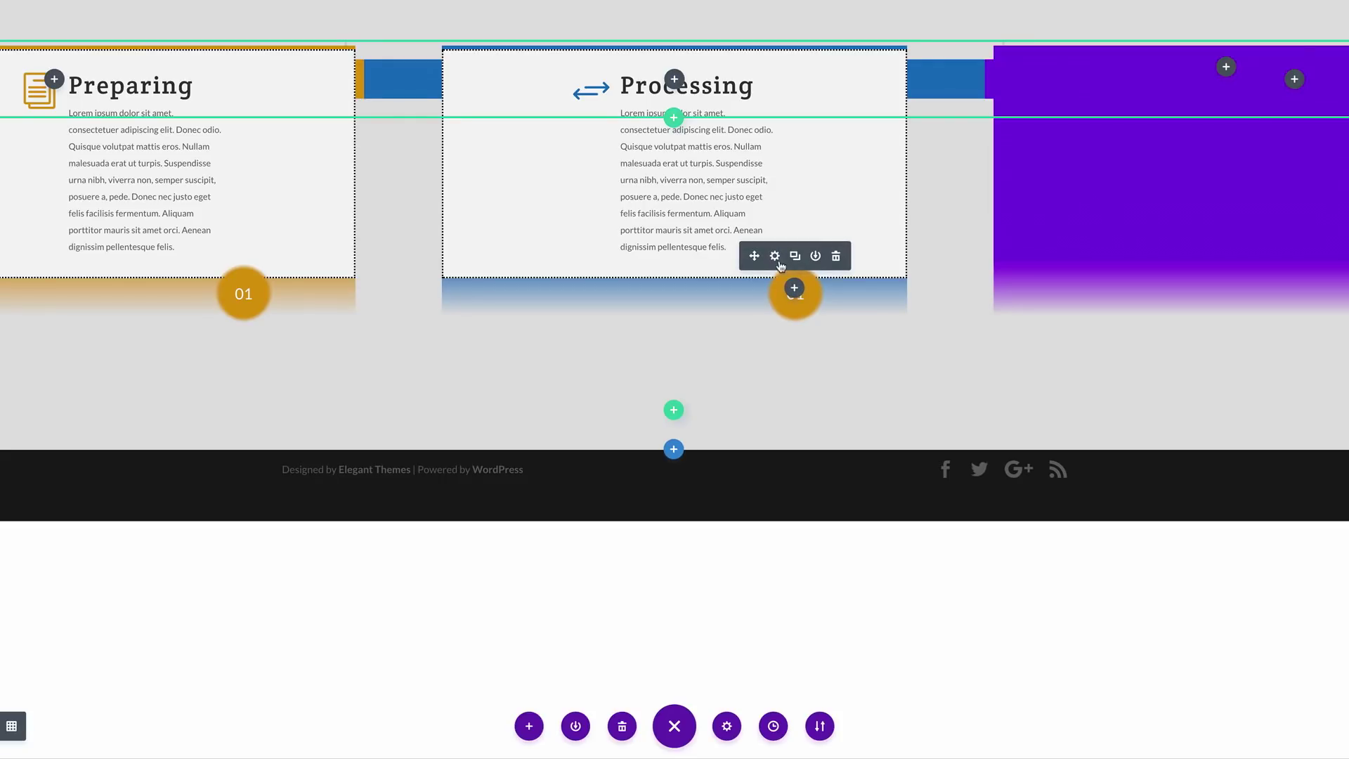
click(775, 256)
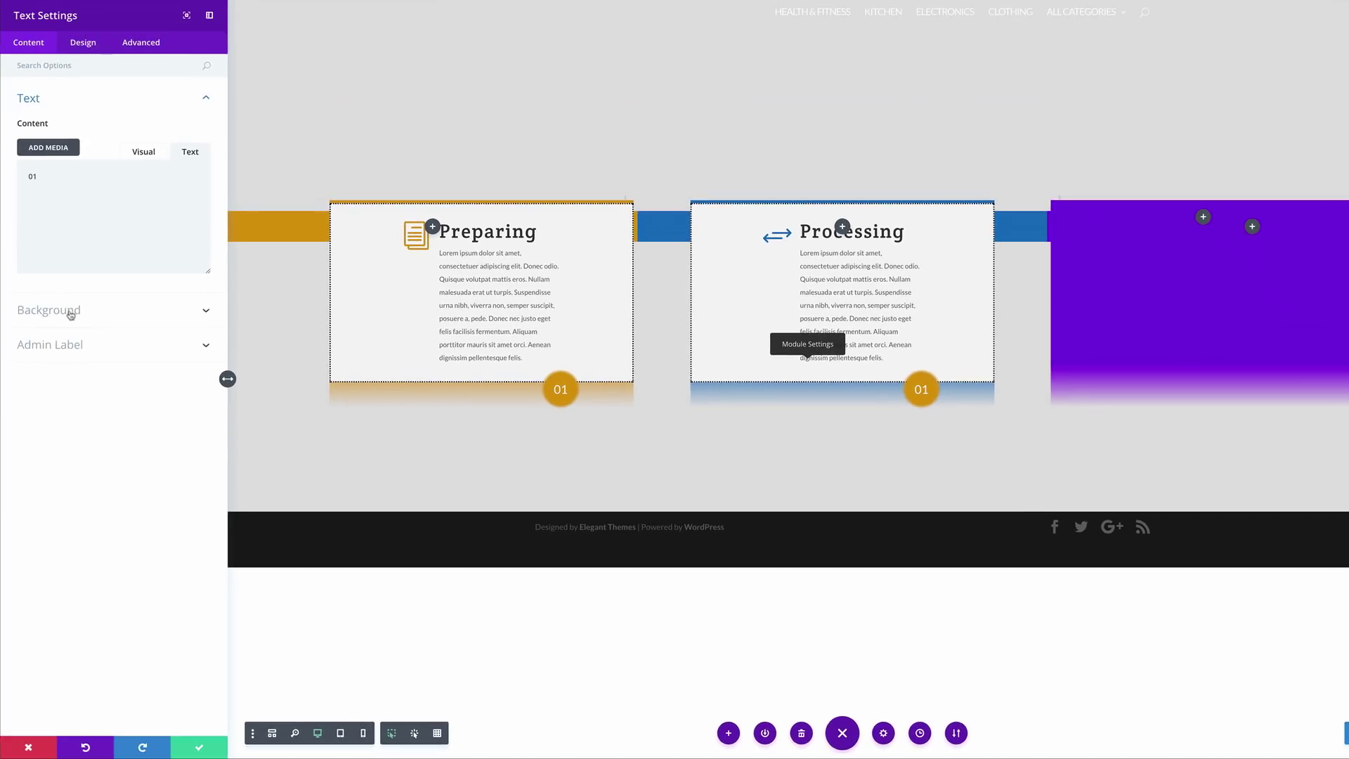
click(70, 315)
click(27, 316)
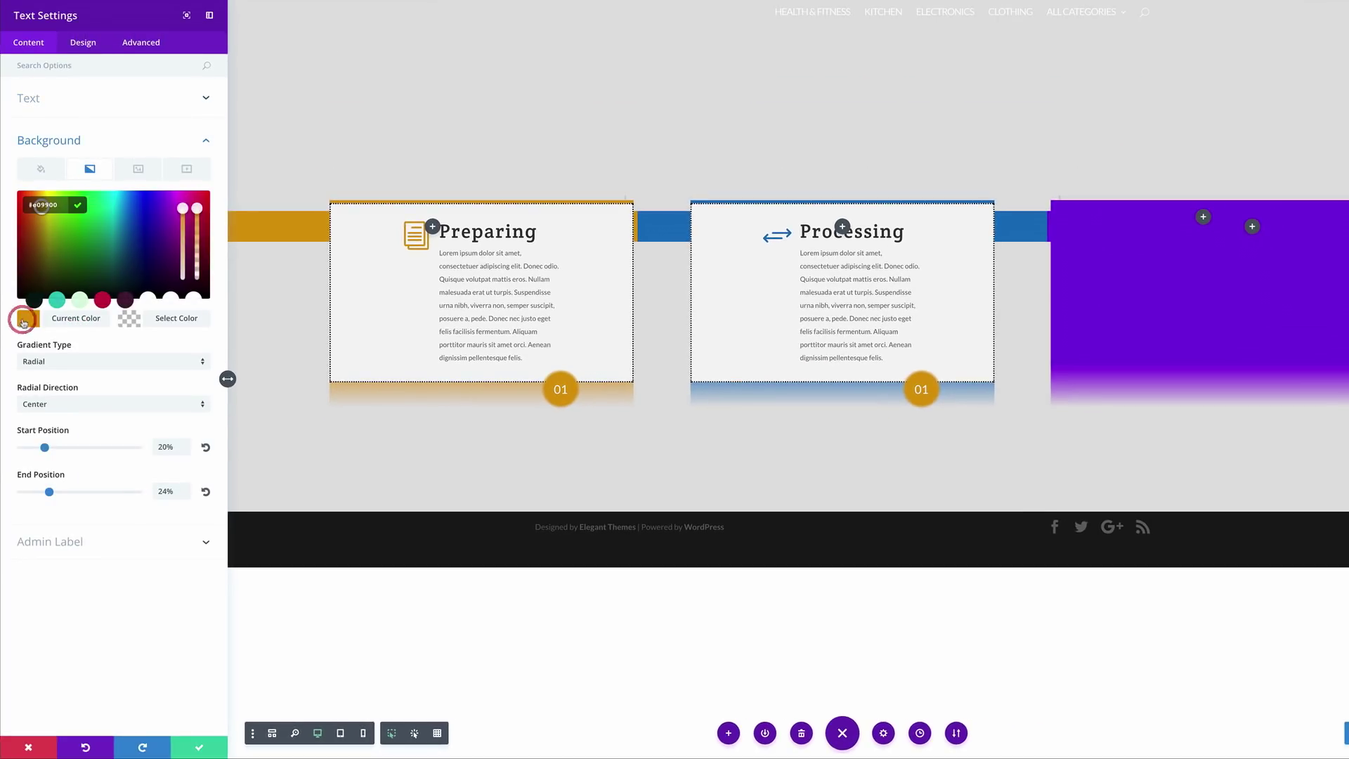
double_click(42, 205)
text(0c71c3)
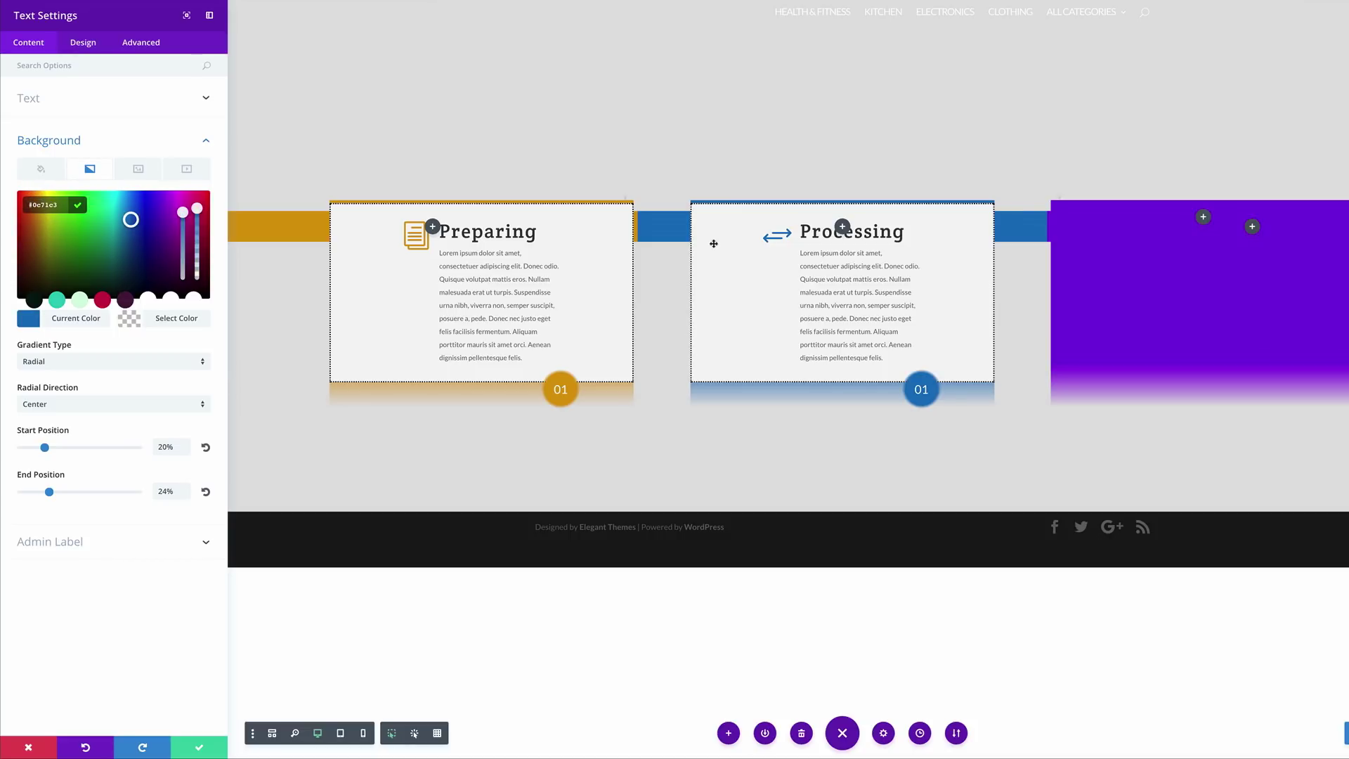
key(Escape)
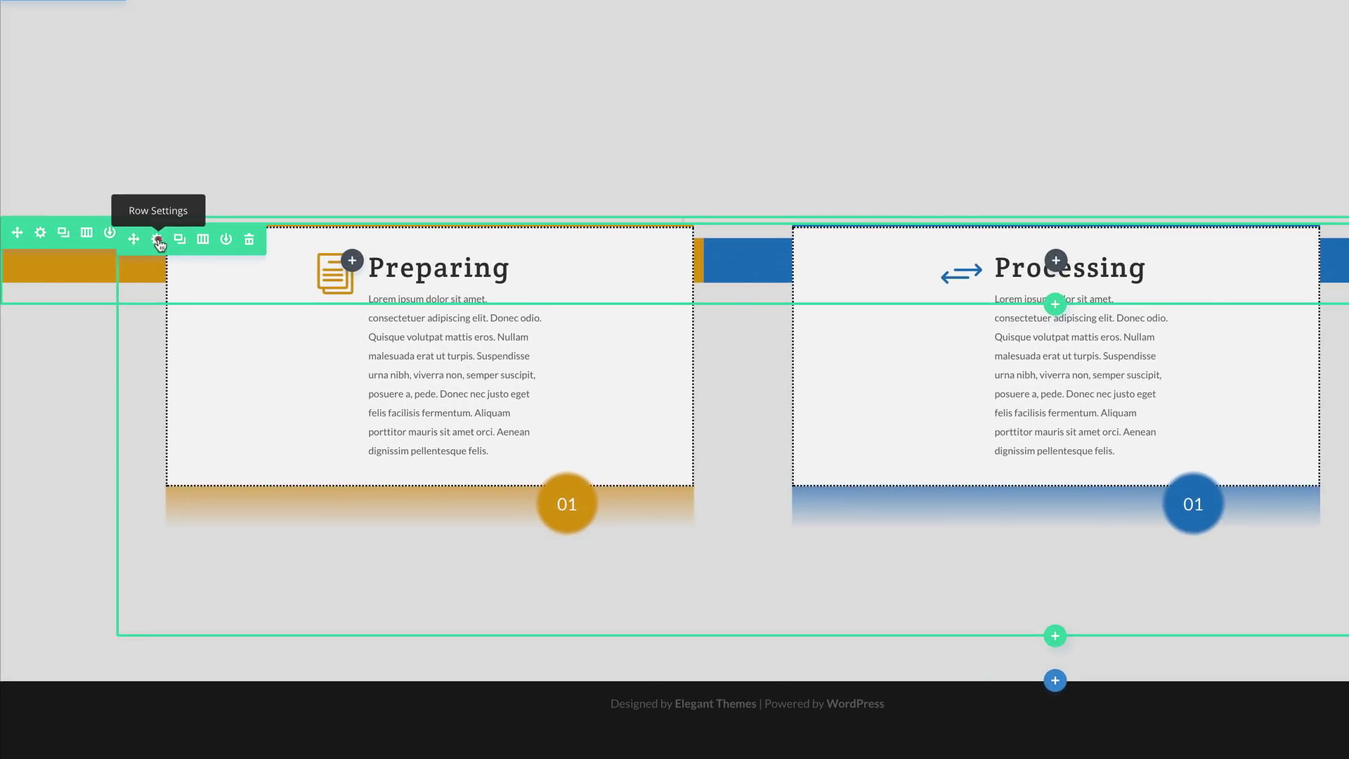
Step: Disable the row holding the blurb cards on phone and tablet, and save the row settings
click(79, 220)
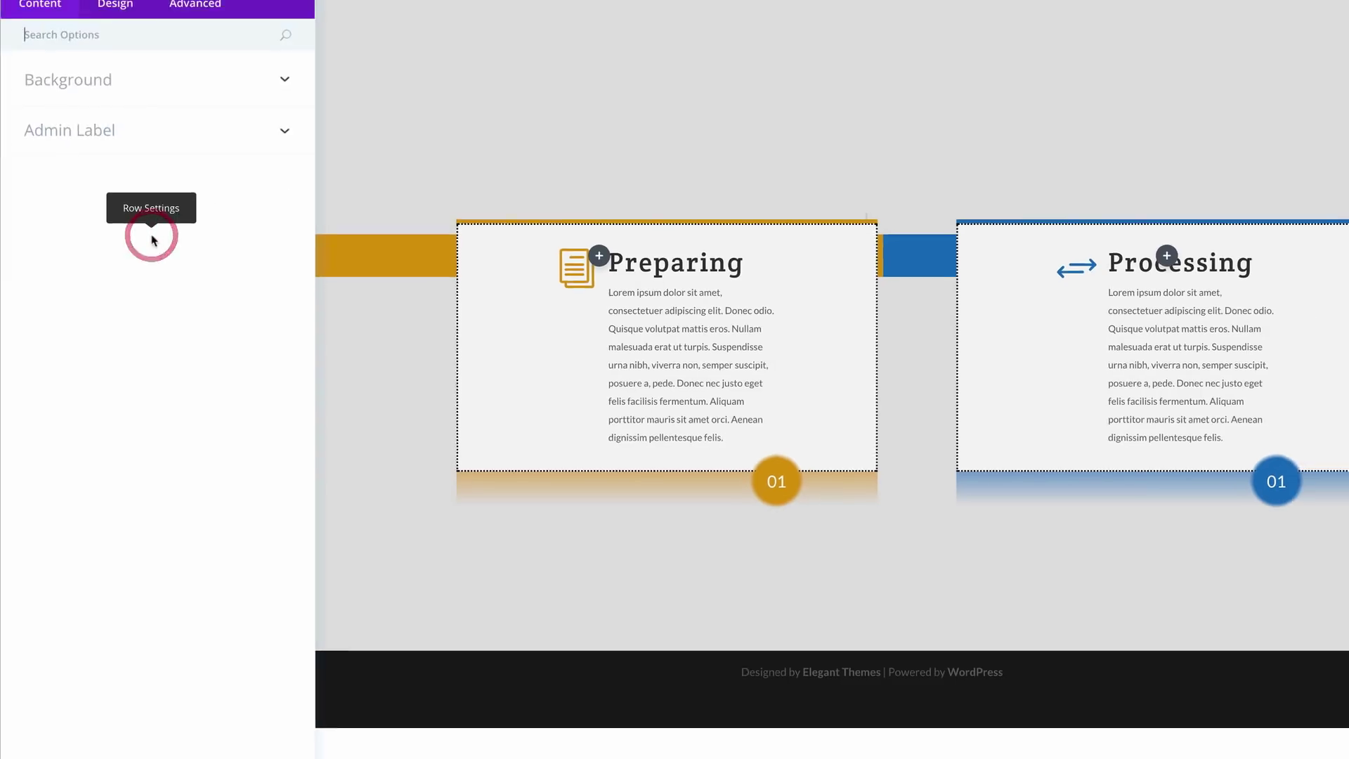
click(166, 37)
click(51, 175)
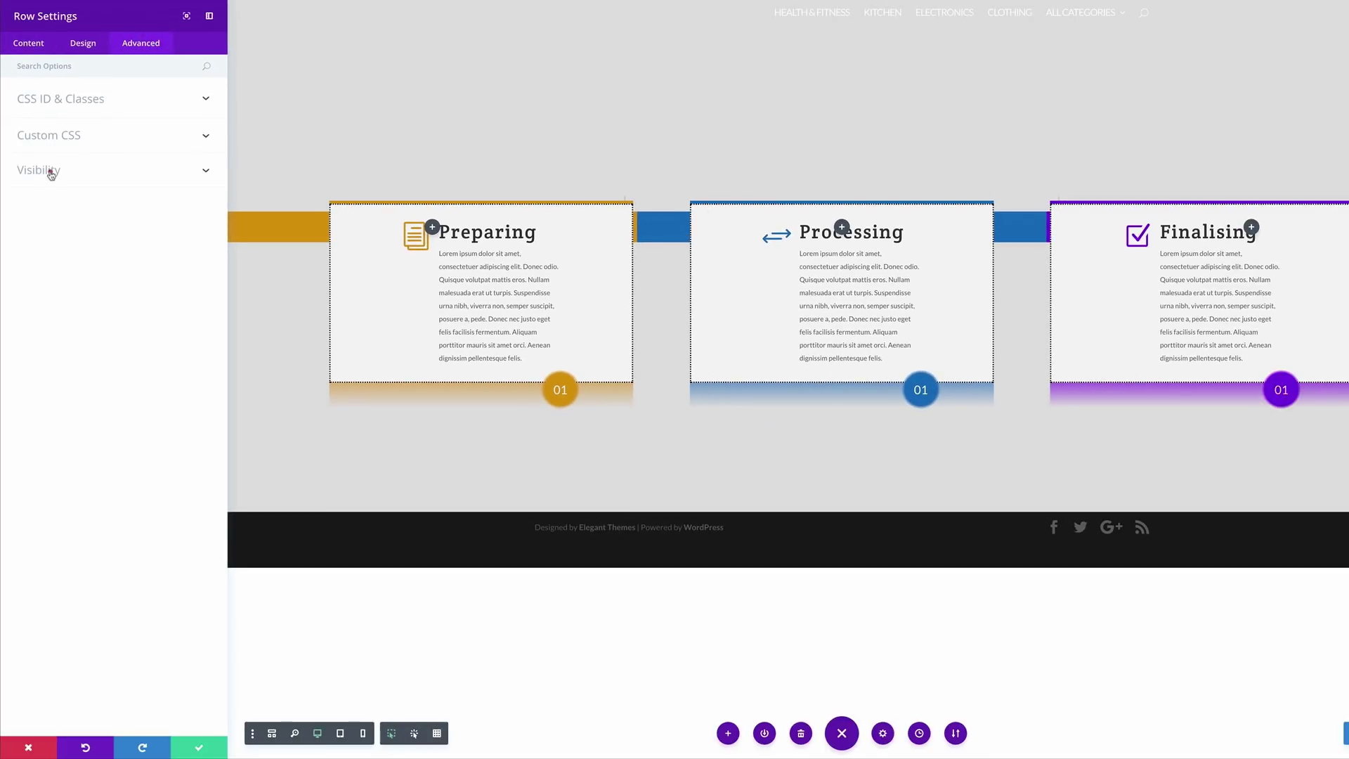
click(26, 216)
click(24, 234)
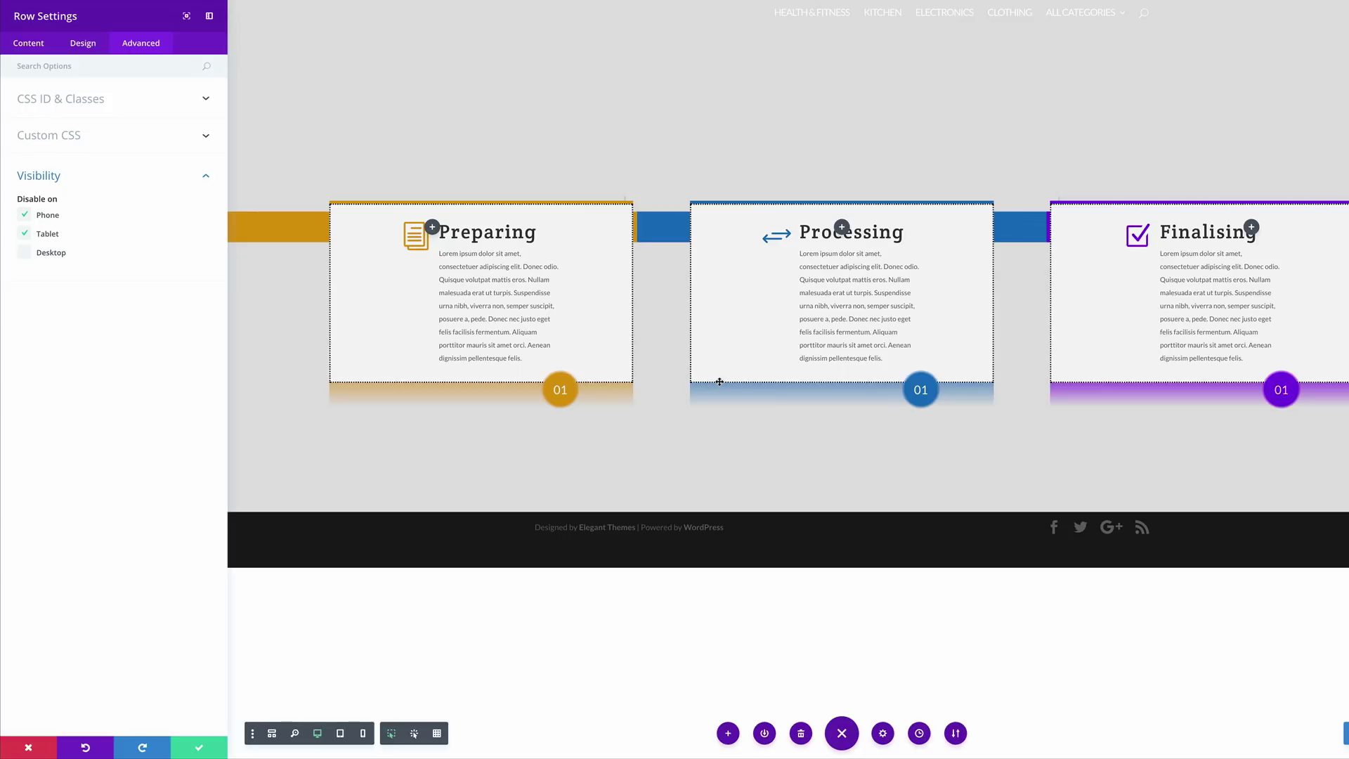
click(199, 748)
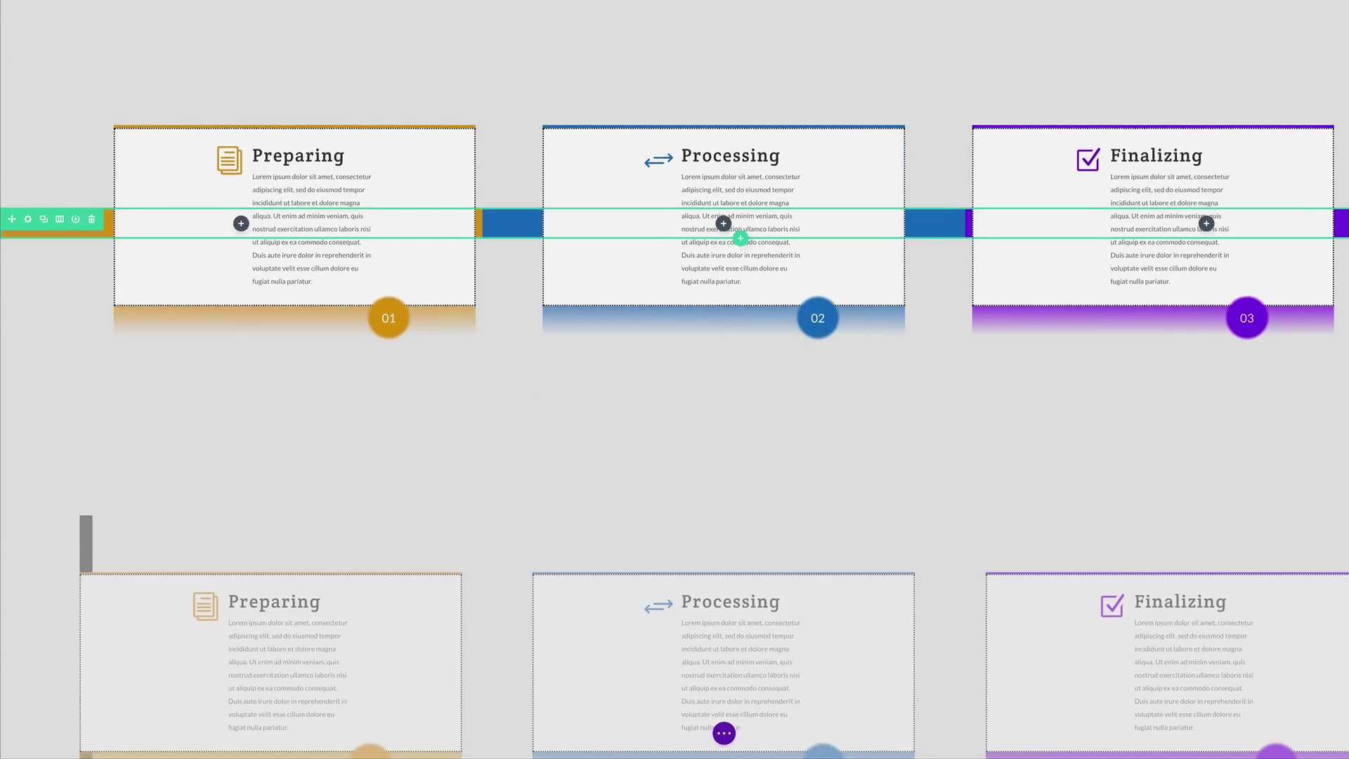
scroll(674, 422, down, 2)
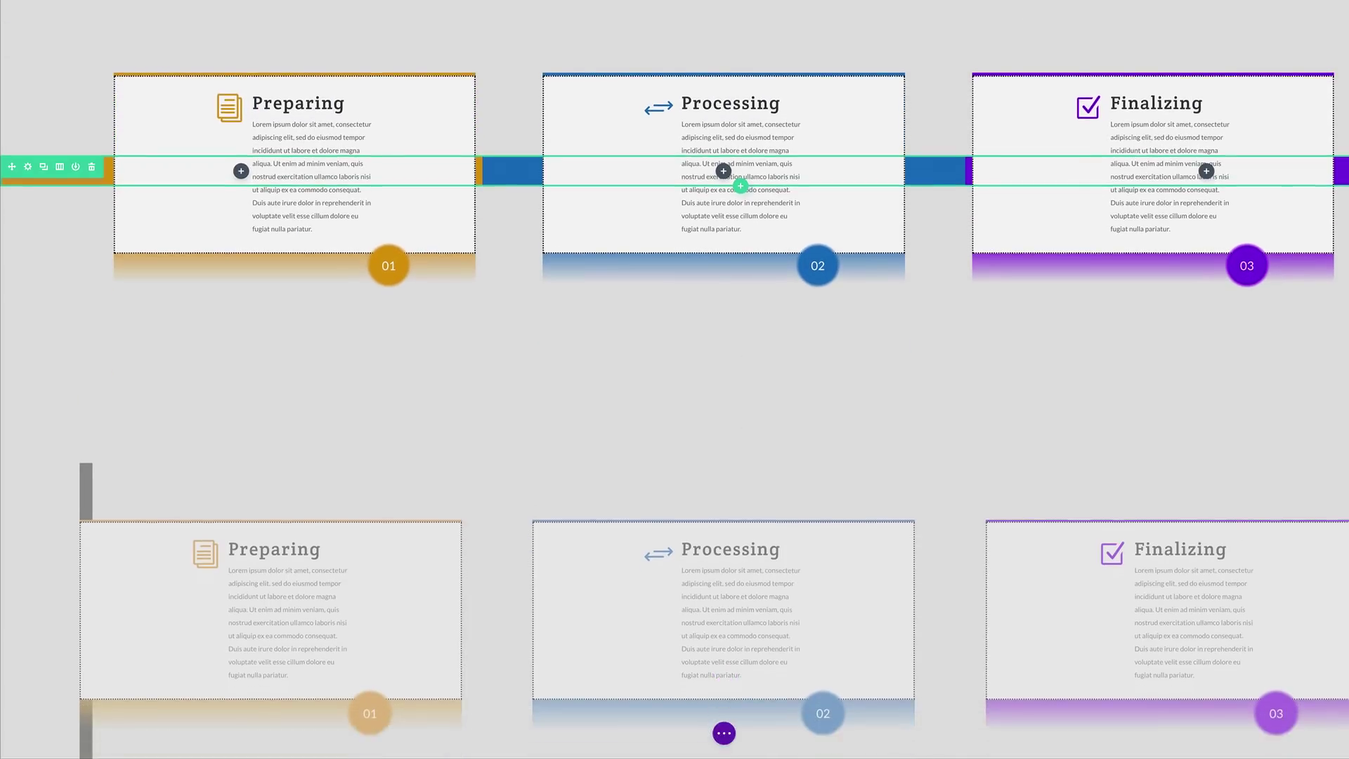
scroll(675, 422, down, 5)
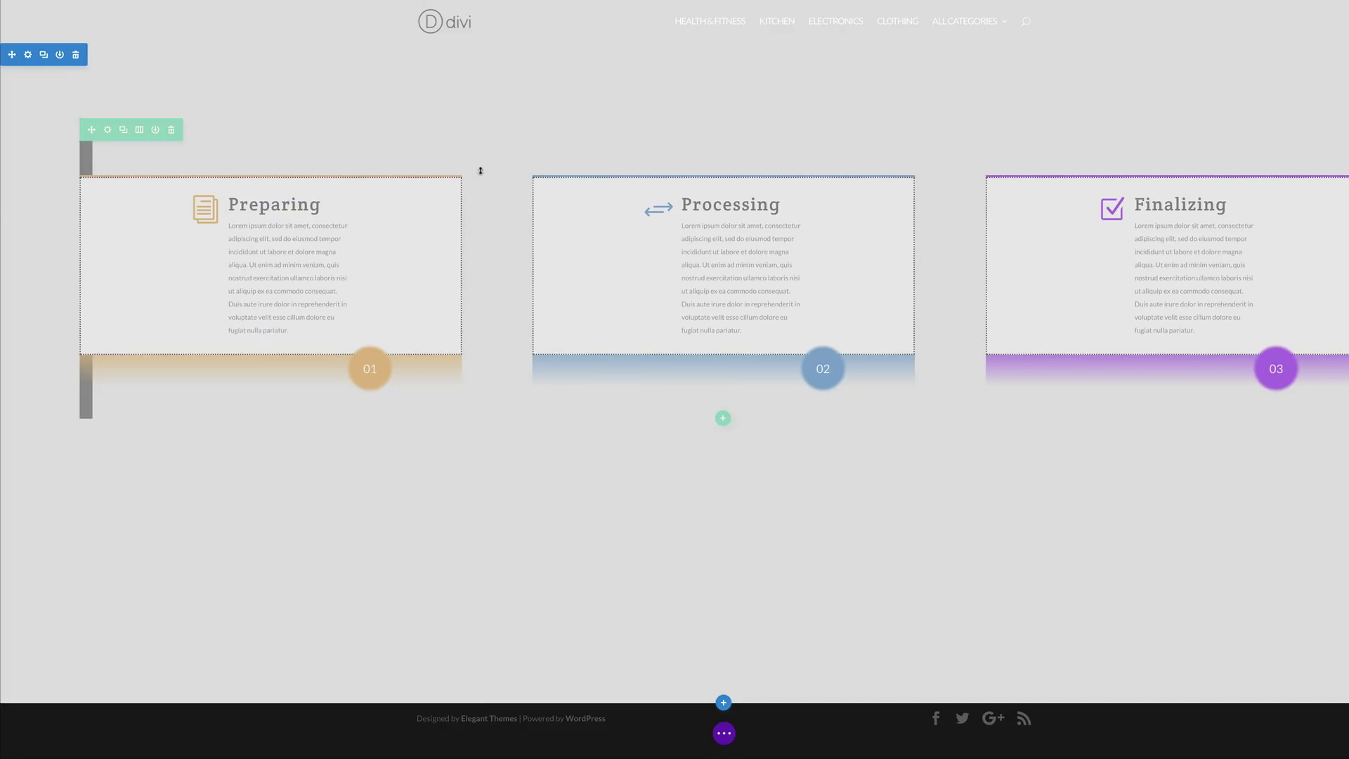
scroll(482, 202, up, 3)
scroll(482, 203, up, 3)
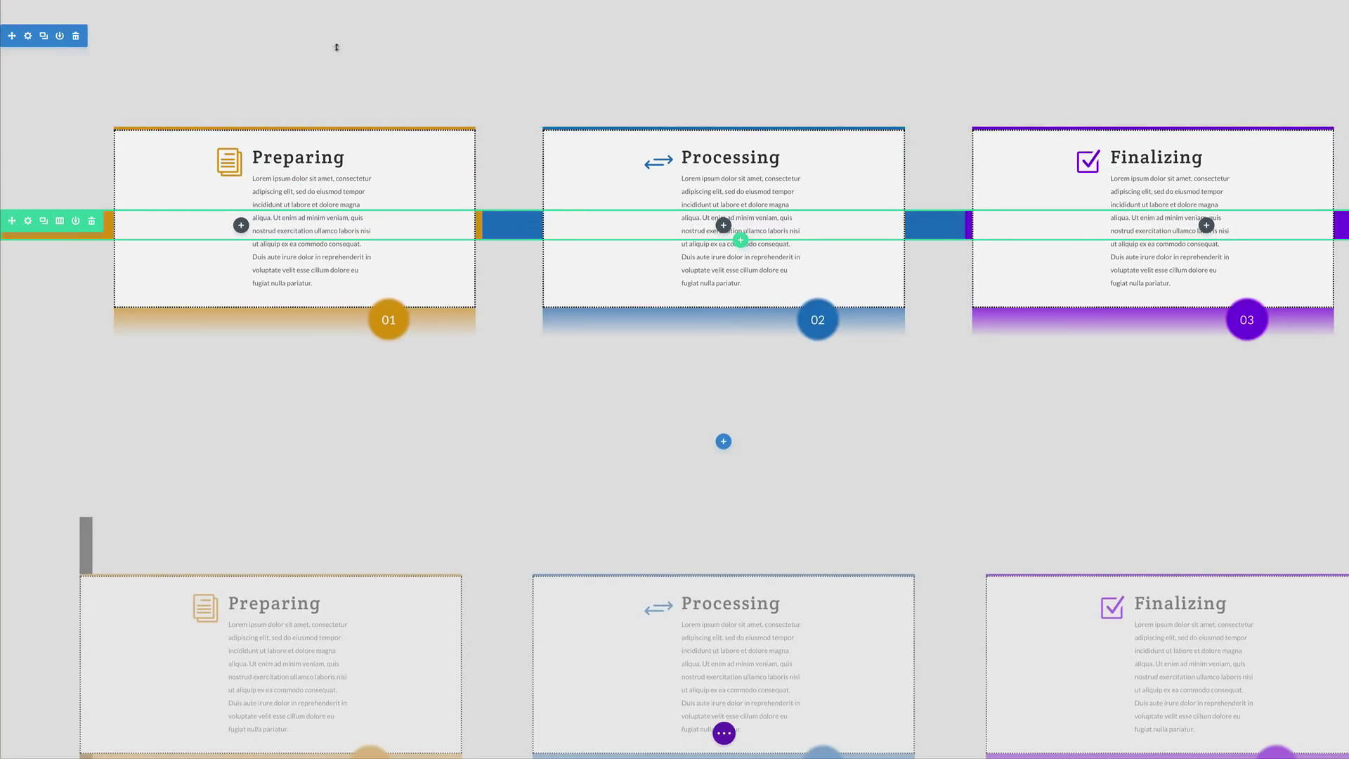